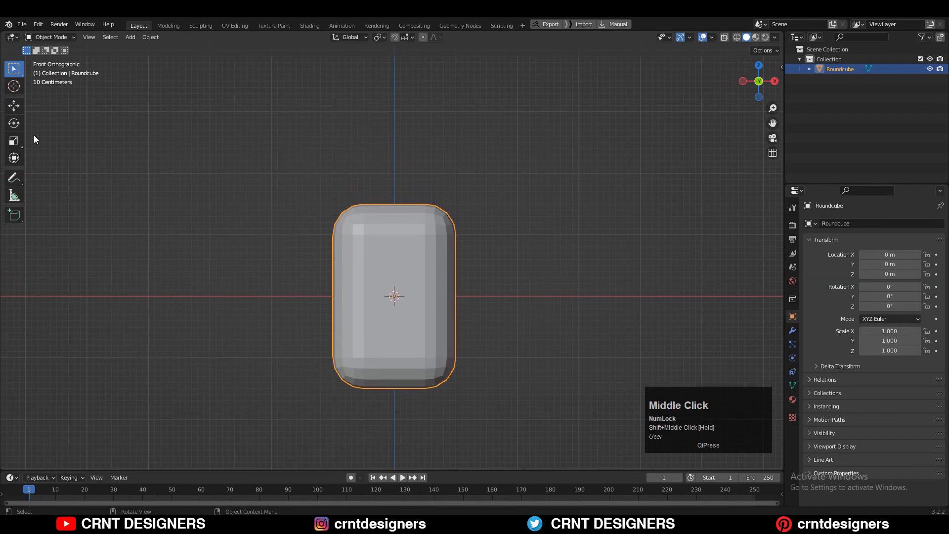
Step: Move the round cube up along Z to 1.5 m so its base rests on the ground axis
{"action": "left_click_drag", "start_coordinate": [397, 260], "coordinate": [424, 161], "text": "ctrl"}
{"action": "middle_click_drag", "start_coordinate": [429, 198], "coordinate": [420, 173], "text": "shift"}
{"action": "left_click_drag", "start_coordinate": [394, 151], "coordinate": [396, 159], "text": "ctrl"}
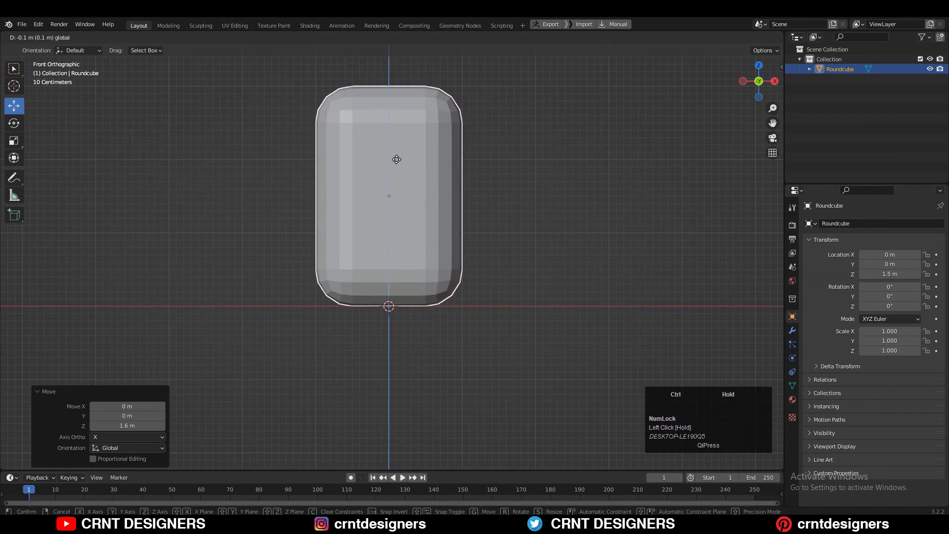
Step: Raise the round cube's top vertices to lengthen the body, and add three vertical loop cuts across its middle
{"action": "left_click_drag", "start_coordinate": [484, 284], "coordinate": [303, 182]}
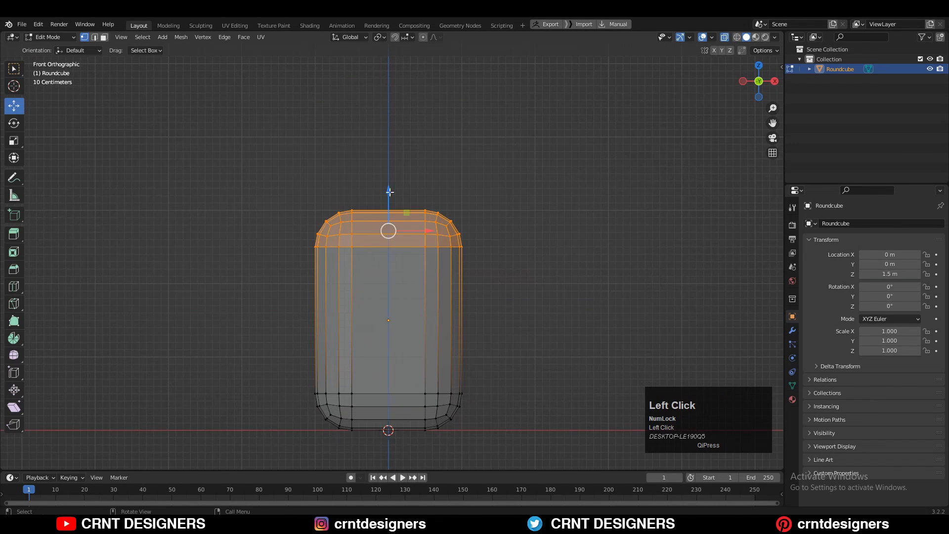
{"action": "left_click_drag", "start_coordinate": [389, 192], "coordinate": [396, 142], "text": "ctrl"}
{"action": "key", "text": "ctrl+r"}
{"action": "scroll", "coordinate": [398, 162], "scroll_direction": "up", "scroll_amount": 2}
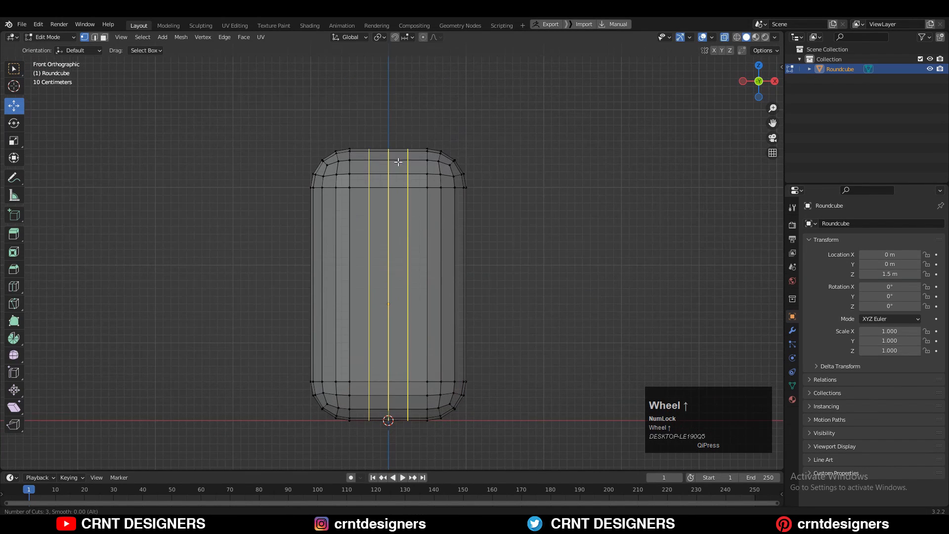
Step: Add a cube and reposition its mesh in Edit Mode as a narrow upright block overlapping the body's +X side
{"action": "key", "text": "shift+a"}
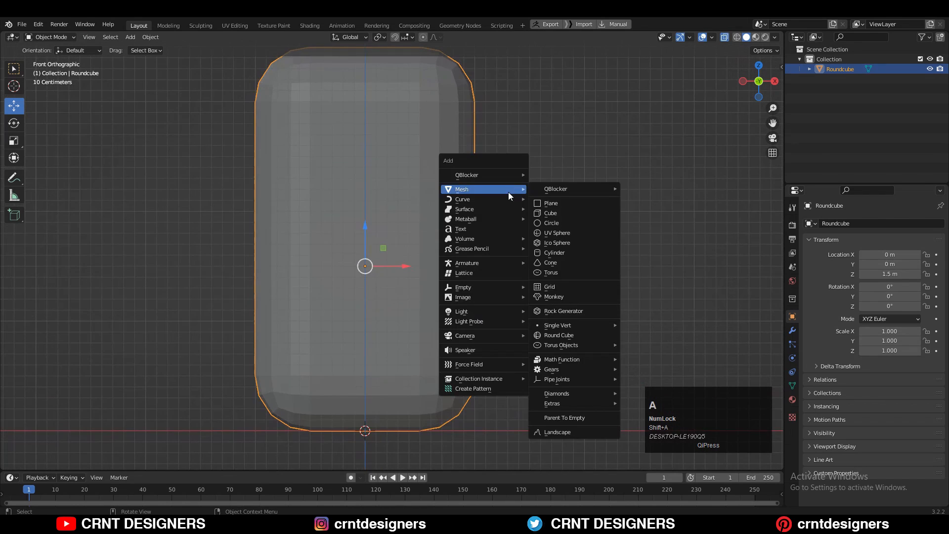
{"action": "left_click", "coordinate": [568, 212]}
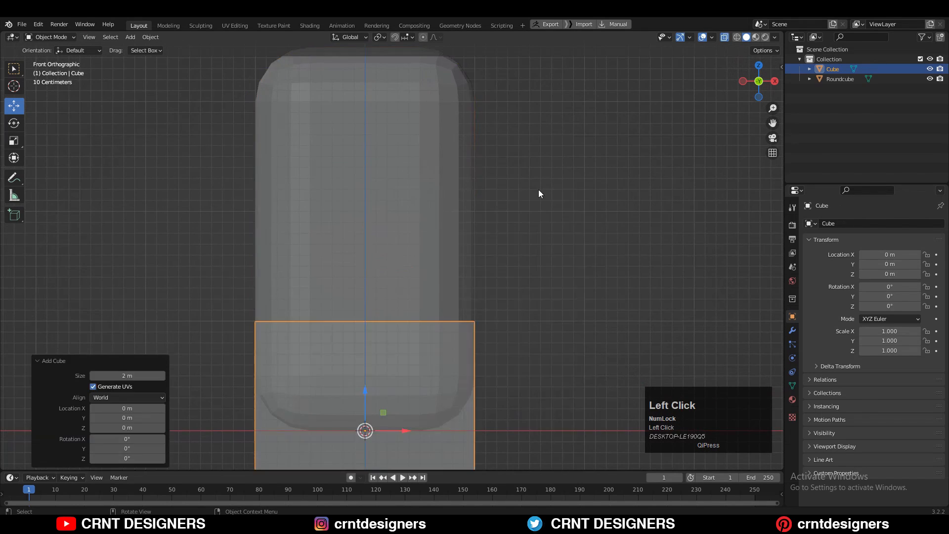
{"action": "key", "text": "Tab"}
{"action": "scroll", "coordinate": [538, 188], "scroll_direction": "down", "scroll_amount": 2}
{"action": "key", "text": "g"}
{"action": "scroll", "coordinate": [466, 399], "scroll_direction": "down", "scroll_amount": 2}
{"action": "left_click", "coordinate": [469, 214]}
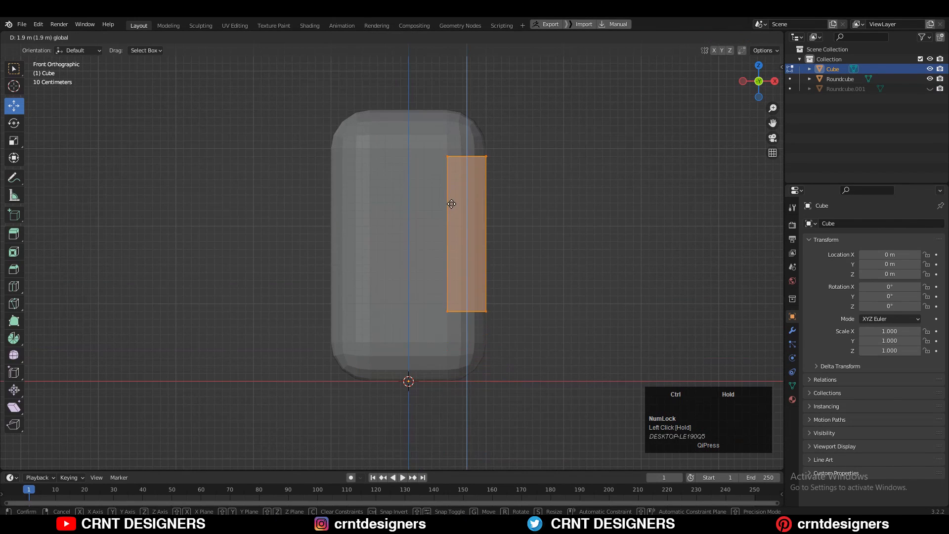
Step: Add five evenly spaced horizontal loop cuts to the straight section of the round cube body
{"action": "key", "text": "Tab"}
{"action": "left_click", "coordinate": [725, 37]}
{"action": "left_click", "coordinate": [406, 244]}
{"action": "key", "text": "Tab"}
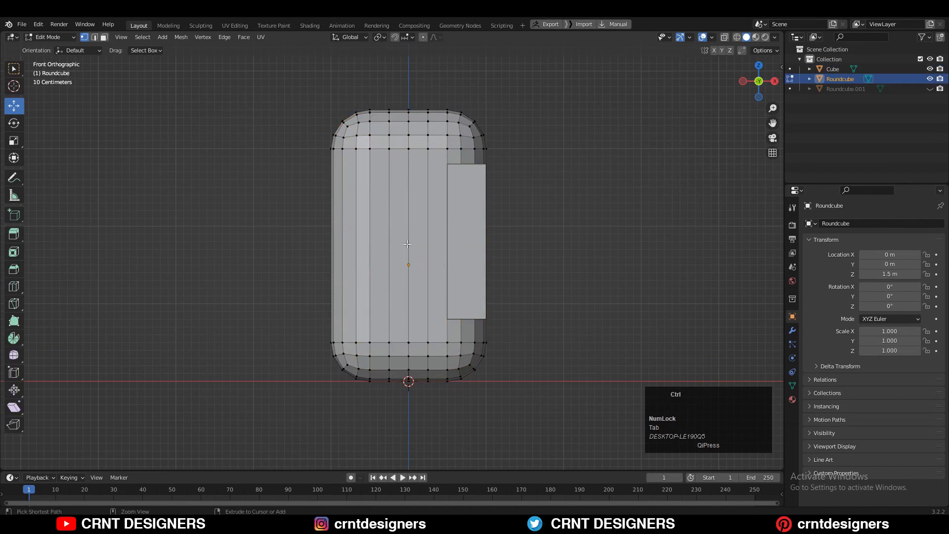
{"action": "key", "text": "Tab"}
Step: Add a centred horizontal loop cut to the side cutter cube
{"action": "left_click", "coordinate": [482, 263]}
{"action": "scroll", "coordinate": [491, 214], "scroll_direction": "up", "scroll_amount": 3}
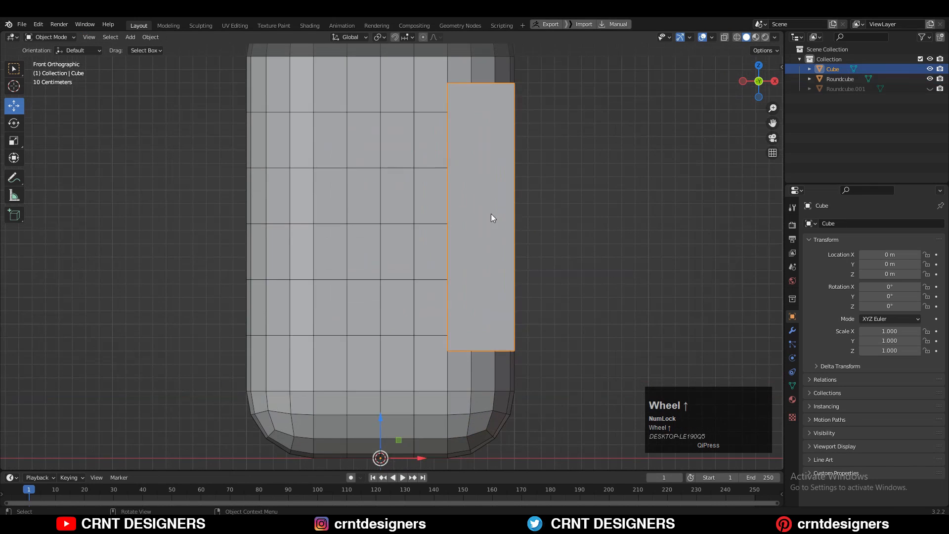
{"action": "left_click", "coordinate": [729, 42]}
{"action": "key", "text": "ctrl+r"}
{"action": "left_click", "coordinate": [513, 214]}
{"action": "right_click", "coordinate": [512, 214]}
Step: Adjust the side cutter so its outer side flares taller than its inner side, and shift it outward along X
{"action": "key", "text": "a"}
{"action": "left_click_drag", "start_coordinate": [481, 182], "coordinate": [481, 187]}
{"action": "scroll", "coordinate": [350, 295], "scroll_direction": "down", "scroll_amount": 4}
{"action": "left_click_drag", "start_coordinate": [408, 174], "coordinate": [371, 384]}
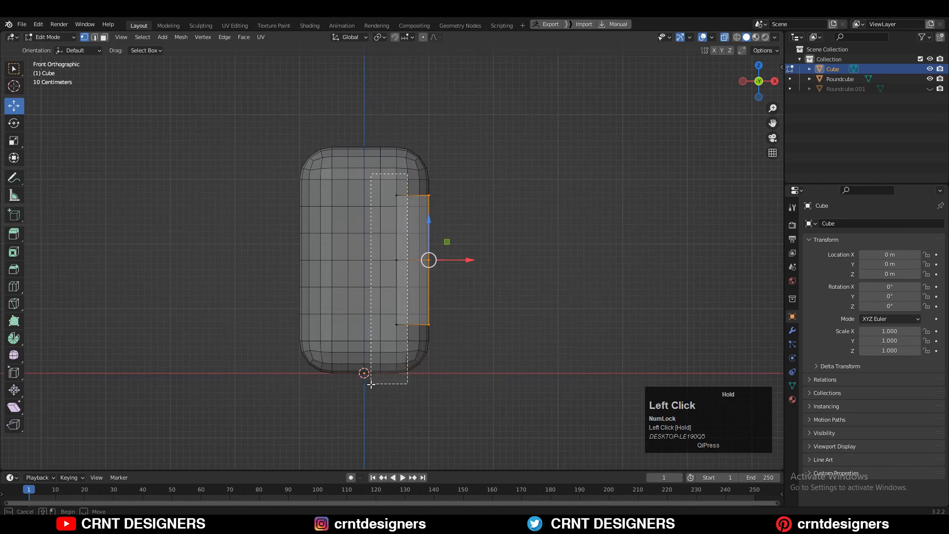
{"action": "left_click", "coordinate": [508, 262]}
{"action": "scroll", "coordinate": [489, 210], "scroll_direction": "up", "scroll_amount": 4}
{"action": "key", "text": "a"}
{"action": "left_click_drag", "start_coordinate": [488, 265], "coordinate": [496, 265]}
Step: Subtract the tapered cube from the round cube body with a Boolean Difference
{"action": "key", "text": "alt+z"}
{"action": "middle_click_drag", "start_coordinate": [496, 265], "coordinate": [464, 297]}
{"action": "key", "text": "Tab"}
{"action": "left_click", "coordinate": [428, 174], "text": "shift"}
{"action": "key", "text": "alt+x"}
{"action": "left_click", "coordinate": [684, 152]}
{"action": "left_click", "coordinate": [578, 203]}
Step: Add a cylinder with 12 vertices
{"action": "middle_click_drag", "start_coordinate": [578, 202], "coordinate": [583, 149]}
{"action": "left_click", "coordinate": [388, 202]}
{"action": "key", "text": "shift+a"}
{"action": "mouse_move", "coordinate": [388, 194]}
{"action": "left_click", "coordinate": [466, 259]}
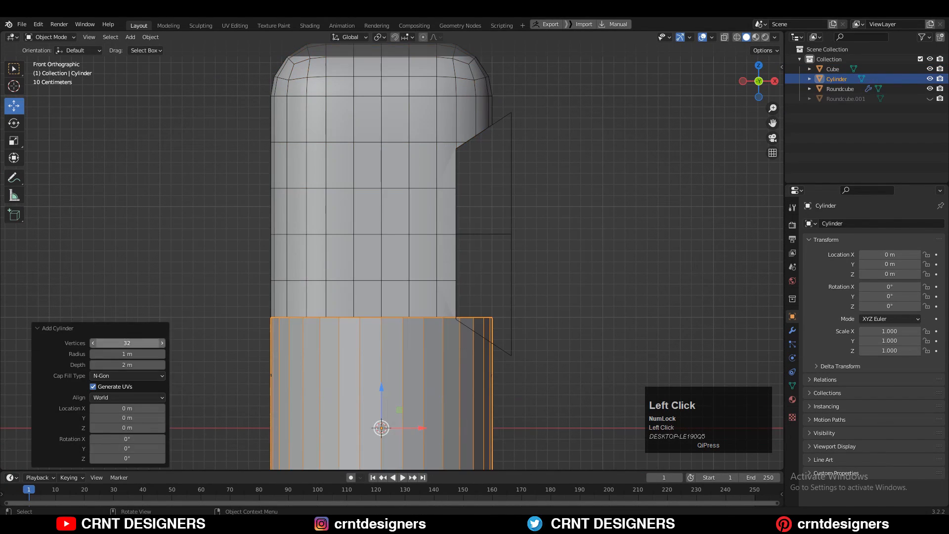
{"action": "left_click", "coordinate": [173, 307]}
Step: Rotate the cylinder 90° about the X axis so its flat faces point front and back
{"action": "scroll", "coordinate": [502, 256], "scroll_direction": "down", "scroll_amount": 5}
{"action": "key", "text": "KP_3"}
{"action": "key", "text": "r"}
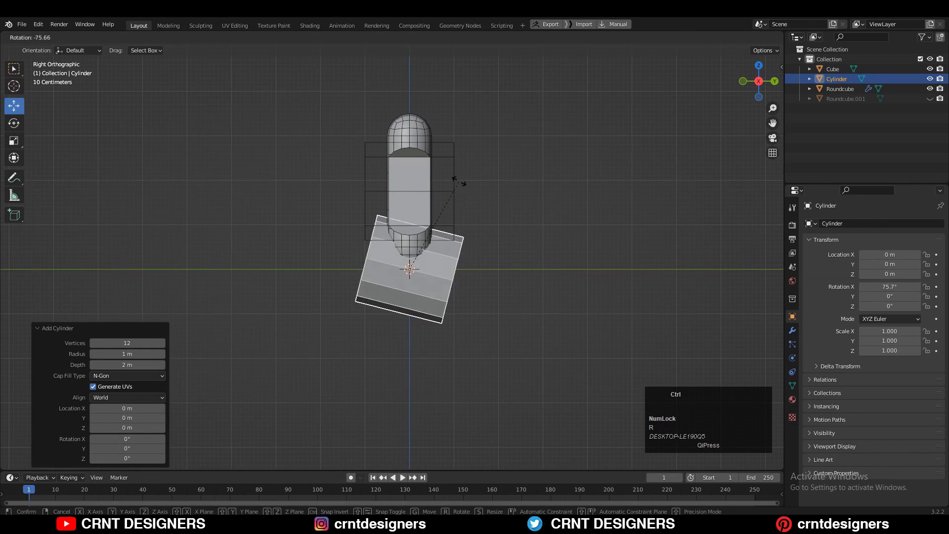
{"action": "left_click", "coordinate": [441, 165], "text": "ctrl"}
Step: Connect the cylinder's two widest side vertices with a horizontal edge across its end faces in Edit Mode
{"action": "middle_click_drag", "start_coordinate": [440, 164], "coordinate": [544, 138]}
{"action": "left_click", "coordinate": [760, 82]}
{"action": "middle_click_drag", "start_coordinate": [506, 245], "coordinate": [506, 264], "text": "shift"}
{"action": "scroll", "coordinate": [507, 264], "scroll_direction": "up", "scroll_amount": 3}
{"action": "key", "text": "Tab"}
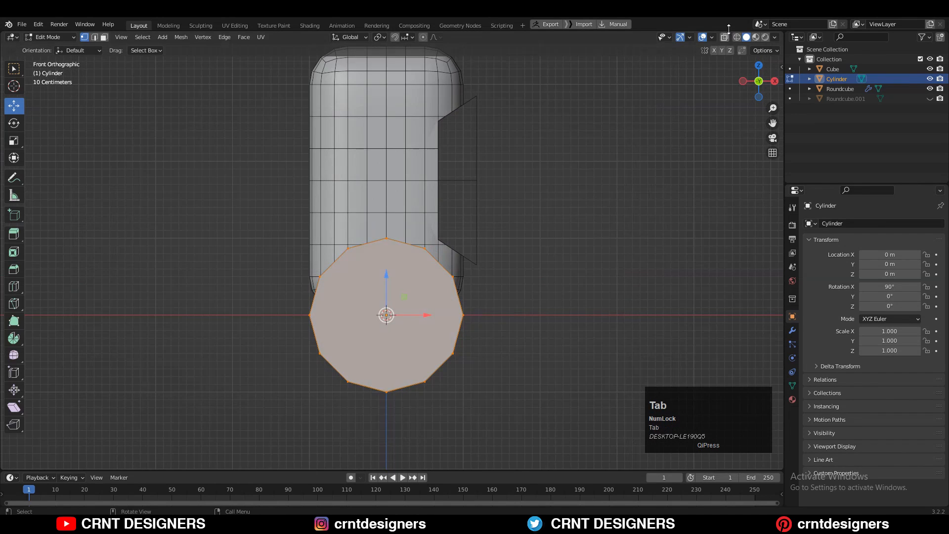
{"action": "key", "text": "alt+z"}
{"action": "left_click_drag", "start_coordinate": [494, 299], "coordinate": [246, 330]}
{"action": "right_click", "coordinate": [562, 238]}
{"action": "left_click", "coordinate": [559, 318]}
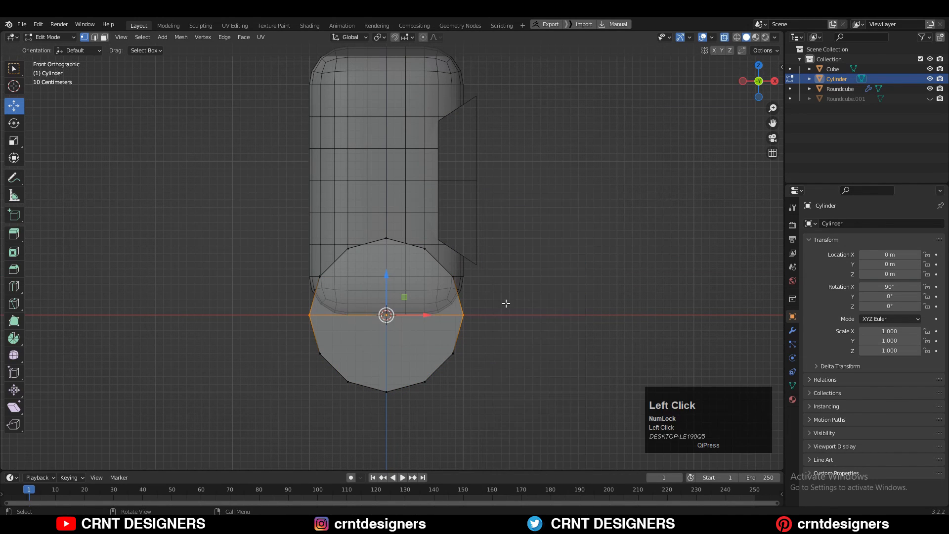
Step: Bevel the cylinder's horizontal middle edges into a narrow band
{"action": "key", "text": "2"}
{"action": "scroll", "coordinate": [499, 288], "scroll_direction": "up", "scroll_amount": 4}
{"action": "middle_click_drag", "start_coordinate": [492, 274], "coordinate": [491, 222], "text": "shift"}
{"action": "key", "text": "ctrl+b"}
{"action": "left_click", "coordinate": [528, 271]}
{"action": "scroll", "coordinate": [528, 272], "scroll_direction": "down", "scroll_amount": 3}
{"action": "key", "text": "1"}
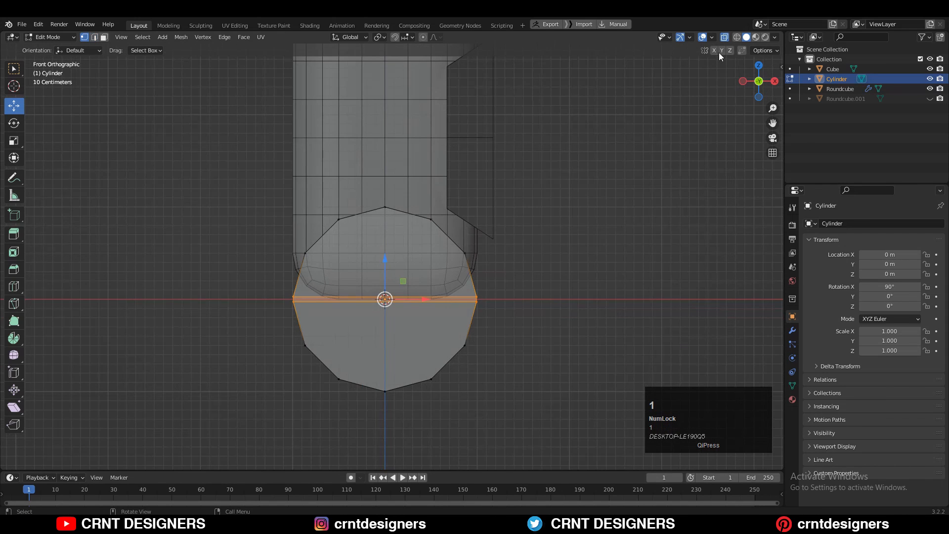
Step: Move the lower half of the cylinder's vertices down along Z to stretch it into a slot shape
{"action": "left_click", "coordinate": [725, 39]}
{"action": "left_click", "coordinate": [725, 39]}
{"action": "left_click_drag", "start_coordinate": [495, 299], "coordinate": [255, 411]}
{"action": "scroll", "coordinate": [316, 341], "scroll_direction": "down", "scroll_amount": 4}
{"action": "middle_click_drag", "start_coordinate": [375, 293], "coordinate": [377, 258], "text": "shift"}
{"action": "left_click_drag", "start_coordinate": [393, 254], "coordinate": [396, 286], "text": "ctrl"}
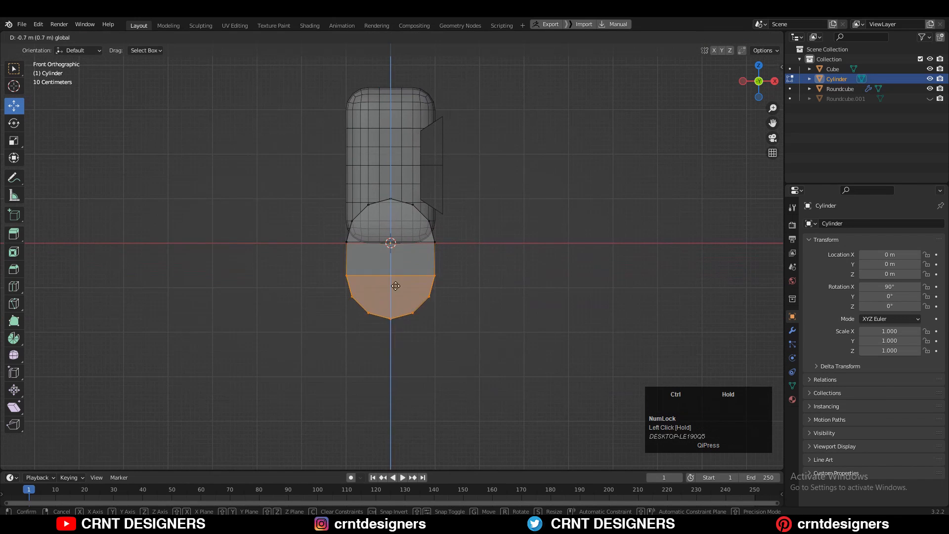
{"action": "left_click_drag", "start_coordinate": [392, 320], "coordinate": [392, 319], "text": "ctrl"}
Step: Raise the upper half of the cylinder's vertices along Z, and scale the whole slot shape by 0.5
{"action": "left_click", "coordinate": [382, 217]}
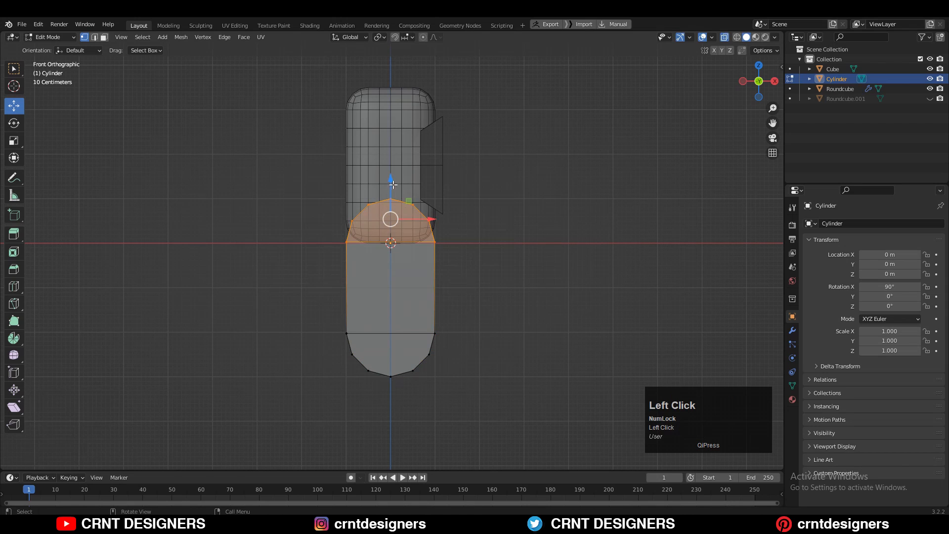
{"action": "left_click_drag", "start_coordinate": [405, 137], "coordinate": [405, 138], "text": "ctrl"}
{"action": "key", "text": "a"}
{"action": "key", "text": "s"}
{"action": "left_click", "coordinate": [455, 279], "text": "ctrl"}
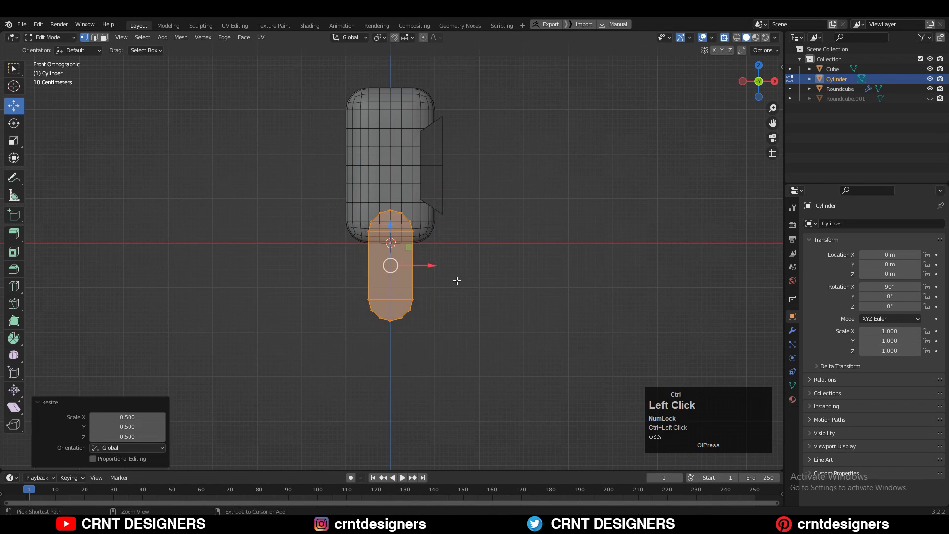
Step: Move the slot-shaped cylinder up along Z to the middle of the body and forward along Y to its front face
{"action": "scroll", "coordinate": [452, 278], "scroll_direction": "up", "scroll_amount": 2}
{"action": "middle_click_drag", "start_coordinate": [420, 252], "coordinate": [448, 317], "text": "shift"}
{"action": "left_click_drag", "start_coordinate": [418, 302], "coordinate": [416, 162], "text": "ctrl"}
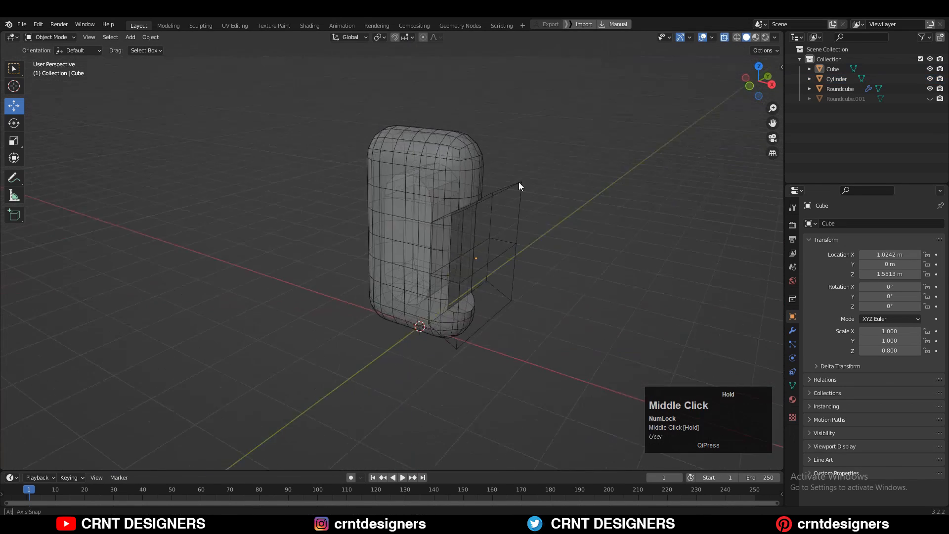
{"action": "left_click", "coordinate": [436, 184]}
{"action": "left_click", "coordinate": [436, 183]}
{"action": "left_click_drag", "start_coordinate": [430, 218], "coordinate": [393, 226]}
Step: Subtract the slot-shaped cylinder from the body's front with a Boolean Difference
{"action": "middle_click_drag", "start_coordinate": [527, 156], "coordinate": [502, 130]}
{"action": "left_click", "coordinate": [438, 130], "text": "shift"}
{"action": "middle_click_drag", "start_coordinate": [439, 131], "coordinate": [497, 284]}
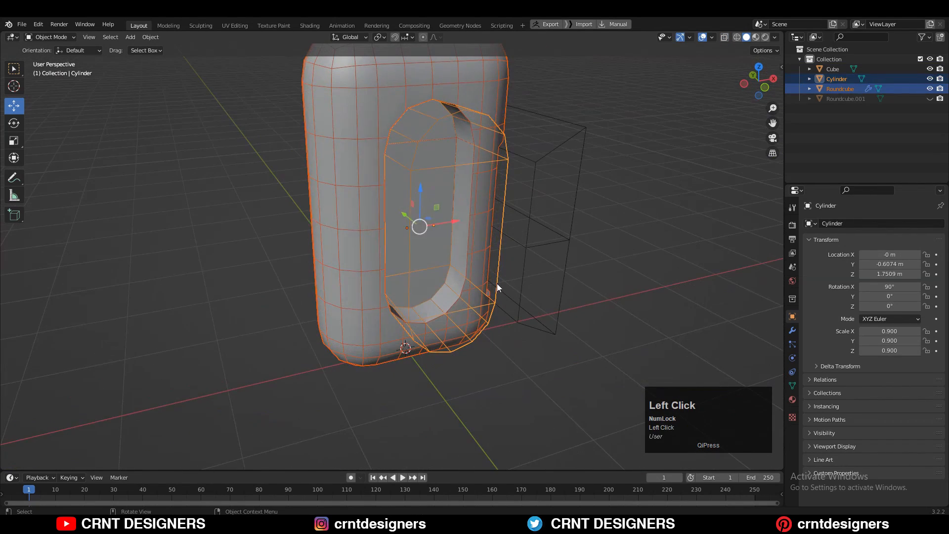
{"action": "left_click_drag", "start_coordinate": [497, 283], "coordinate": [443, 242]}
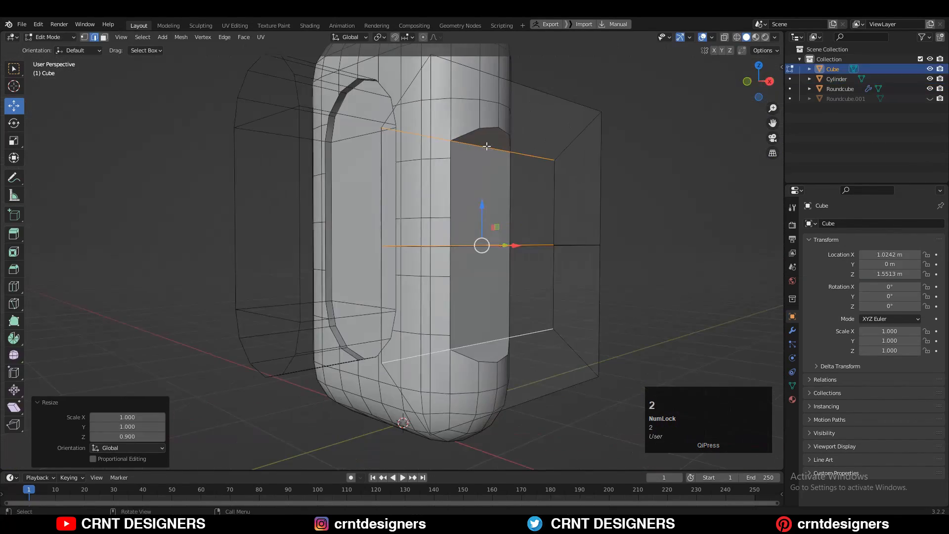
Step: Bevel the side cutter's upper and lower inner edges to round the corners of the side recess
{"action": "left_click", "coordinate": [494, 149]}
{"action": "left_click", "coordinate": [544, 330], "text": "shift"}
{"action": "left_click", "coordinate": [582, 315]}
{"action": "middle_click_drag", "start_coordinate": [505, 234], "coordinate": [561, 229]}
{"action": "left_click", "coordinate": [758, 82]}
{"action": "key", "text": "Tab"}
{"action": "left_click", "coordinate": [589, 154]}
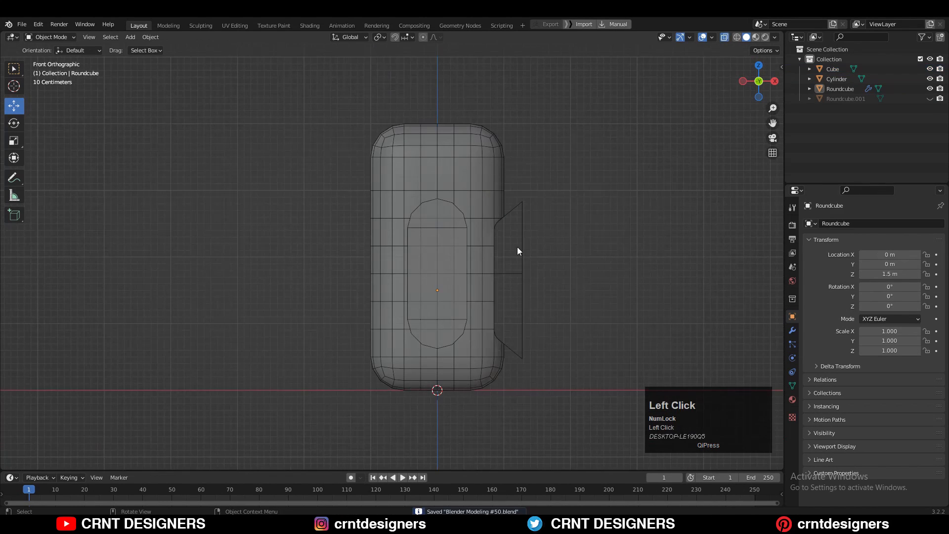
Step: Set the side cutter's origin to the 3D cursor, and add a Mirror modifier on the X axis
{"action": "left_click", "coordinate": [517, 249]}
{"action": "right_click", "coordinate": [536, 267]}
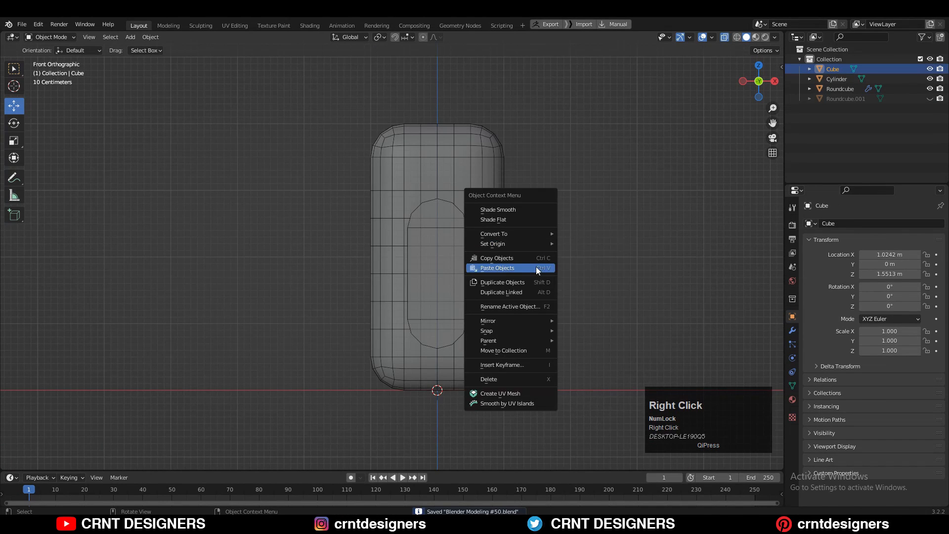
{"action": "left_click", "coordinate": [596, 265]}
{"action": "left_click", "coordinate": [792, 330]}
{"action": "left_click", "coordinate": [837, 223]}
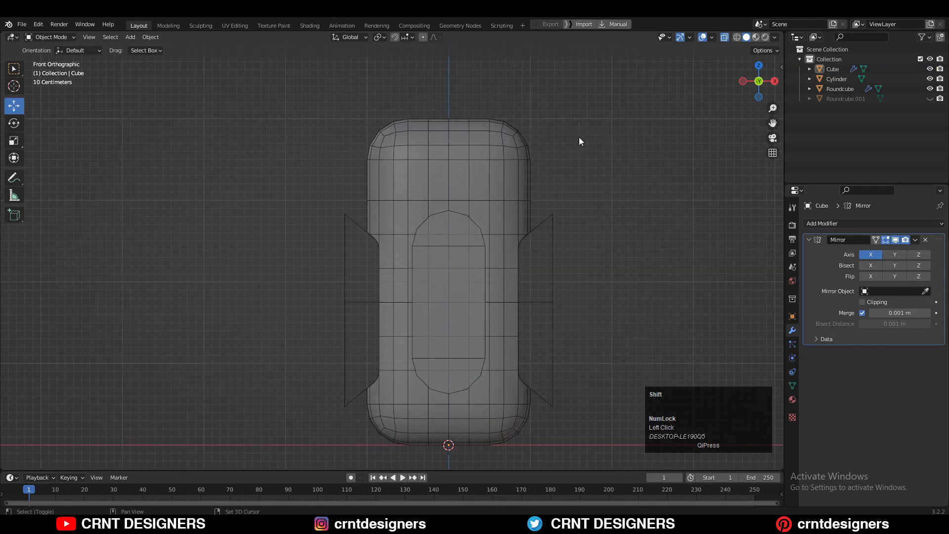
Step: Add a round cube using the Capsule preset
{"action": "key", "text": "shift+a"}
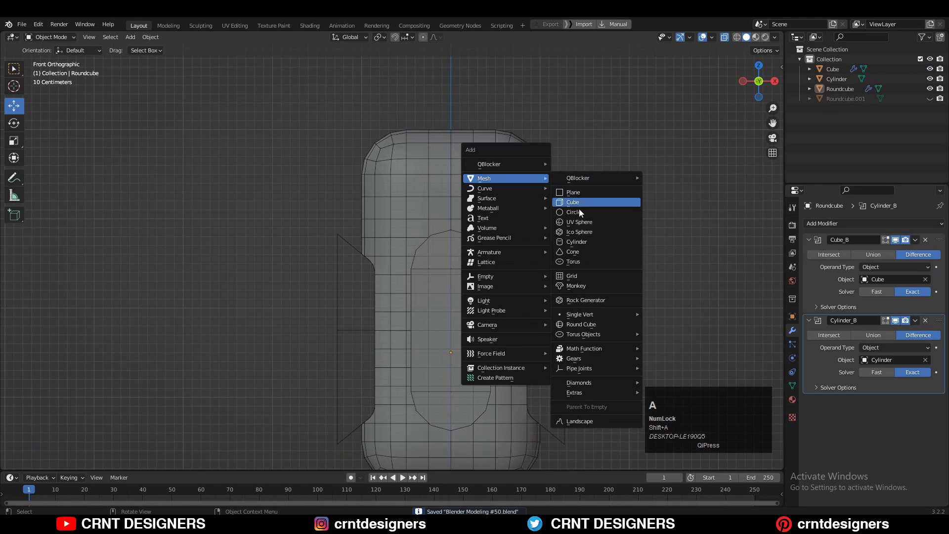
{"action": "left_click", "coordinate": [583, 324]}
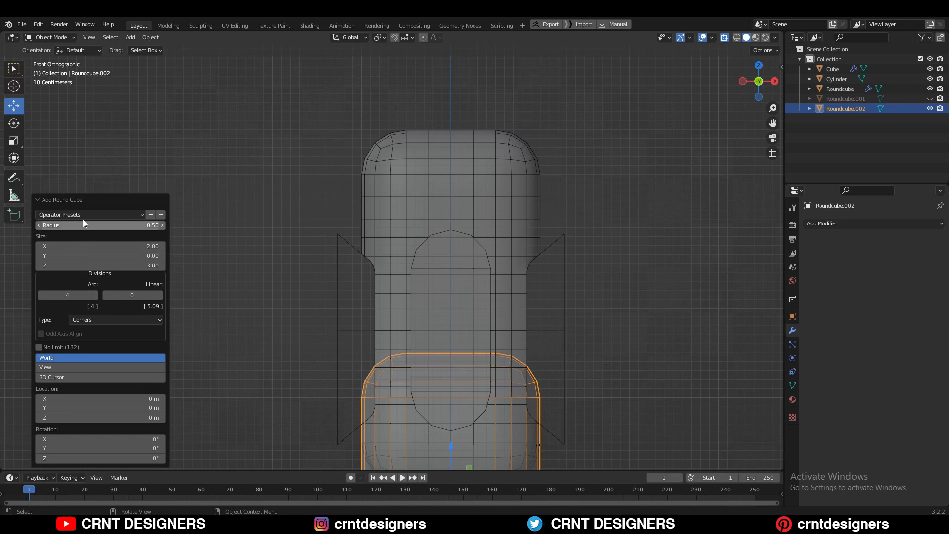
{"action": "middle_click_drag", "start_coordinate": [445, 306], "coordinate": [499, 313]}
{"action": "scroll", "coordinate": [487, 299], "scroll_direction": "up", "scroll_amount": 2}
{"action": "left_click", "coordinate": [113, 214]}
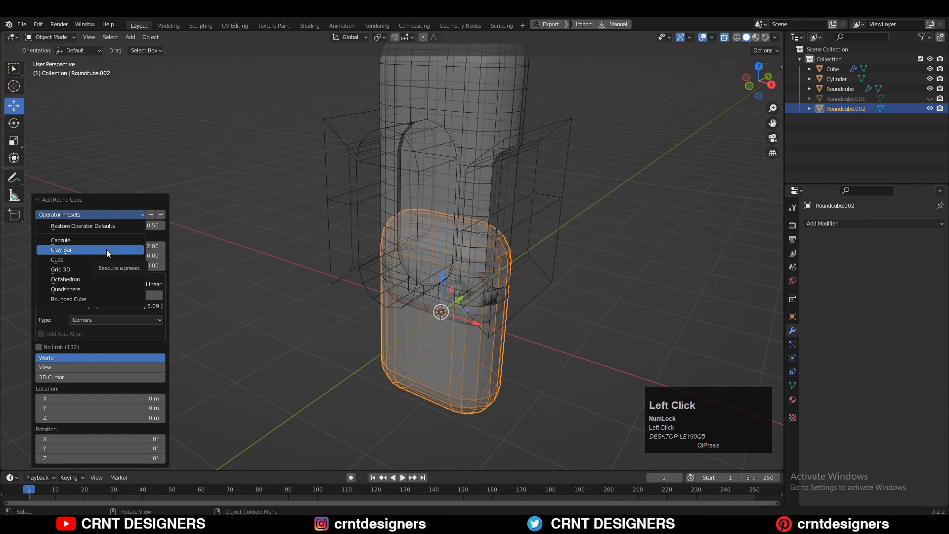
{"action": "left_click", "coordinate": [106, 249]}
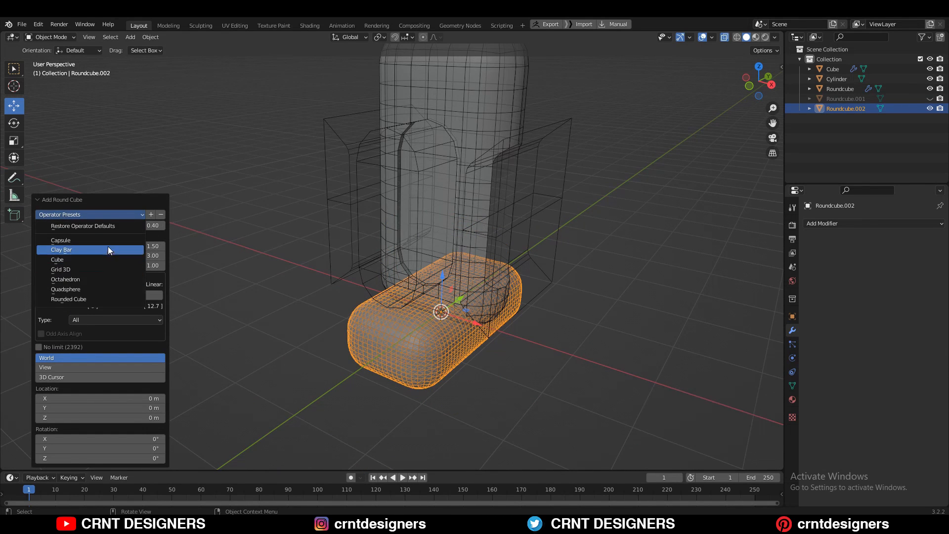
{"action": "left_click", "coordinate": [99, 240]}
Step: Reduce the capsule's arc divisions to 2
{"action": "middle_click_drag", "start_coordinate": [405, 261], "coordinate": [548, 229]}
{"action": "left_click", "coordinate": [41, 295]}
{"action": "left_click", "coordinate": [42, 296]}
{"action": "left_click", "coordinate": [41, 296]}
{"action": "left_click", "coordinate": [42, 296]}
{"action": "left_click", "coordinate": [41, 295]}
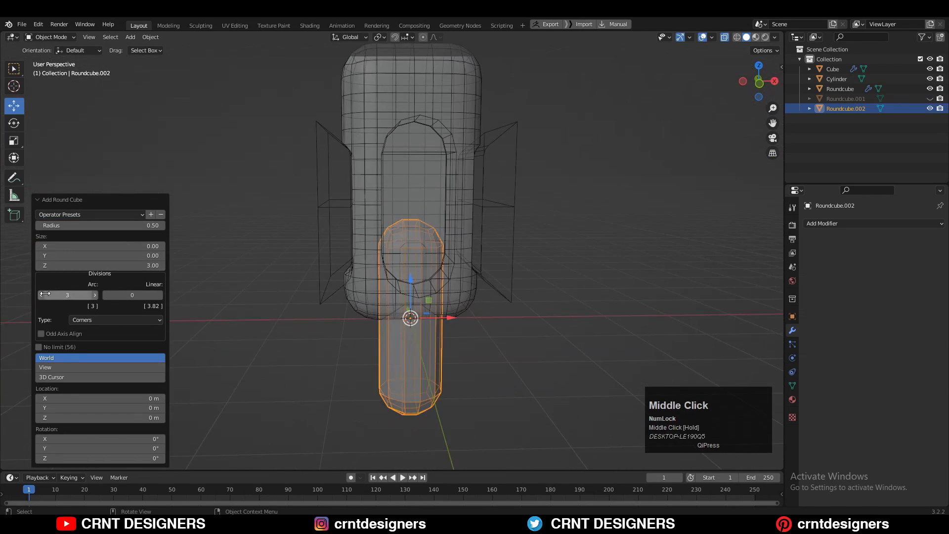
Step: Move the capsule out in front of the body along Y, and scale it by 0.5
{"action": "middle_click_drag", "start_coordinate": [409, 261], "coordinate": [482, 301]}
{"action": "left_click_drag", "start_coordinate": [339, 266], "coordinate": [510, 326]}
{"action": "left_click", "coordinate": [531, 225]}
{"action": "middle_click_drag", "start_coordinate": [595, 291], "coordinate": [495, 163]}
{"action": "key", "text": "alt+z"}
{"action": "middle_click_drag", "start_coordinate": [436, 205], "coordinate": [395, 181]}
{"action": "left_click", "coordinate": [341, 212]}
{"action": "type", "text": "s"}
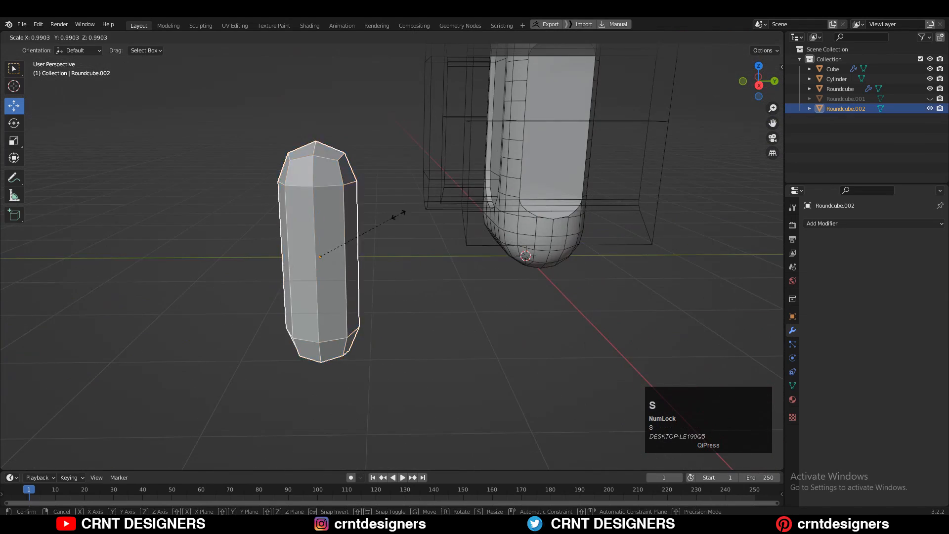
{"action": "type", "text": ".5"}
{"action": "key", "text": "Return"}
Step: Move the capsule 2.9 m up along Z to the upper part of the body
{"action": "middle_click_drag", "start_coordinate": [398, 218], "coordinate": [416, 238]}
{"action": "key", "text": "KP_1"}
{"action": "left_click_drag", "start_coordinate": [421, 333], "coordinate": [422, 118]}
{"action": "middle_click_drag", "start_coordinate": [511, 106], "coordinate": [500, 221], "text": "shift"}
{"action": "scroll", "coordinate": [500, 221], "scroll_direction": "up", "scroll_amount": 2}
Step: Lower the capsule's top vertices 0.3 m along Z to shorten it
{"action": "left_click", "coordinate": [725, 38]}
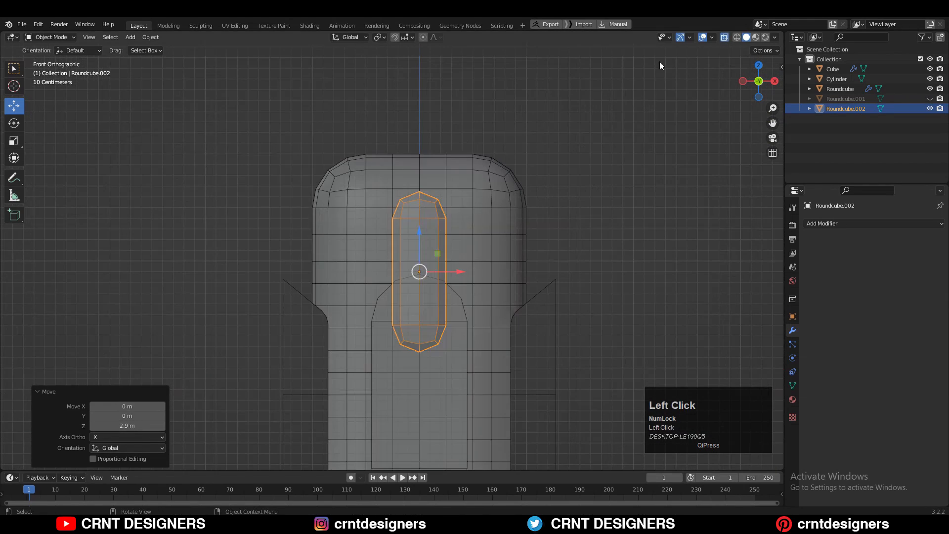
{"action": "key", "text": "Tab"}
{"action": "left_click_drag", "start_coordinate": [417, 198], "coordinate": [418, 198], "text": "ctrl"}
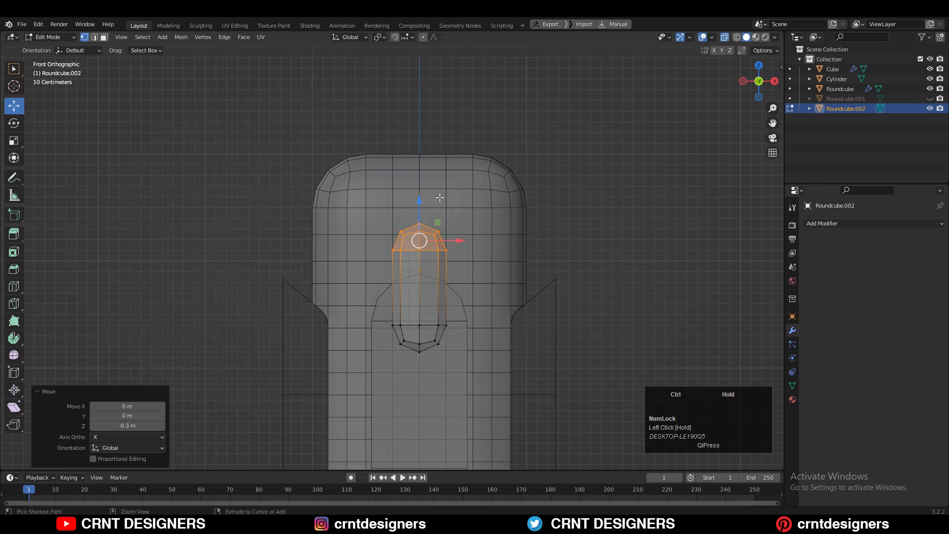
Step: Scale the capsule down, offset it along +X from the centre line, and move it up 0.2 m along Z
{"action": "key", "text": "a"}
{"action": "key", "text": "s"}
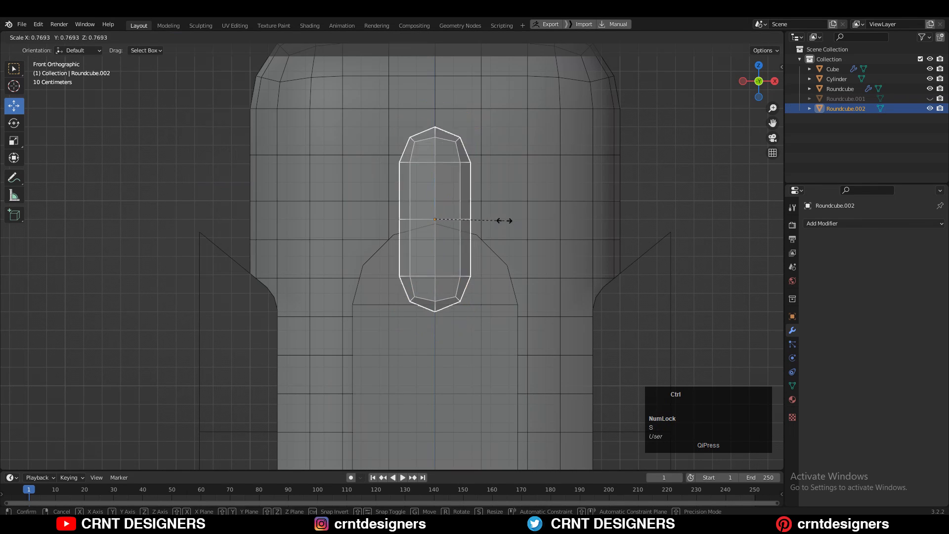
{"action": "left_click", "coordinate": [482, 221], "text": "ctrl"}
{"action": "left_click_drag", "start_coordinate": [478, 219], "coordinate": [571, 219], "text": "ctrl"}
{"action": "left_click_drag", "start_coordinate": [528, 177], "coordinate": [538, 138], "text": "ctrl"}
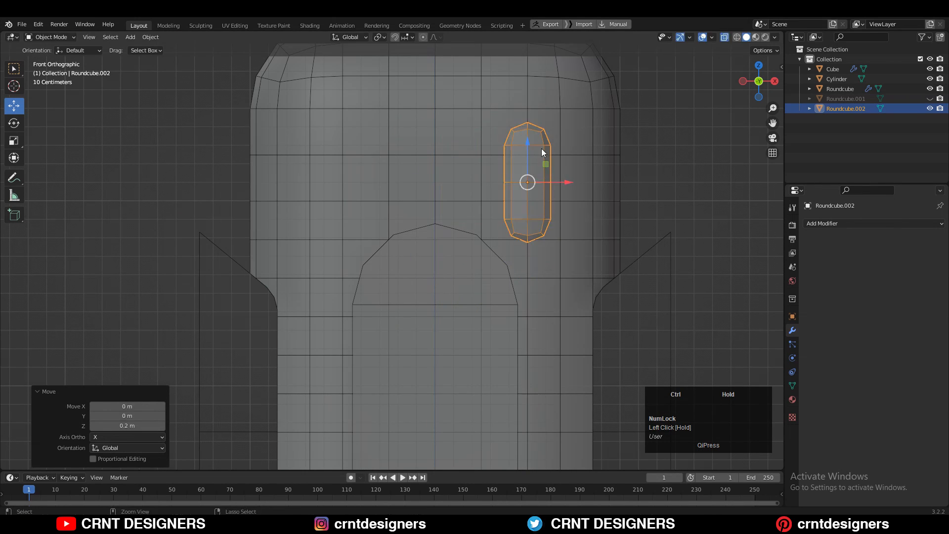
Step: Reopen the capsule's round cube parameters and set its arc divisions to 4
{"action": "scroll", "coordinate": [547, 246], "scroll_direction": "down", "scroll_amount": 2}
{"action": "key", "text": "Tab"}
{"action": "right_click", "coordinate": [547, 161]}
{"action": "left_click", "coordinate": [149, 407]}
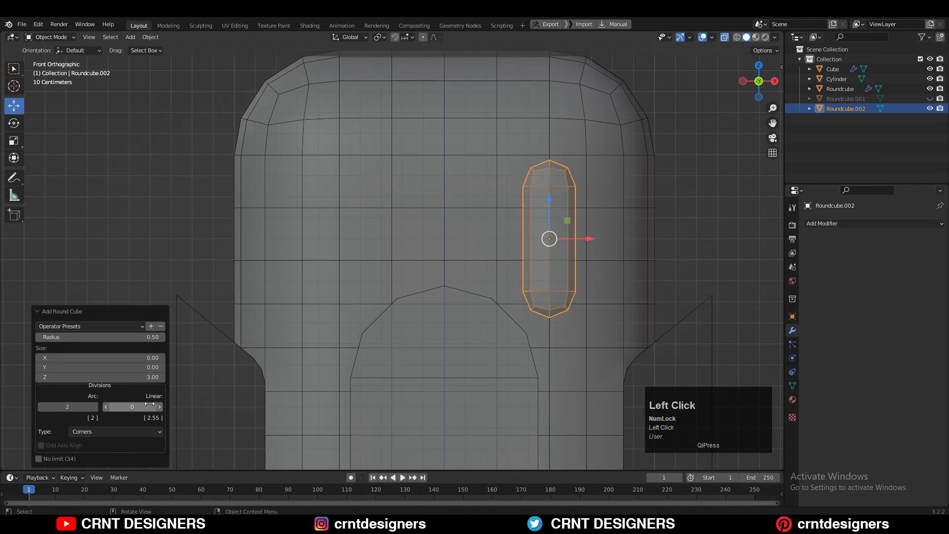
{"action": "left_click", "coordinate": [94, 406]}
{"action": "left_click", "coordinate": [94, 407]}
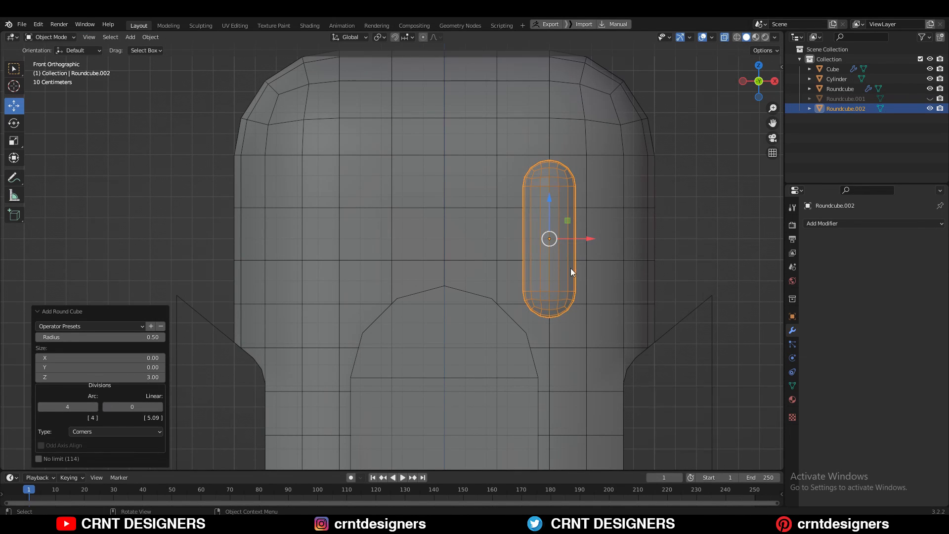
Step: Shorten the capsule by lowering its top vertices 0.1 m along Z and raising its bottom vertices
{"action": "key", "text": "Tab"}
{"action": "left_click_drag", "start_coordinate": [549, 142], "coordinate": [549, 162], "text": "ctrl"}
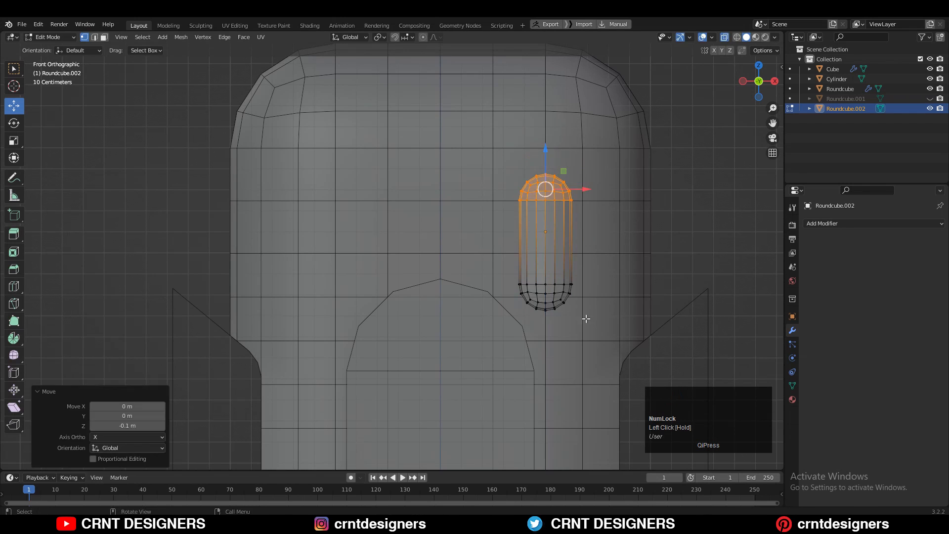
{"action": "left_click_drag", "start_coordinate": [585, 319], "coordinate": [507, 270]}
{"action": "left_click_drag", "start_coordinate": [543, 250], "coordinate": [542, 244], "text": "ctrl"}
{"action": "left_click", "coordinate": [680, 194]}
{"action": "middle_click_drag", "start_coordinate": [585, 207], "coordinate": [602, 180], "text": "shift"}
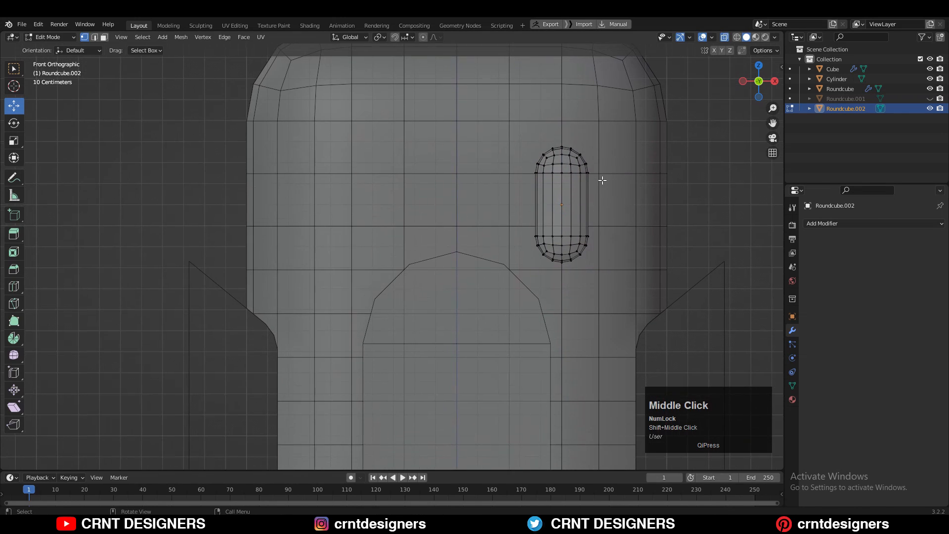
Step: Move the capsule 2.2 m along Y and fine-tune its depth so it sits half-embedded in the body's front surface
{"action": "left_click", "coordinate": [724, 40]}
{"action": "scroll", "coordinate": [532, 222], "scroll_direction": "down", "scroll_amount": 1}
{"action": "middle_click_drag", "start_coordinate": [532, 222], "coordinate": [475, 270], "text": "shift"}
{"action": "key", "text": "KP_3"}
{"action": "left_click_drag", "start_coordinate": [102, 260], "coordinate": [564, 260]}
{"action": "middle_click_drag", "start_coordinate": [366, 262], "coordinate": [252, 276], "text": "shift"}
{"action": "scroll", "coordinate": [479, 281], "scroll_direction": "up", "scroll_amount": 5}
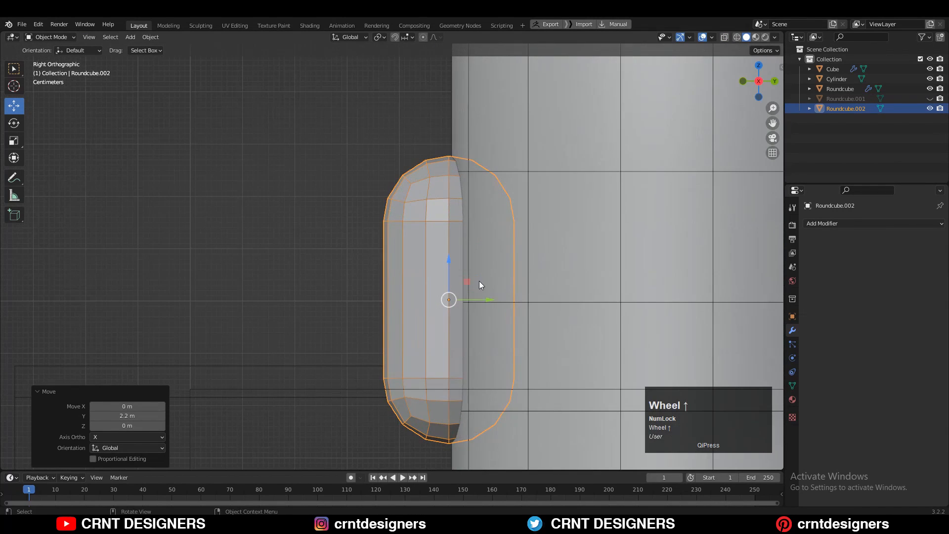
{"action": "left_click_drag", "start_coordinate": [477, 298], "coordinate": [481, 298], "text": "shift"}
{"action": "middle_click_drag", "start_coordinate": [481, 298], "coordinate": [619, 206]}
Step: Duplicate the capsule straight down along Z to the lower end of the body
{"action": "key", "text": "KP_1"}
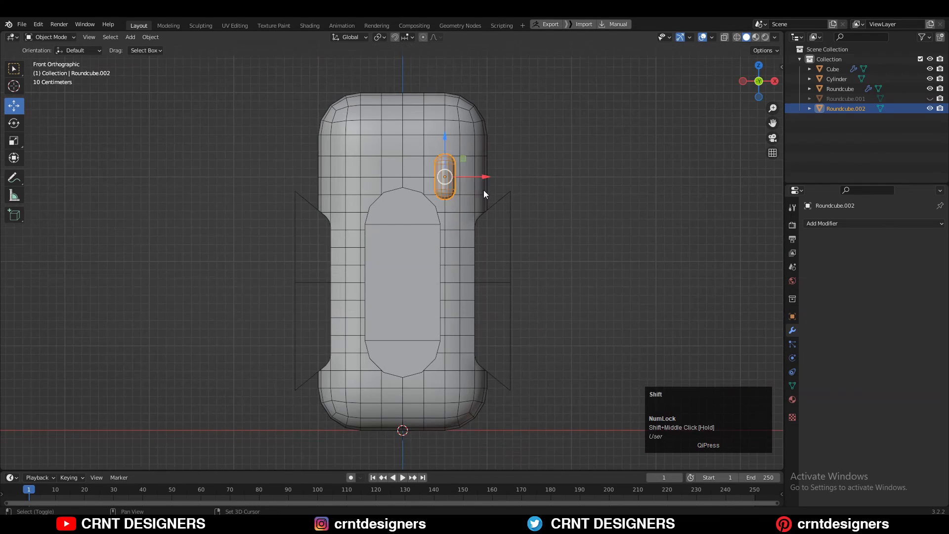
{"action": "key", "text": "shift+d"}
{"action": "key", "text": "z"}
{"action": "left_click_drag", "start_coordinate": [455, 377], "coordinate": [454, 377], "text": "ctrl"}
{"action": "middle_click_drag", "start_coordinate": [455, 376], "coordinate": [450, 287], "text": "shift"}
{"action": "middle_click_drag", "start_coordinate": [420, 291], "coordinate": [479, 310]}
{"action": "key", "text": "KP_3"}
{"action": "key", "text": "KP_1"}
Step: Duplicate the upper capsule straight up along Z to the top end of the body
{"action": "left_click", "coordinate": [429, 271]}
{"action": "scroll", "coordinate": [452, 251], "scroll_direction": "up", "scroll_amount": 4}
{"action": "key", "text": "shift+d"}
{"action": "key", "text": "z"}
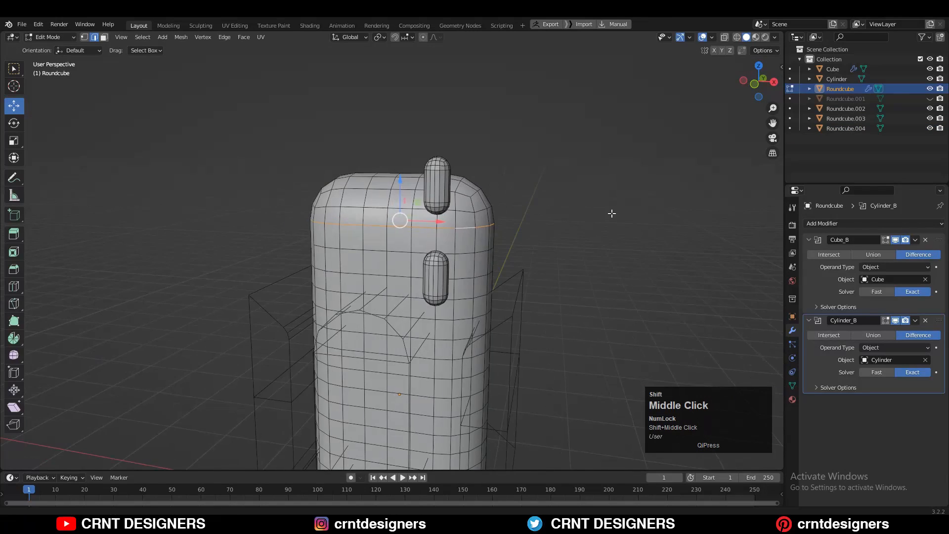
Step: Raise the body's top vertices along Z so the body extends above the uppermost capsule
{"action": "middle_click_drag", "start_coordinate": [612, 212], "coordinate": [613, 237], "text": "shift"}
{"action": "left_click", "coordinate": [757, 84]}
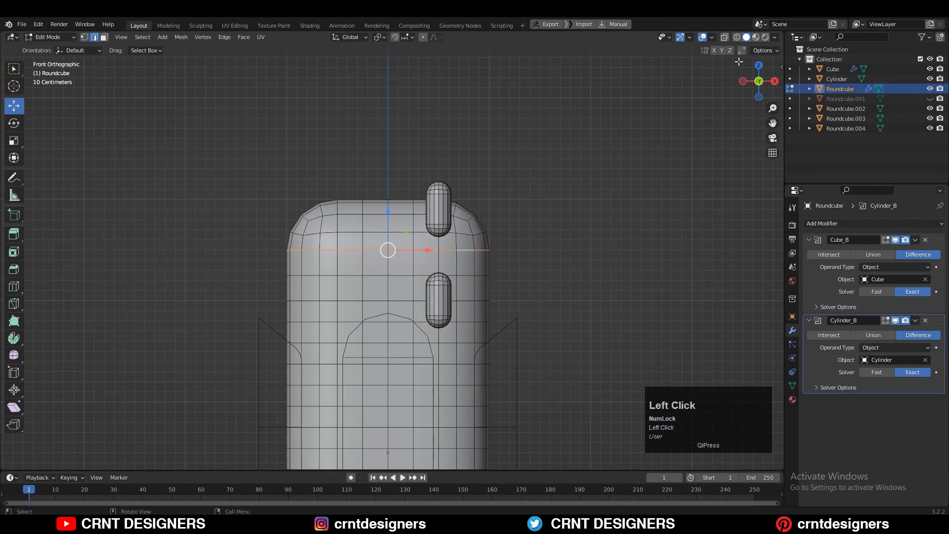
{"action": "left_click", "coordinate": [724, 38]}
{"action": "left_click_drag", "start_coordinate": [231, 153], "coordinate": [600, 267]}
{"action": "left_click_drag", "start_coordinate": [390, 189], "coordinate": [395, 159], "text": "ctrl"}
Step: Add a centred horizontal edge loop around the body between the two upper capsules
{"action": "key", "text": "ctrl+r"}
{"action": "left_click", "coordinate": [493, 240]}
{"action": "right_click", "coordinate": [499, 244]}
Step: Bevel the new loop about 0.024 m with two segments into a narrow band and dissolve its middle edge loop
{"action": "middle_click_drag", "start_coordinate": [508, 247], "coordinate": [514, 237], "text": "shift"}
{"action": "key", "text": "2"}
{"action": "scroll", "coordinate": [543, 230], "scroll_direction": "up", "scroll_amount": 2}
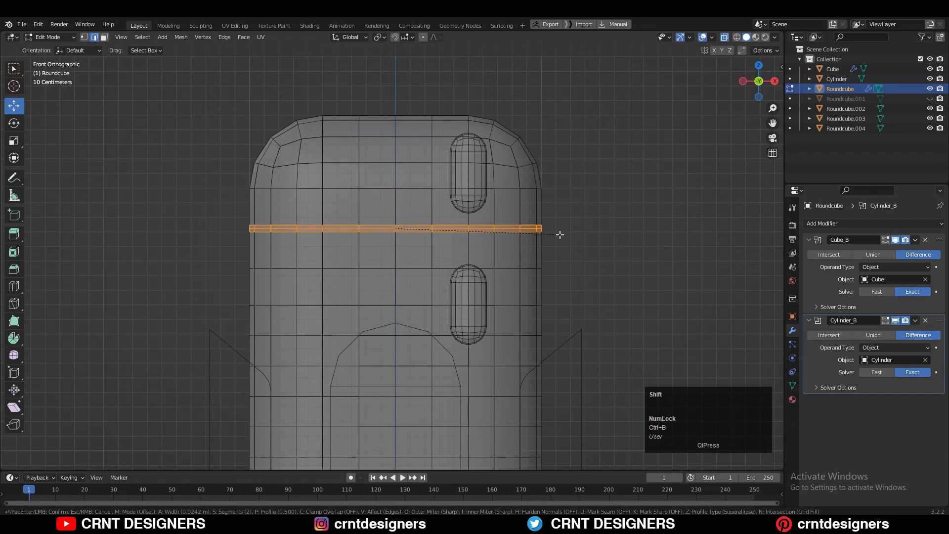
{"action": "left_click", "coordinate": [560, 234]}
{"action": "scroll", "coordinate": [573, 218], "scroll_direction": "up", "scroll_amount": 2}
{"action": "key", "text": "3"}
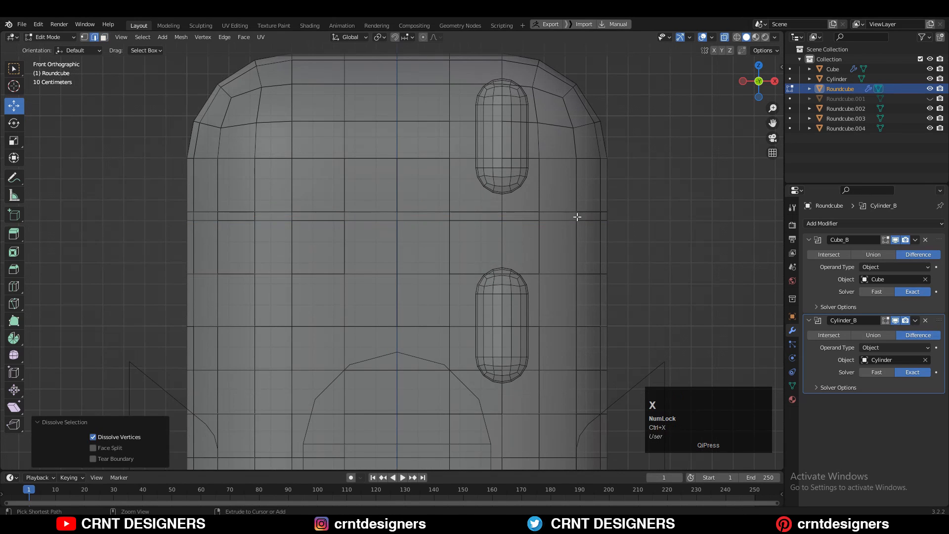
Step: Select the narrow face band around the body and inset it by about 0.018 m
{"action": "key", "text": "3"}
{"action": "left_click", "coordinate": [577, 216], "text": "alt"}
{"action": "scroll", "coordinate": [585, 225], "scroll_direction": "down", "scroll_amount": 1}
{"action": "scroll", "coordinate": [643, 213], "scroll_direction": "up", "scroll_amount": 2}
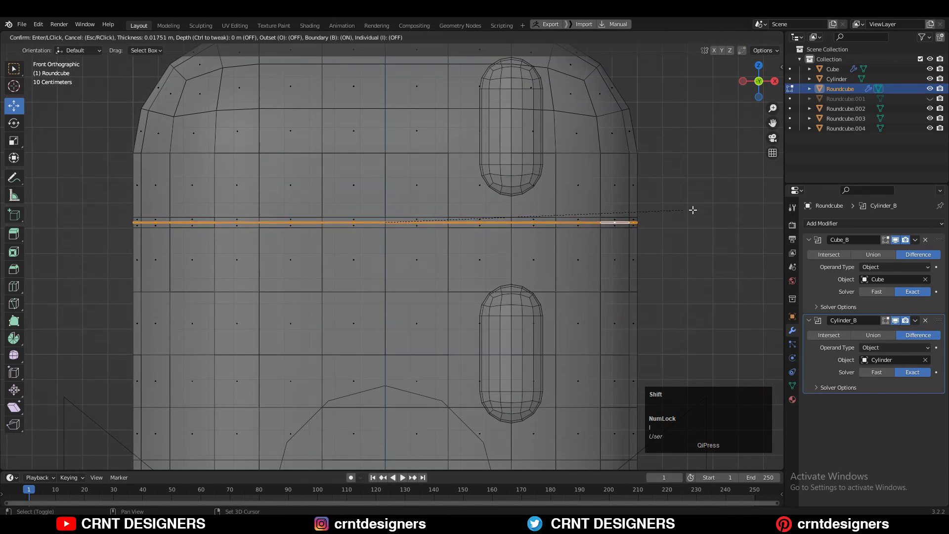
{"action": "left_click", "coordinate": [693, 209]}
Step: Extrude the inset band inward along its normals to form a groove around the body
{"action": "left_click_drag", "start_coordinate": [14, 233], "coordinate": [69, 278]}
{"action": "left_click_drag", "start_coordinate": [432, 222], "coordinate": [386, 175]}
{"action": "scroll", "coordinate": [386, 176], "scroll_direction": "down", "scroll_amount": 3}
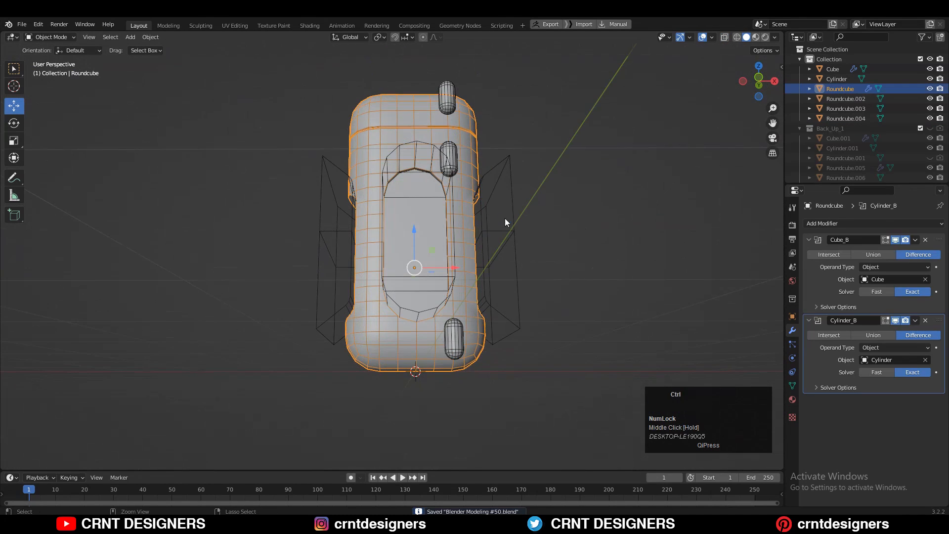
Step: Apply both Boolean modifiers on the body and move the cutter objects into a hidden Cutters collection
{"action": "left_click", "coordinate": [905, 252]}
{"action": "left_click", "coordinate": [915, 241]}
{"action": "left_click", "coordinate": [905, 252]}
{"action": "middle_click_drag", "start_coordinate": [524, 163], "coordinate": [414, 110]}
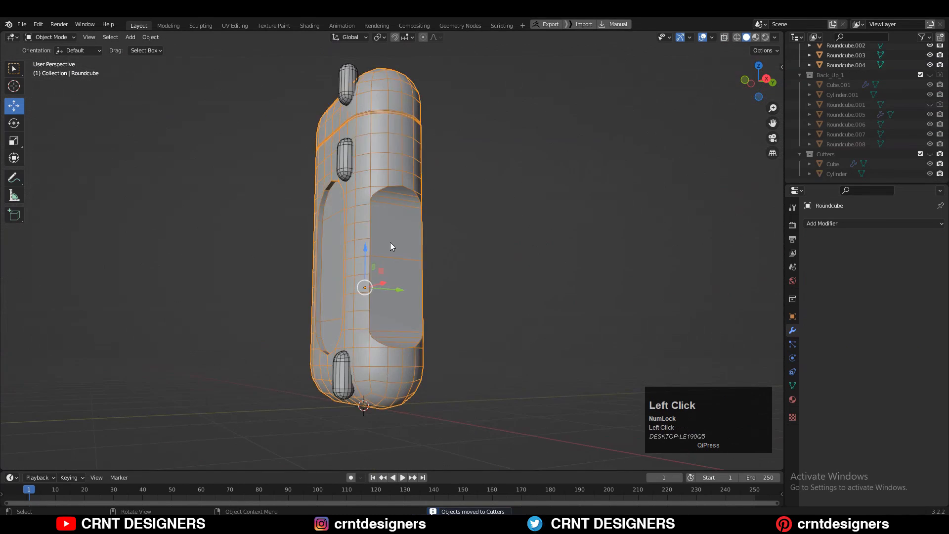
Step: Hide the three capsules and save the file
{"action": "left_click", "coordinate": [453, 131]}
{"action": "left_click", "coordinate": [451, 213], "text": "shift"}
{"action": "left_click", "coordinate": [447, 399], "text": "shift"}
{"action": "scroll", "coordinate": [929, 80], "scroll_direction": "up", "scroll_amount": 3}
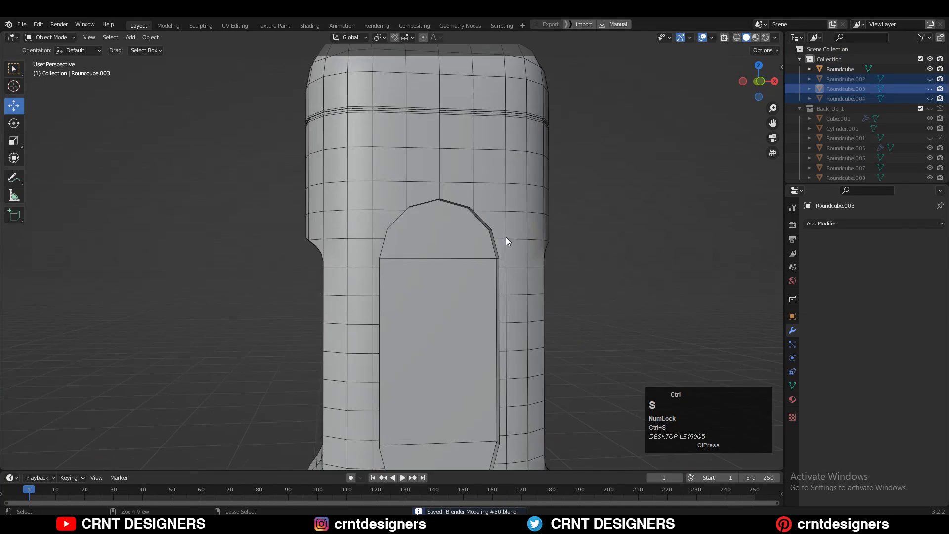
Step: Merge the stray loop vertex beside the front slot's upper arch into the adjacent rim corner
{"action": "scroll", "coordinate": [474, 253], "scroll_direction": "up", "scroll_amount": 5}
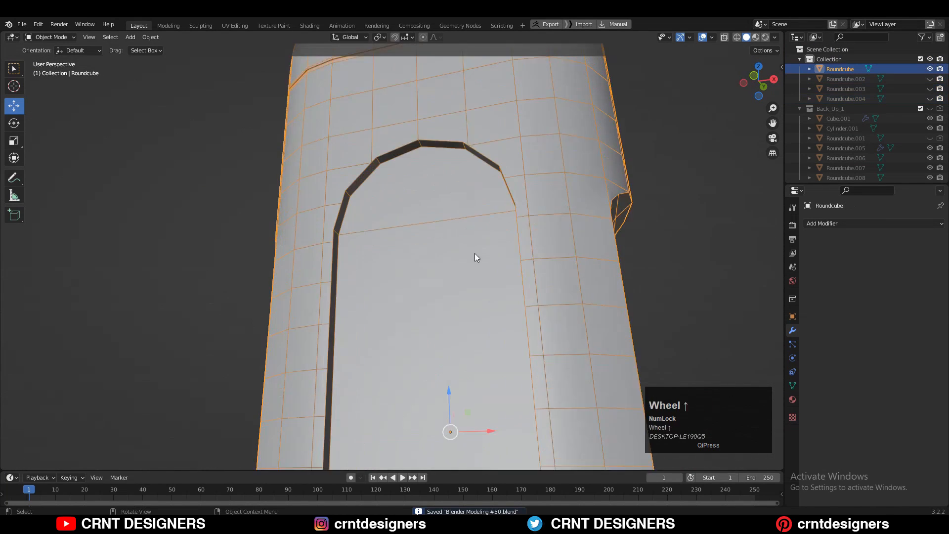
{"action": "key", "text": "Tab"}
{"action": "middle_click_drag", "start_coordinate": [467, 243], "coordinate": [483, 209]}
{"action": "scroll", "coordinate": [484, 209], "scroll_direction": "up", "scroll_amount": 2}
{"action": "left_click", "coordinate": [484, 209]}
{"action": "middle_click_drag", "start_coordinate": [628, 272], "coordinate": [431, 260], "text": "shift"}
{"action": "scroll", "coordinate": [431, 259], "scroll_direction": "up", "scroll_amount": 2}
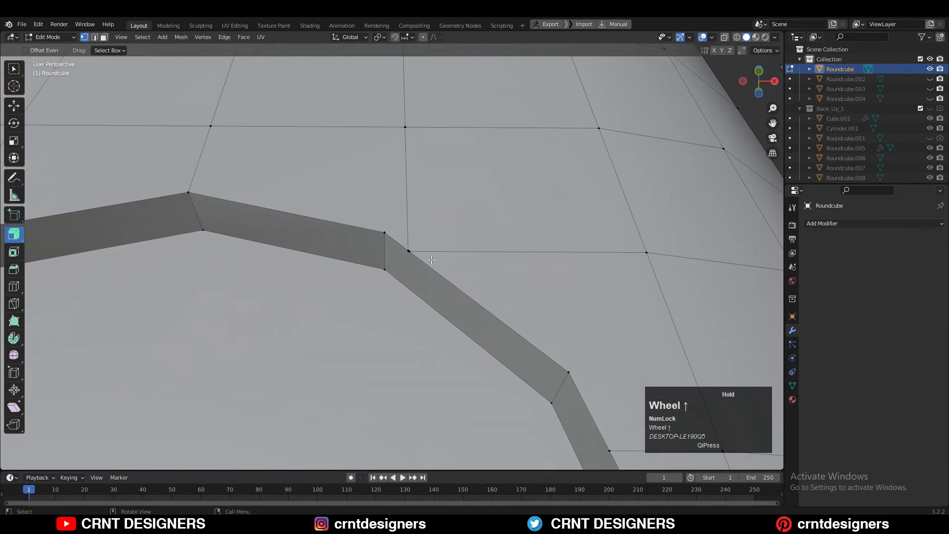
{"action": "left_click", "coordinate": [379, 261]}
Step: Merge the next stray vertex down the arch's +X side into its neighbouring rim corner
{"action": "scroll", "coordinate": [385, 257], "scroll_direction": "down", "scroll_amount": 4}
{"action": "middle_click_drag", "start_coordinate": [425, 296], "coordinate": [387, 173], "text": "shift"}
{"action": "scroll", "coordinate": [396, 182], "scroll_direction": "up", "scroll_amount": 1}
{"action": "left_click", "coordinate": [442, 206]}
{"action": "left_click", "coordinate": [438, 181], "text": "shift"}
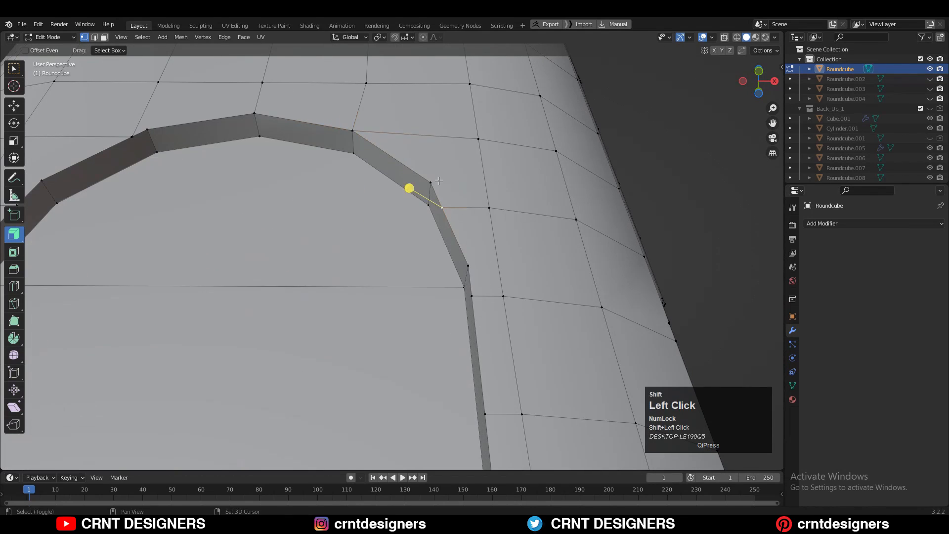
{"action": "left_click", "coordinate": [439, 184]}
Step: Slide the loop vertex on the arch's upper edge to the slot's apex and merge it there
{"action": "scroll", "coordinate": [438, 185], "scroll_direction": "down", "scroll_amount": 2}
{"action": "scroll", "coordinate": [346, 207], "scroll_direction": "up", "scroll_amount": 3}
{"action": "key", "text": "g"}
{"action": "key", "text": "g"}
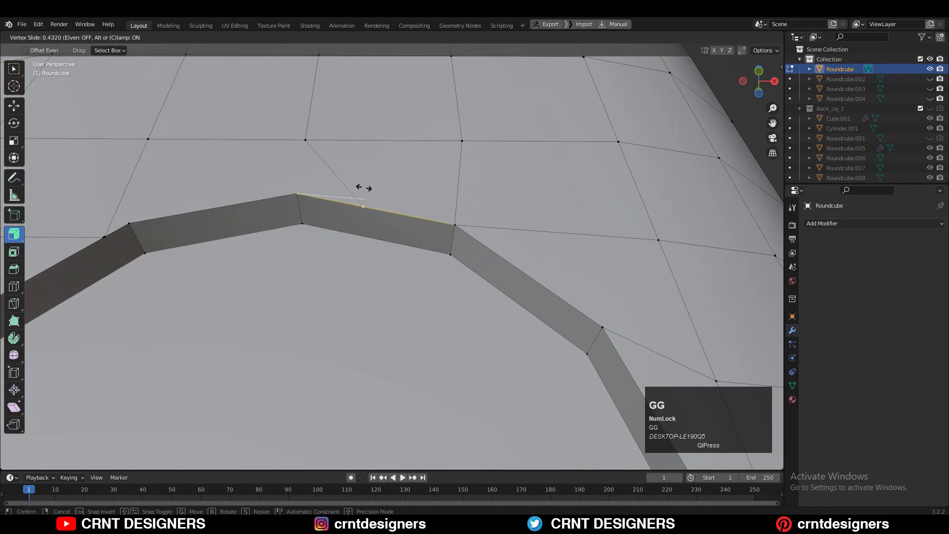
{"action": "left_click", "coordinate": [331, 187]}
{"action": "key", "text": "c"}
{"action": "left_click", "coordinate": [332, 187]}
Step: Merge the remaining stray vertices on the slot's +X side into the rim corners where the arches meet the straight walls
{"action": "scroll", "coordinate": [366, 223], "scroll_direction": "down", "scroll_amount": 5}
{"action": "middle_click_drag", "start_coordinate": [423, 311], "coordinate": [383, 195], "text": "shift"}
{"action": "scroll", "coordinate": [420, 198], "scroll_direction": "up", "scroll_amount": 2}
{"action": "left_click", "coordinate": [491, 205]}
{"action": "left_click", "coordinate": [489, 180], "text": "shift"}
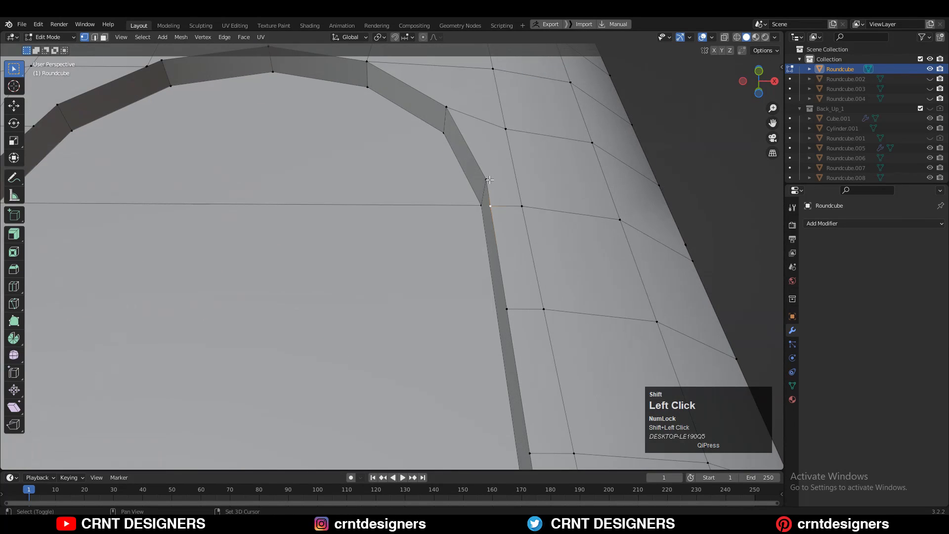
{"action": "key", "text": "c"}
{"action": "left_click", "coordinate": [487, 183]}
{"action": "scroll", "coordinate": [462, 237], "scroll_direction": "down", "scroll_amount": 8}
{"action": "scroll", "coordinate": [453, 244], "scroll_direction": "up", "scroll_amount": 4}
{"action": "mouse_move", "coordinate": [461, 238]}
{"action": "middle_mouse_down"}
{"action": "mouse_move", "coordinate": [454, 296]}
{"action": "mouse_move", "coordinate": [477, 246]}
{"action": "middle_mouse_up"}
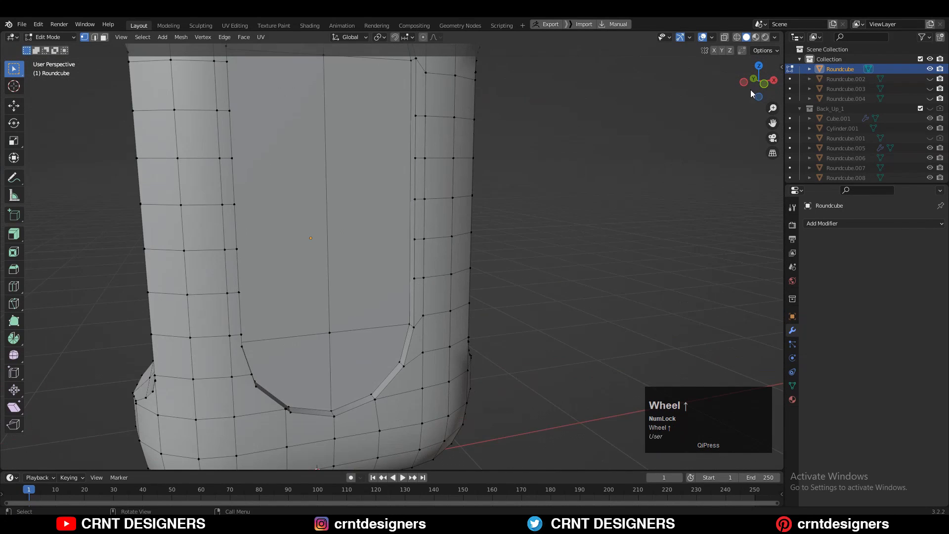
Step: Knife a horizontal cut across the slot floor between the matching vertices of its two side walls
{"action": "left_click", "coordinate": [755, 89]}
{"action": "middle_click_drag", "start_coordinate": [393, 246], "coordinate": [439, 188], "text": "shift"}
{"action": "scroll", "coordinate": [440, 187], "scroll_direction": "up", "scroll_amount": 4}
{"action": "key", "text": "k"}
{"action": "left_click", "coordinate": [590, 217]}
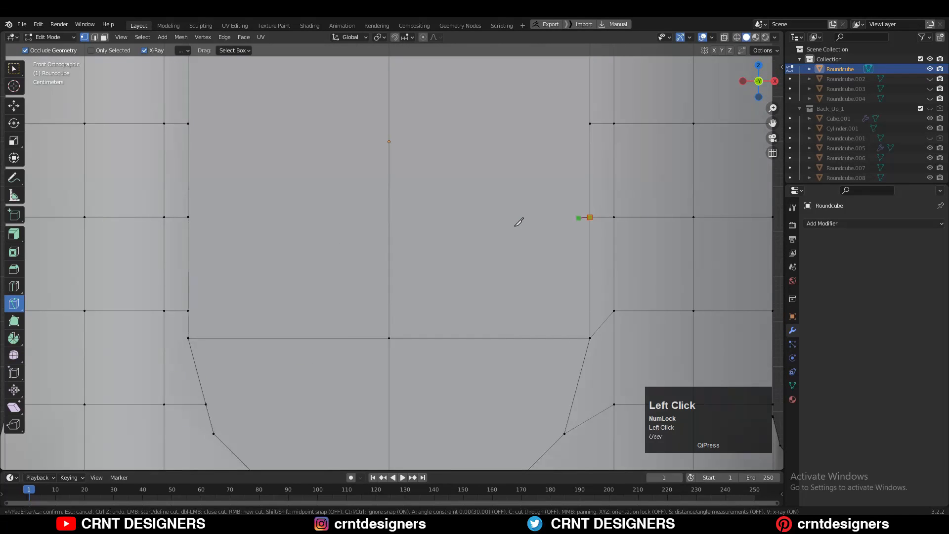
{"action": "left_click", "coordinate": [188, 217]}
{"action": "key", "text": "Return"}
Step: Knife further horizontal cuts across the slot floor to join the remaining side-wall vertices
{"action": "middle_click_drag", "start_coordinate": [508, 174], "coordinate": [500, 263], "text": "shift"}
{"action": "key", "text": "k"}
{"action": "left_click", "coordinate": [582, 212]}
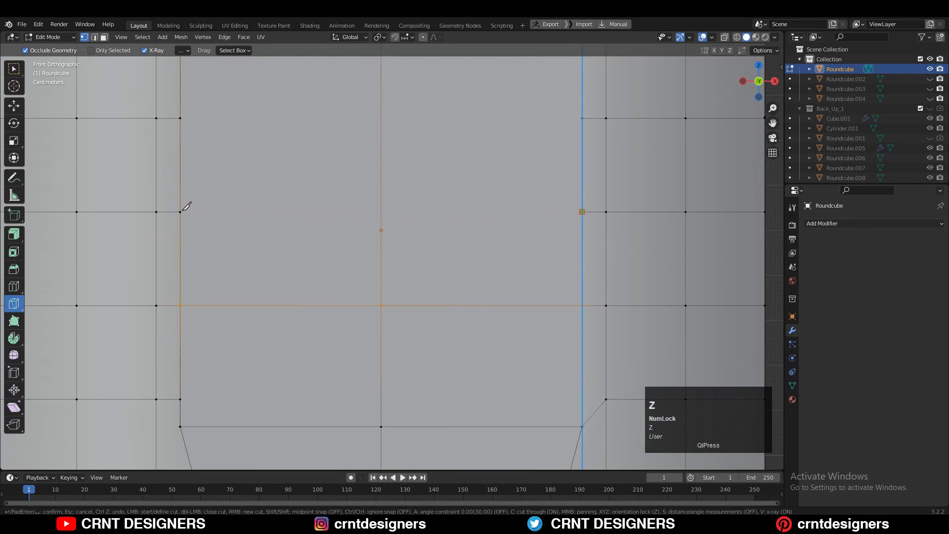
{"action": "left_click", "coordinate": [365, 105], "text": "shift"}
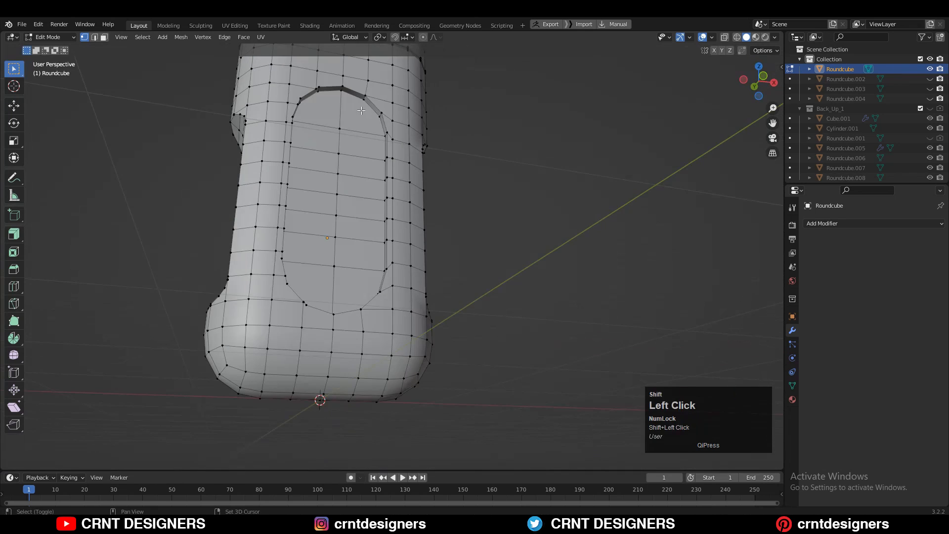
{"action": "right_click", "coordinate": [365, 103]}
{"action": "left_click", "coordinate": [364, 103]}
{"action": "left_click", "coordinate": [493, 142]}
Step: Symmetrize the whole body mesh from +X to -X
{"action": "middle_click_drag", "start_coordinate": [455, 213], "coordinate": [486, 198]}
{"action": "scroll", "coordinate": [486, 198], "scroll_direction": "down", "scroll_amount": 2}
{"action": "scroll", "coordinate": [486, 255], "scroll_direction": "up", "scroll_amount": 3}
{"action": "mouse_move", "coordinate": [435, 242]}
{"action": "middle_mouse_down"}
{"action": "mouse_move", "coordinate": [486, 255]}
{"action": "mouse_move", "coordinate": [445, 247]}
{"action": "middle_mouse_up"}
{"action": "key", "text": "a"}
{"action": "left_click", "coordinate": [181, 37]}
{"action": "left_click", "coordinate": [228, 191]}
{"action": "left_click", "coordinate": [152, 447]}
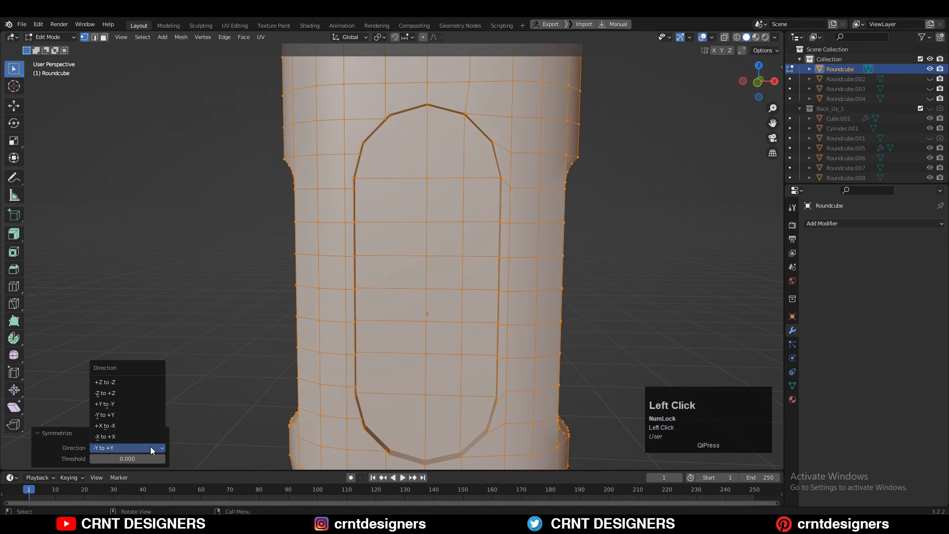
{"action": "left_click", "coordinate": [149, 425]}
{"action": "left_click", "coordinate": [626, 224]}
Step: Merge the stray vertices near the upper arch of the side recess into a single rim vertex
{"action": "scroll", "coordinate": [623, 223], "scroll_direction": "down", "scroll_amount": 3}
{"action": "middle_click_drag", "start_coordinate": [593, 197], "coordinate": [494, 168]}
{"action": "middle_click_drag", "start_coordinate": [495, 168], "coordinate": [395, 198], "text": "shift"}
{"action": "scroll", "coordinate": [445, 195], "scroll_direction": "up", "scroll_amount": 4}
{"action": "middle_click_drag", "start_coordinate": [395, 197], "coordinate": [418, 239], "text": "shift"}
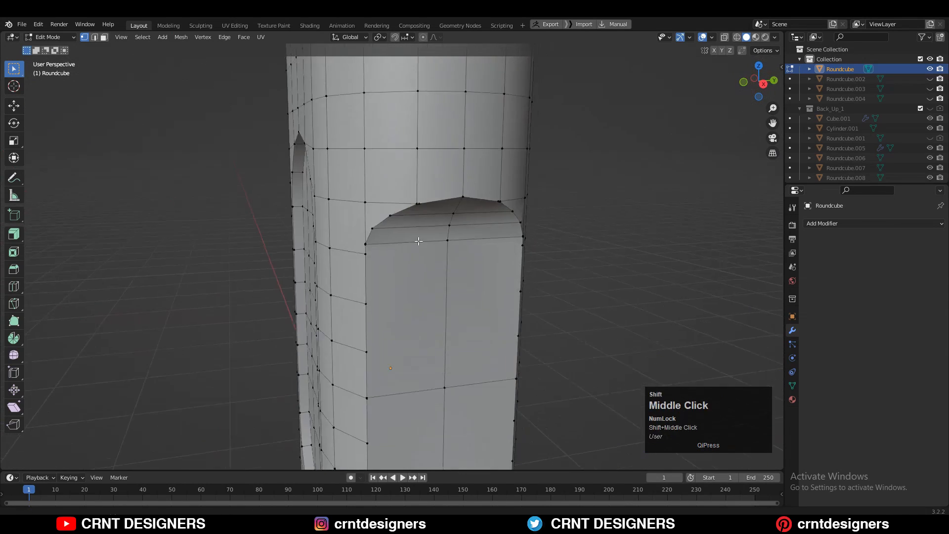
{"action": "scroll", "coordinate": [417, 239], "scroll_direction": "up", "scroll_amount": 4}
{"action": "mouse_move", "coordinate": [519, 237]}
{"action": "middle_mouse_down"}
{"action": "mouse_move", "coordinate": [496, 246]}
{"action": "mouse_move", "coordinate": [502, 237]}
{"action": "middle_mouse_up"}
{"action": "left_click", "coordinate": [358, 167], "text": "shift"}
{"action": "left_click_drag", "start_coordinate": [358, 168], "coordinate": [390, 192], "text": "shift"}
{"action": "scroll", "coordinate": [390, 193], "scroll_direction": "up", "scroll_amount": 4}
{"action": "middle_click_drag", "start_coordinate": [390, 192], "coordinate": [425, 149], "text": "shift"}
{"action": "left_click", "coordinate": [436, 247]}
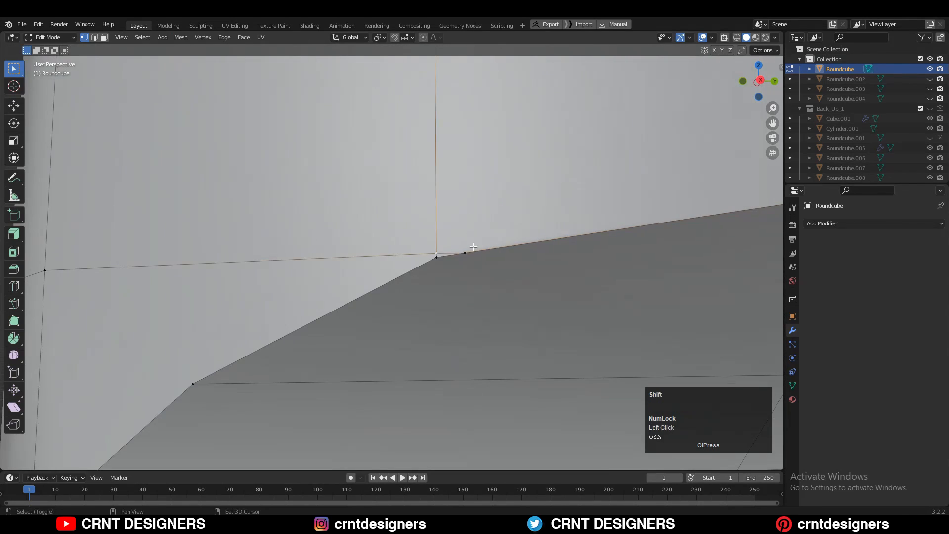
{"action": "left_click", "coordinate": [448, 303]}
Step: Merge the loop vertex on the side recess's edge into the corner where its arch begins
{"action": "scroll", "coordinate": [447, 303], "scroll_direction": "down", "scroll_amount": 3}
{"action": "middle_click_drag", "start_coordinate": [448, 303], "coordinate": [491, 214]}
{"action": "scroll", "coordinate": [603, 300], "scroll_direction": "up", "scroll_amount": 4}
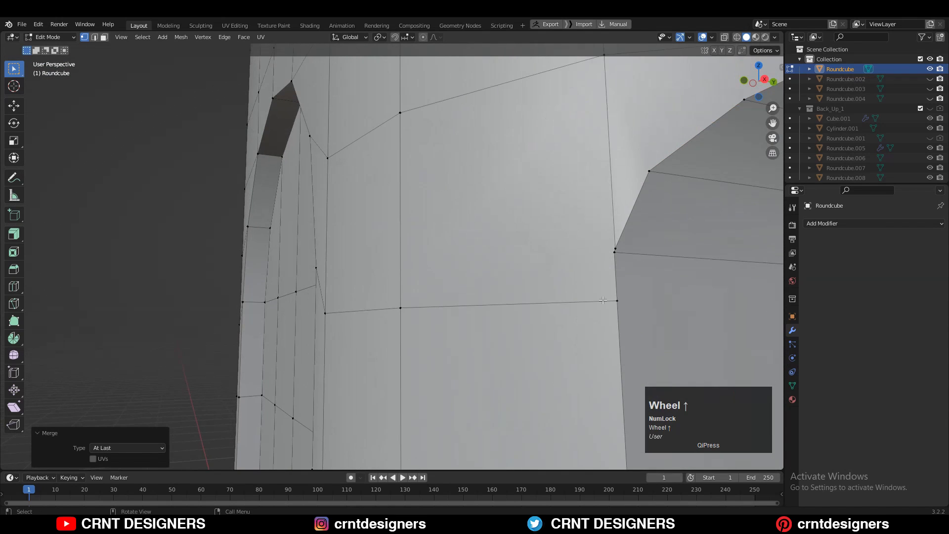
{"action": "key", "text": "comma"}
{"action": "left_click", "coordinate": [610, 260]}
{"action": "scroll", "coordinate": [584, 239], "scroll_direction": "down", "scroll_amount": 5}
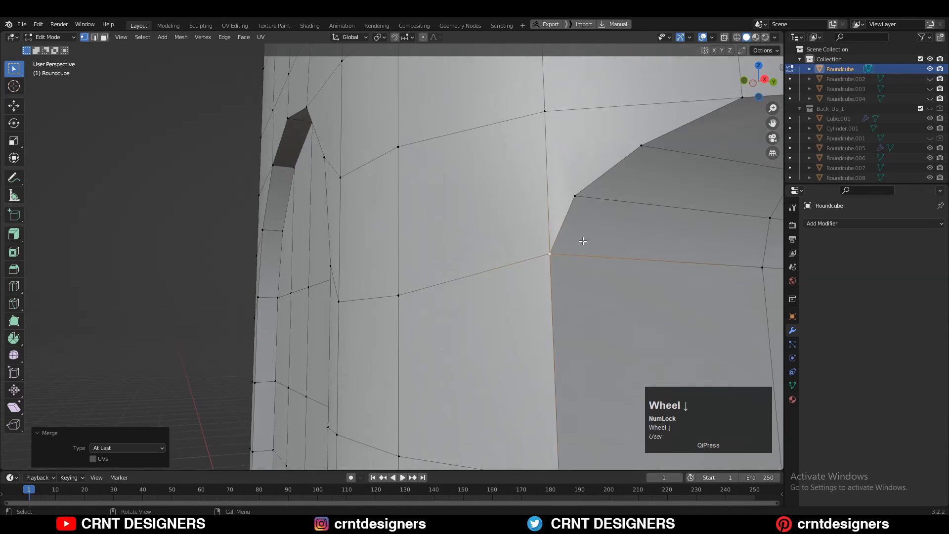
Step: Dissolve the extra cross edges on the side recess's curved upper face
{"action": "middle_click_drag", "start_coordinate": [585, 239], "coordinate": [624, 252]}
{"action": "key", "text": "2"}
{"action": "left_click", "coordinate": [563, 229]}
{"action": "left_click", "coordinate": [577, 213], "text": "shift"}
{"action": "left_click", "coordinate": [595, 237]}
{"action": "left_click", "coordinate": [598, 220], "text": "shift"}
{"action": "key", "text": "ctrl+x"}
{"action": "scroll", "coordinate": [625, 252], "scroll_direction": "down", "scroll_amount": 2}
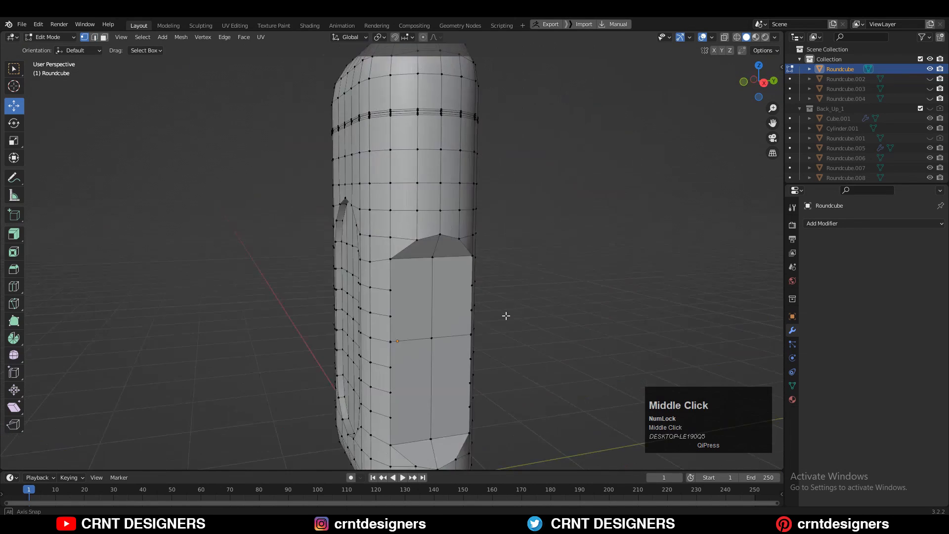
Step: Connect the side recess's edge vertices with horizontal cuts across its floor
{"action": "scroll", "coordinate": [462, 257], "scroll_direction": "up", "scroll_amount": 3}
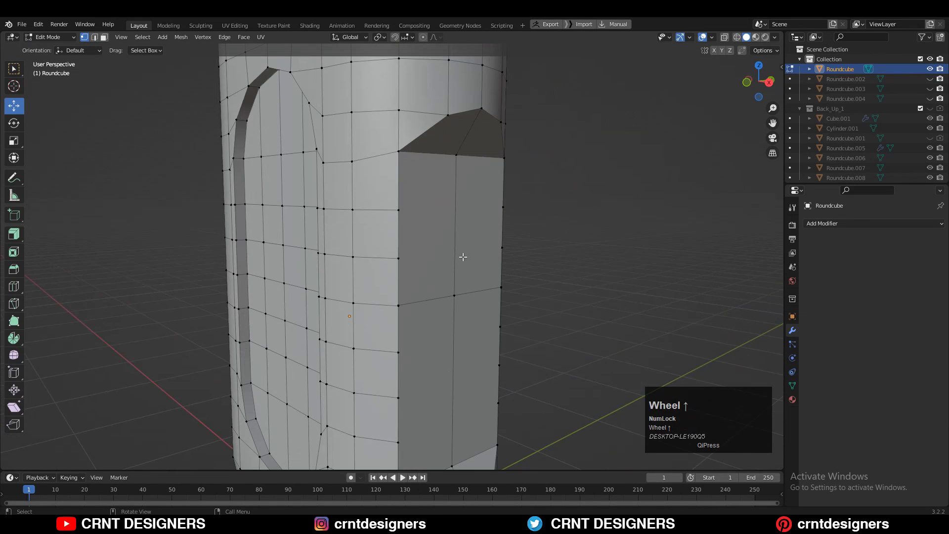
{"action": "right_click", "coordinate": [479, 227]}
{"action": "mouse_move", "coordinate": [484, 219]}
{"action": "left_mouse_down"}
{"action": "mouse_move", "coordinate": [479, 227]}
{"action": "mouse_move", "coordinate": [520, 266]}
{"action": "left_mouse_up"}
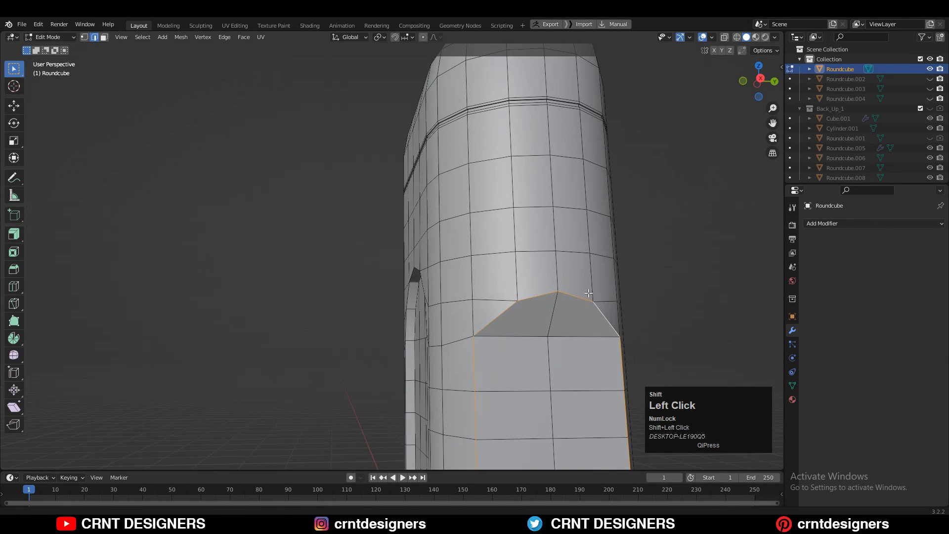
Step: Bevel the side recess's outline edges with a 0.03 m width, two segments and a shape of 1.000
{"action": "middle_click_drag", "start_coordinate": [588, 293], "coordinate": [566, 201]}
{"action": "scroll", "coordinate": [566, 201], "scroll_direction": "up", "scroll_amount": 3}
{"action": "key", "text": "ctrl+b"}
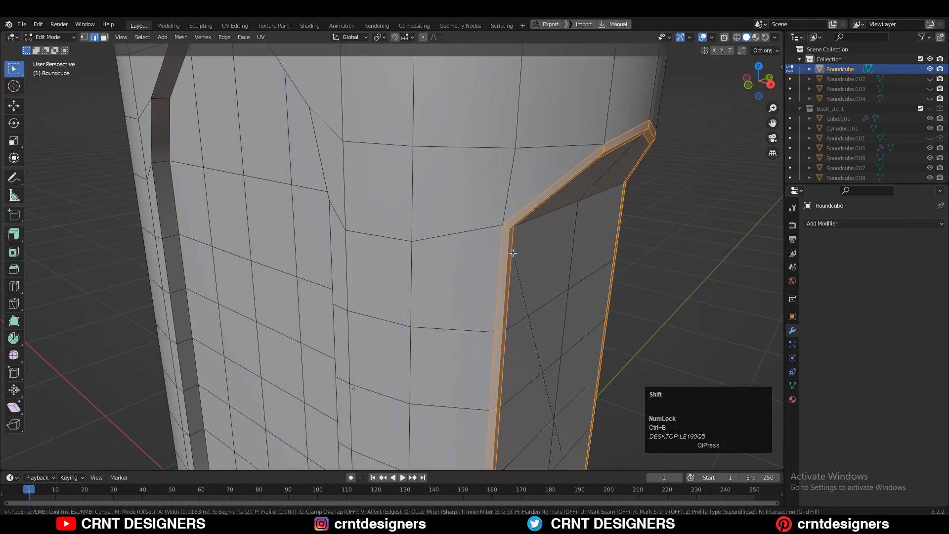
{"action": "left_click", "coordinate": [220, 278]}
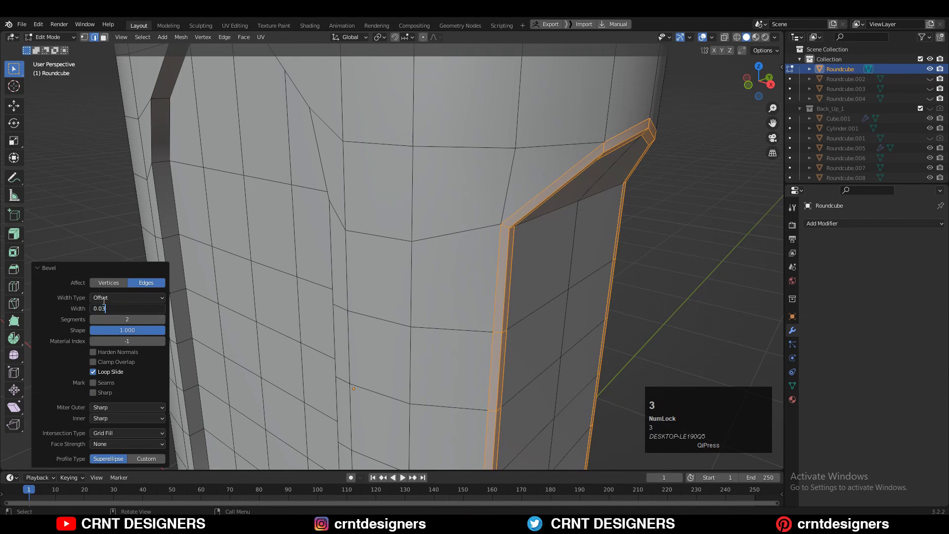
{"action": "key", "text": "Return"}
Step: Bevel the front slot's outer rim edge loop to add support edges
{"action": "scroll", "coordinate": [460, 227], "scroll_direction": "down", "scroll_amount": 5}
{"action": "middle_click_drag", "start_coordinate": [459, 227], "coordinate": [526, 203]}
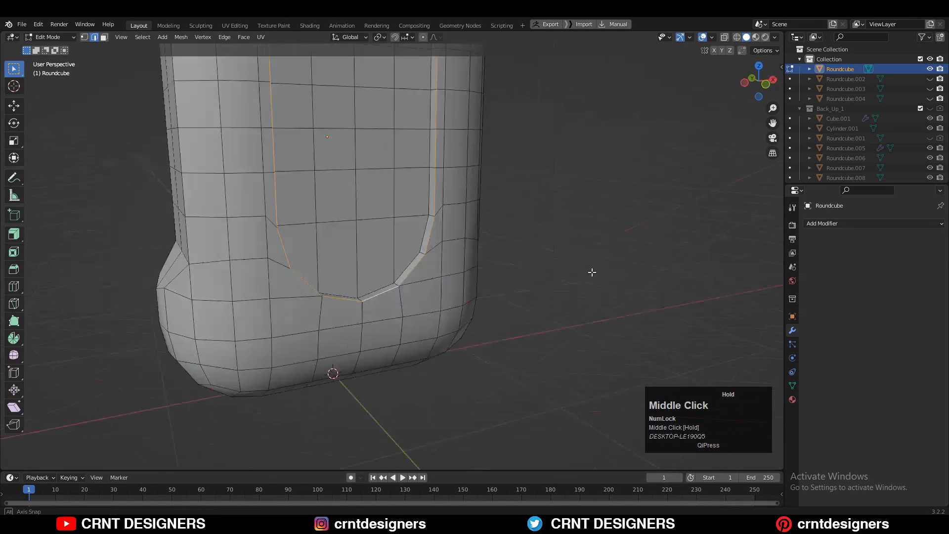
{"action": "middle_click_drag", "start_coordinate": [591, 271], "coordinate": [569, 251], "text": "shift"}
{"action": "scroll", "coordinate": [490, 227], "scroll_direction": "up", "scroll_amount": 3}
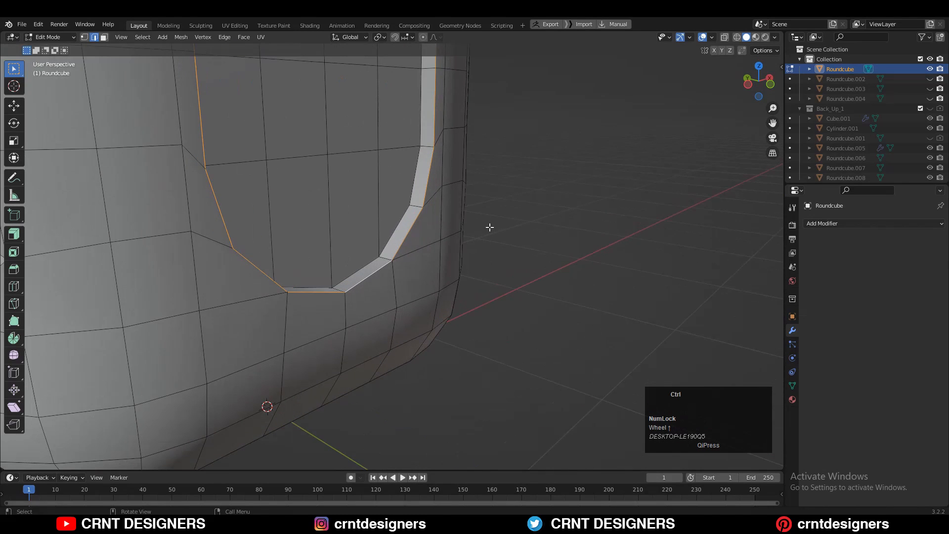
{"action": "left_click", "coordinate": [468, 206]}
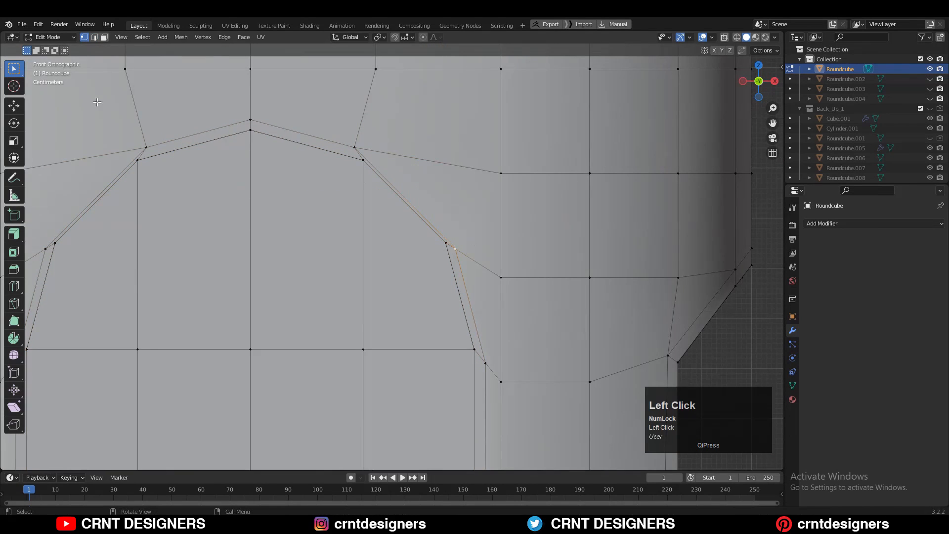
Step: Move the outer support-loop vertices around the front slot's upper arch so they follow the inner rim evenly
{"action": "left_click_drag", "start_coordinate": [456, 224], "coordinate": [453, 232]}
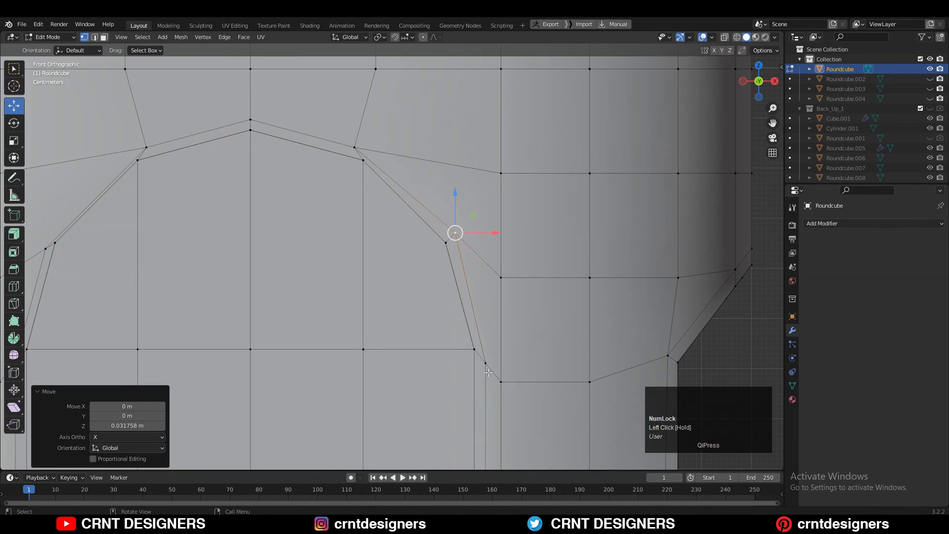
{"action": "left_click", "coordinate": [485, 363]}
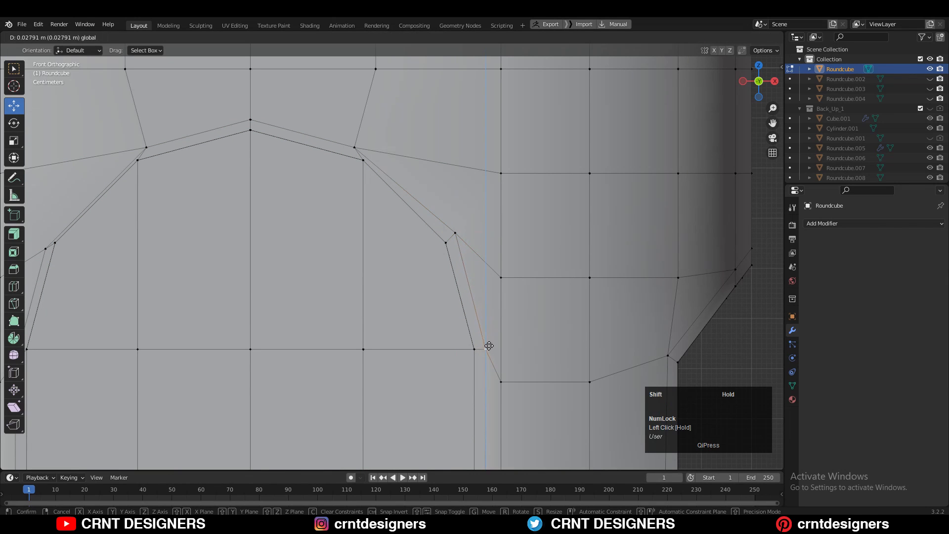
{"action": "left_click_drag", "start_coordinate": [489, 345], "coordinate": [484, 348]}
{"action": "left_click", "coordinate": [364, 148]}
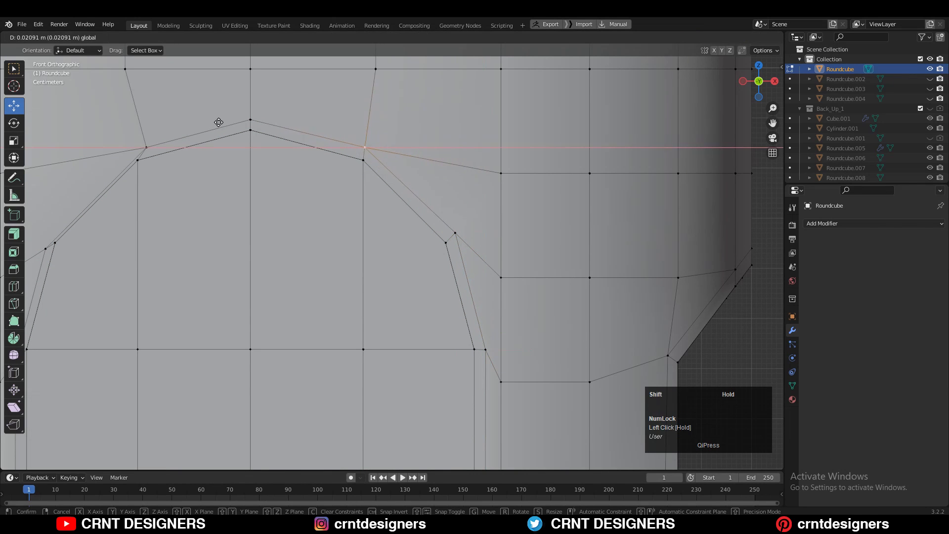
{"action": "left_click_drag", "start_coordinate": [249, 137], "coordinate": [249, 137]}
{"action": "scroll", "coordinate": [371, 165], "scroll_direction": "down", "scroll_amount": 7}
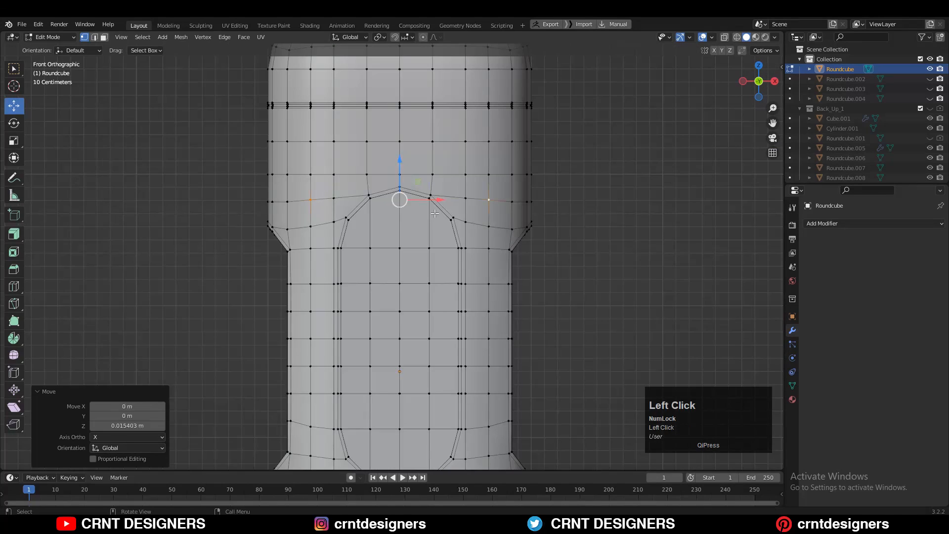
{"action": "left_click", "coordinate": [465, 221]}
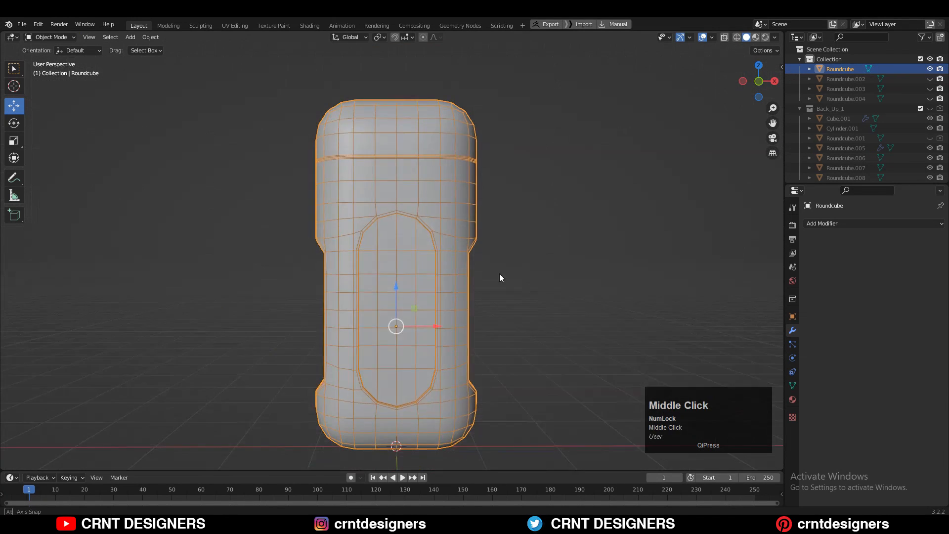
Step: Inset the front slot's floor faces with a thickness of about 0.034 m
{"action": "middle_click_drag", "start_coordinate": [499, 274], "coordinate": [392, 191]}
{"action": "scroll", "coordinate": [452, 257], "scroll_direction": "up", "scroll_amount": 4}
{"action": "left_click", "coordinate": [381, 223], "text": "ctrl+shift"}
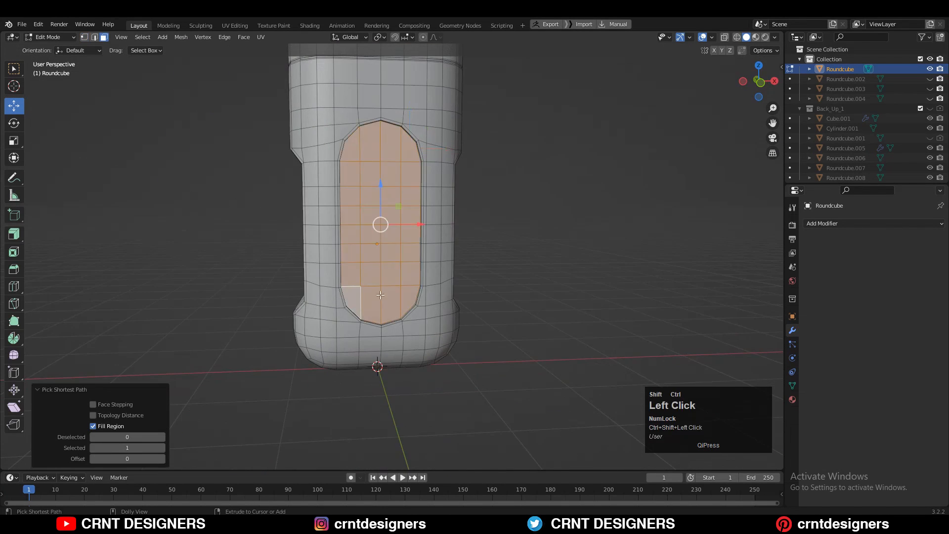
{"action": "key", "text": "i"}
{"action": "left_click", "coordinate": [504, 285]}
{"action": "scroll", "coordinate": [492, 274], "scroll_direction": "down", "scroll_amount": 4}
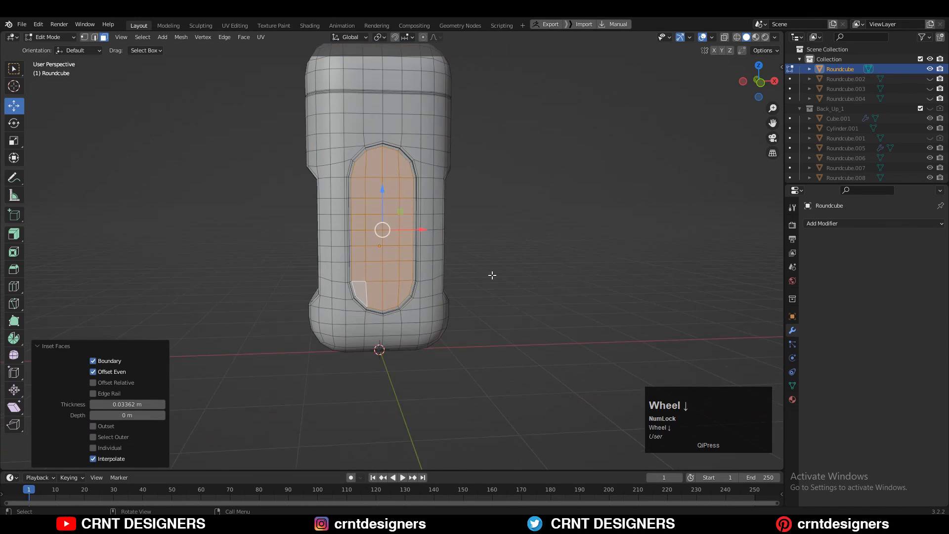
Step: Symmetrize the whole body mesh in the -Y to +Y direction
{"action": "key", "text": "Tab"}
{"action": "middle_click_drag", "start_coordinate": [514, 272], "coordinate": [371, 255]}
{"action": "key", "text": "Tab"}
{"action": "key", "text": "a"}
{"action": "middle_click_drag", "start_coordinate": [489, 224], "coordinate": [493, 253], "text": "shift"}
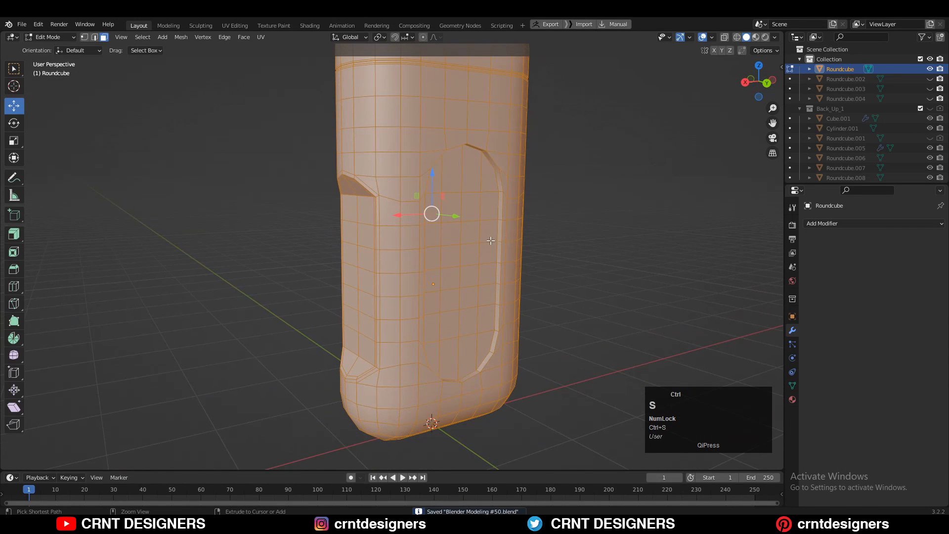
{"action": "left_click", "coordinate": [181, 38]}
{"action": "left_click", "coordinate": [210, 189]}
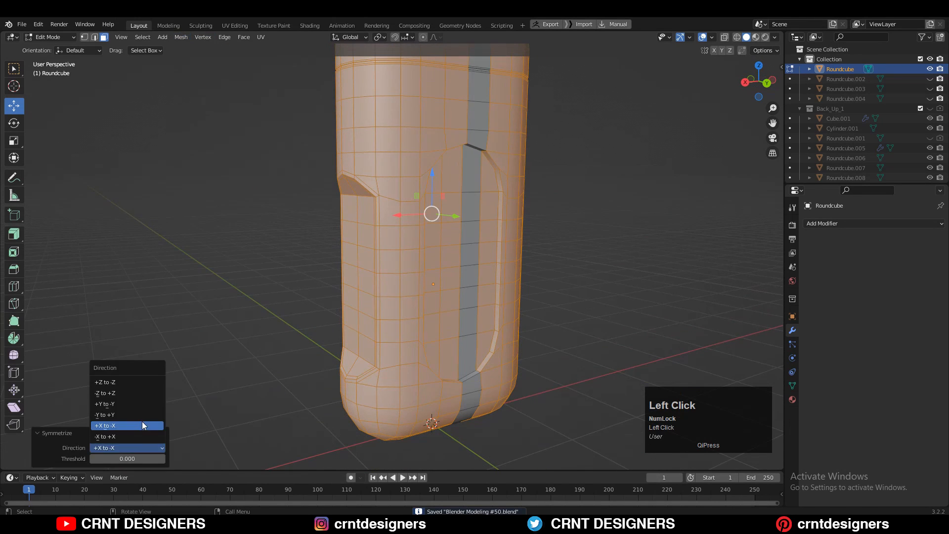
{"action": "left_click", "coordinate": [132, 415]}
{"action": "left_click", "coordinate": [269, 206]}
{"action": "middle_click_drag", "start_coordinate": [388, 207], "coordinate": [584, 199]}
{"action": "middle_click_drag", "start_coordinate": [584, 199], "coordinate": [536, 195]}
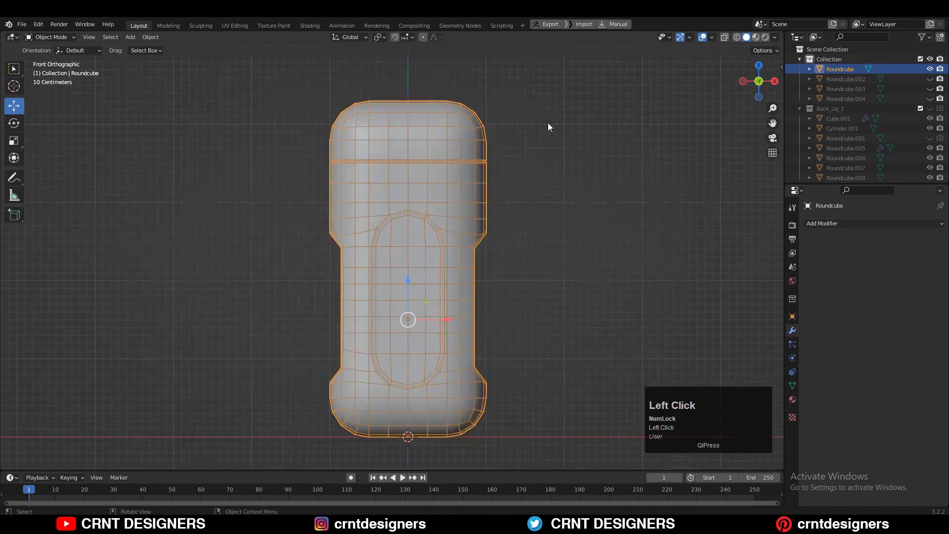
Step: Unhide the three capsule objects Roundcube.002, Roundcube.003 and Roundcube.004
{"action": "middle_click_drag", "start_coordinate": [549, 124], "coordinate": [580, 162]}
{"action": "left_click_drag", "start_coordinate": [929, 80], "coordinate": [929, 99]}
{"action": "middle_click_drag", "start_coordinate": [440, 126], "coordinate": [554, 136]}
Step: Add a Catmull-Clark Subdivision Surface modifier with viewport level 1 to the body
{"action": "left_click", "coordinate": [441, 97]}
{"action": "left_click", "coordinate": [477, 126]}
{"action": "left_click", "coordinate": [840, 224]}
{"action": "left_click", "coordinate": [760, 403]}
{"action": "mouse_move", "coordinate": [647, 197]}
{"action": "middle_mouse_down"}
{"action": "mouse_move", "coordinate": [592, 188]}
{"action": "mouse_move", "coordinate": [635, 188]}
{"action": "middle_mouse_up"}
{"action": "scroll", "coordinate": [566, 182], "scroll_direction": "up", "scroll_amount": 1}
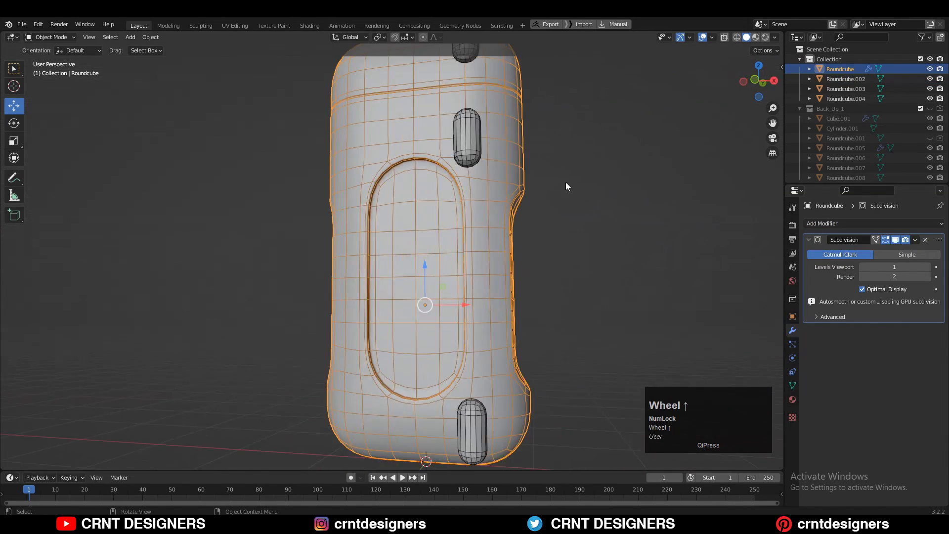
Step: Turn off Auto Smooth for the body and apply its Subdivision modifier
{"action": "left_click", "coordinate": [702, 37]}
{"action": "middle_click_drag", "start_coordinate": [565, 182], "coordinate": [474, 187]}
{"action": "left_click", "coordinate": [793, 386]}
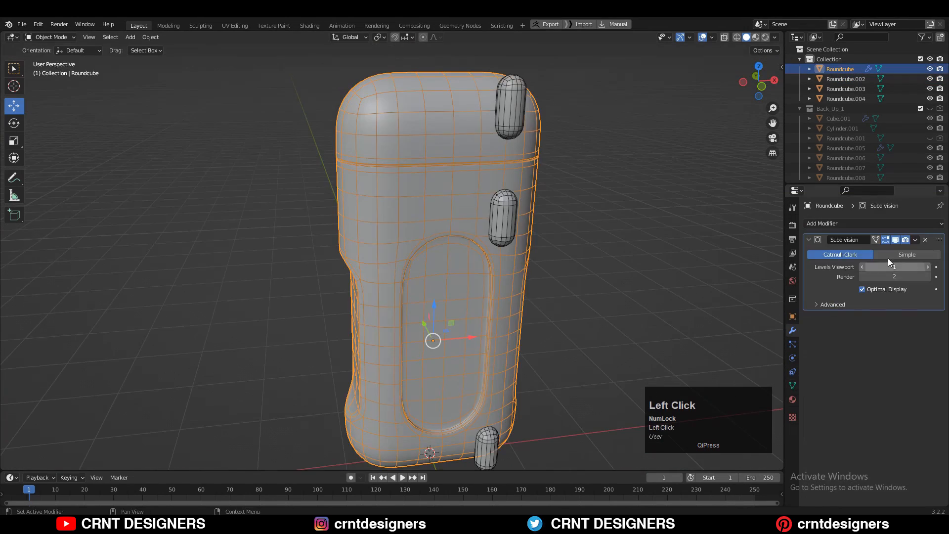
{"action": "left_click", "coordinate": [887, 258]}
{"action": "middle_click_drag", "start_coordinate": [576, 208], "coordinate": [541, 210]}
Step: Subtract the three capsules from the body with a Boolean difference and inspect the cut shape
{"action": "left_click", "coordinate": [414, 270]}
{"action": "left_click", "coordinate": [418, 186], "text": "shift"}
{"action": "left_click", "coordinate": [411, 416], "text": "shift"}
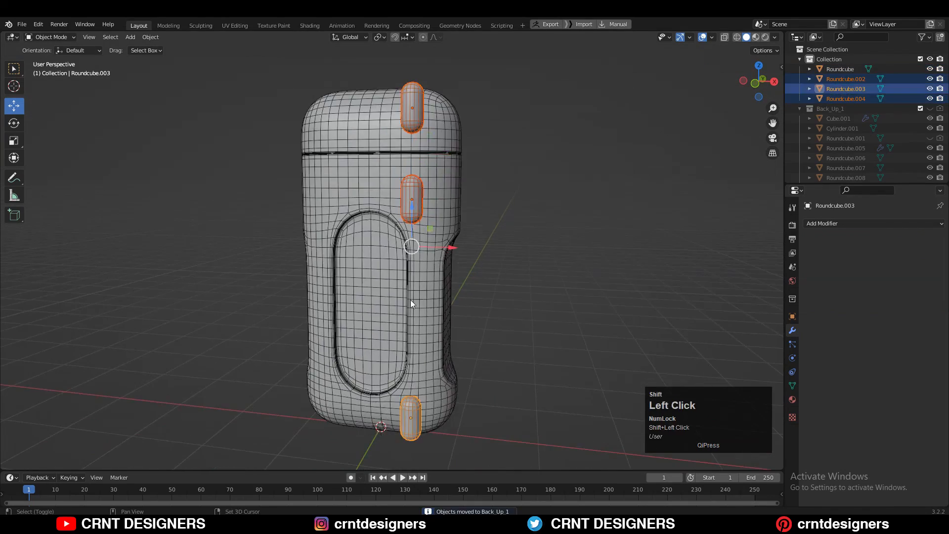
{"action": "left_click", "coordinate": [413, 291], "text": "shift"}
{"action": "key", "text": "x"}
{"action": "left_click", "coordinate": [632, 254]}
{"action": "middle_click_drag", "start_coordinate": [613, 247], "coordinate": [588, 266]}
{"action": "left_click", "coordinate": [702, 37]}
{"action": "middle_click_drag", "start_coordinate": [665, 109], "coordinate": [485, 115]}
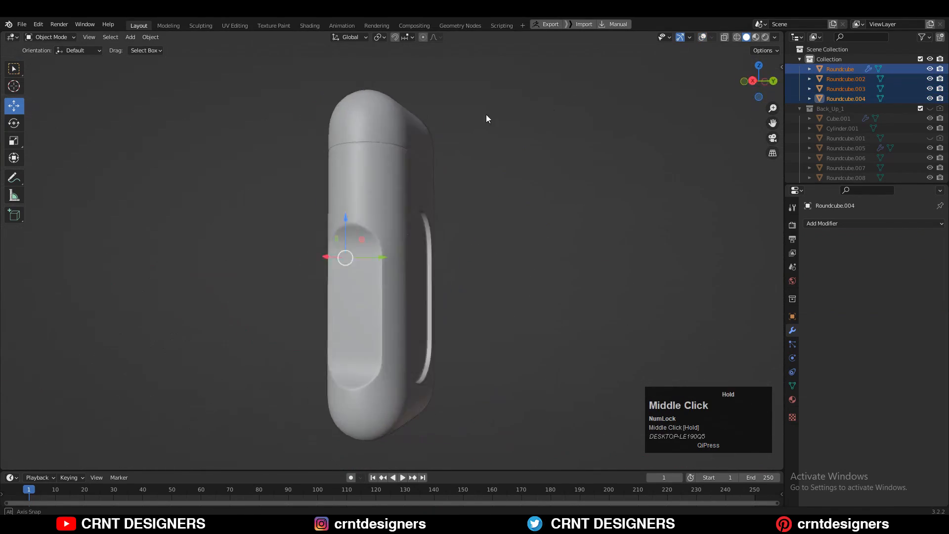
{"action": "left_click", "coordinate": [702, 38]}
Step: Move the capsule cutters Roundcube.003 and Roundcube.004 about 0.053 m along Y, deeper into the body
{"action": "key", "text": "KP_3"}
{"action": "left_click", "coordinate": [346, 123]}
{"action": "left_click", "coordinate": [349, 316], "text": "shift"}
{"action": "middle_click_drag", "start_coordinate": [376, 55], "coordinate": [389, 88], "text": "shift"}
{"action": "scroll", "coordinate": [484, 309], "scroll_direction": "up", "scroll_amount": 5}
{"action": "key", "text": "g"}
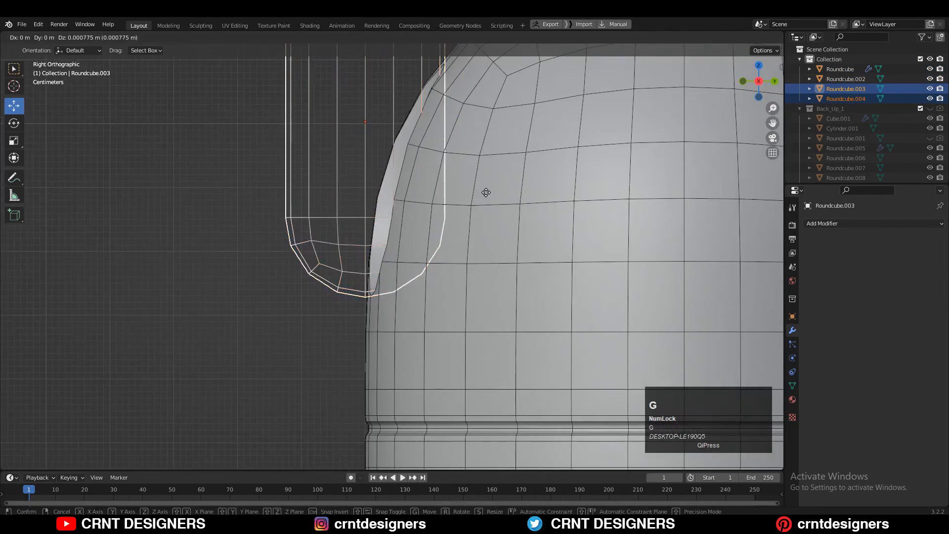
{"action": "left_click", "coordinate": [520, 192]}
{"action": "middle_click_drag", "start_coordinate": [520, 193], "coordinate": [544, 208]}
{"action": "left_click", "coordinate": [702, 37]}
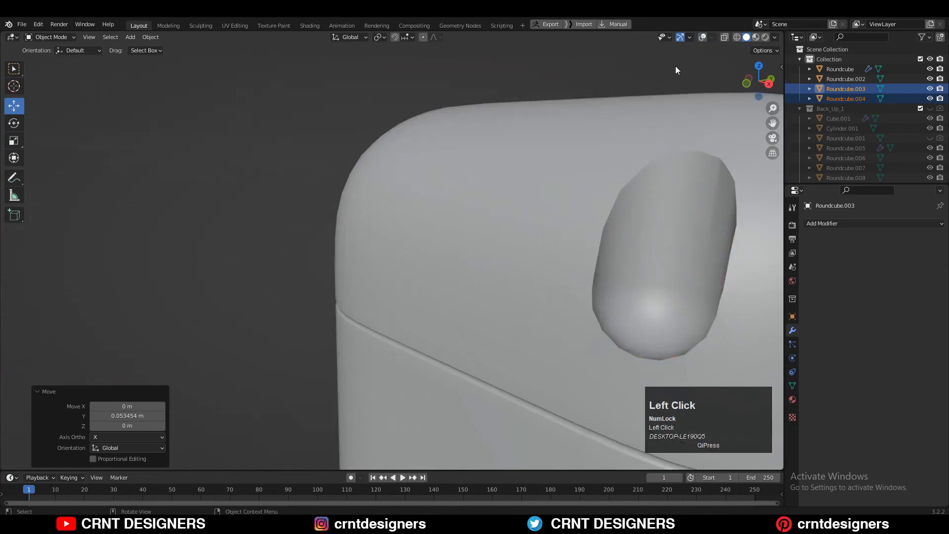
{"action": "left_click", "coordinate": [702, 37]}
Step: Apply the capsule Boolean modifiers on the body
{"action": "left_click", "coordinate": [410, 291]}
{"action": "left_click", "coordinate": [914, 241]}
{"action": "left_click", "coordinate": [912, 251]}
{"action": "left_click", "coordinate": [914, 240]}
{"action": "left_click", "coordinate": [913, 251]}
Step: Remove the three capsule cutter objects from the main collection
{"action": "middle_click_drag", "start_coordinate": [499, 133], "coordinate": [377, 132]}
{"action": "left_click", "coordinate": [385, 133]}
{"action": "left_click", "coordinate": [385, 228], "text": "shift"}
{"action": "middle_click_drag", "start_coordinate": [383, 449], "coordinate": [393, 367], "text": "shift"}
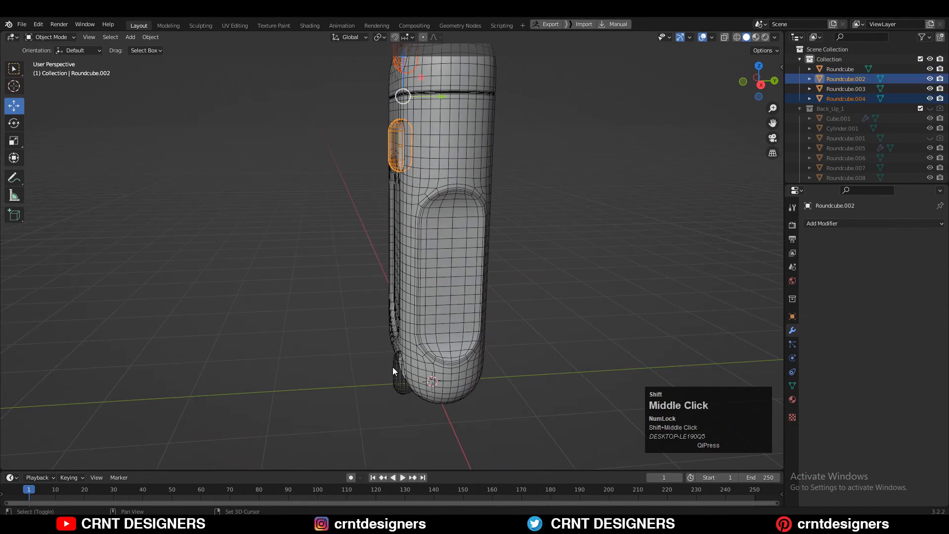
{"action": "left_click", "coordinate": [589, 230]}
Step: Add vertical loop cuts across the groove between the upper and middle capsule recesses
{"action": "middle_click_drag", "start_coordinate": [558, 197], "coordinate": [622, 182]}
{"action": "scroll", "coordinate": [445, 158], "scroll_direction": "up", "scroll_amount": 5}
{"action": "left_click", "coordinate": [445, 208]}
{"action": "middle_click_drag", "start_coordinate": [445, 208], "coordinate": [459, 257], "text": "shift"}
{"action": "middle_click_drag", "start_coordinate": [460, 222], "coordinate": [533, 218], "text": "alt"}
{"action": "scroll", "coordinate": [539, 218], "scroll_direction": "up", "scroll_amount": 4}
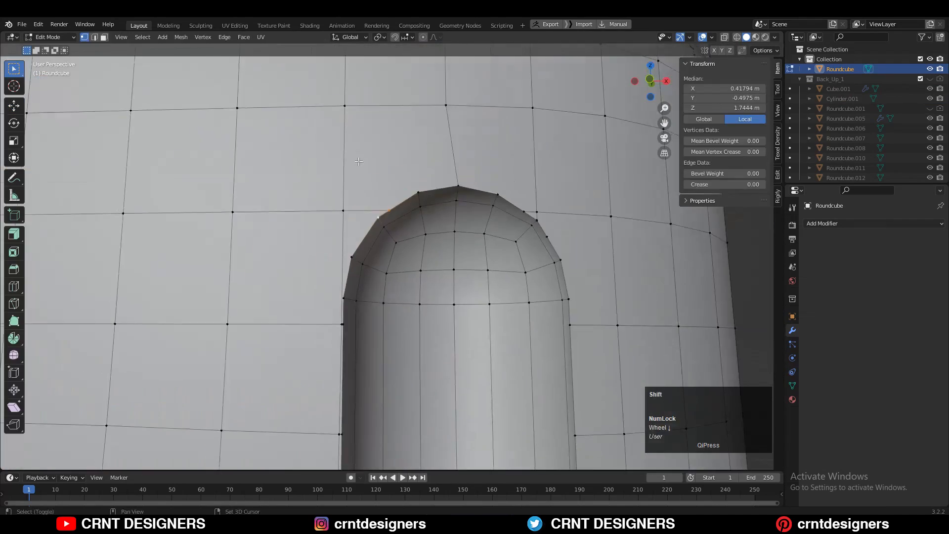
{"action": "middle_click_drag", "start_coordinate": [359, 162], "coordinate": [347, 213], "text": "shift"}
{"action": "left_click", "coordinate": [374, 262]}
{"action": "key", "text": "ctrl+r"}
{"action": "left_click", "coordinate": [378, 158]}
{"action": "scroll", "coordinate": [383, 193], "scroll_direction": "down", "scroll_amount": 6}
{"action": "key", "text": "ctrl+r"}
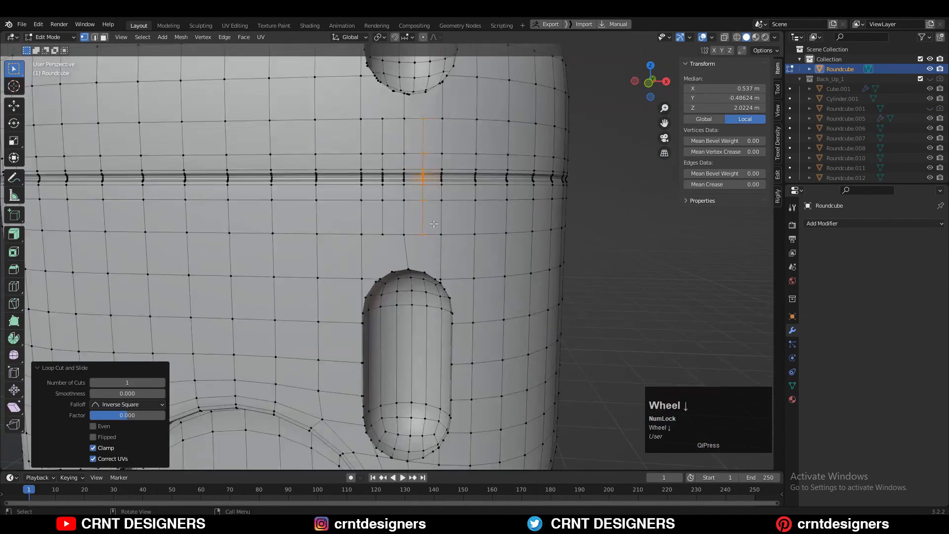
Step: Connect the new loop cuts' ends to the upper rim vertices of the middle capsule recess
{"action": "left_click", "coordinate": [437, 284]}
{"action": "left_click", "coordinate": [441, 341], "text": "shift"}
{"action": "key", "text": "j"}
Step: Merge the two close rim vertices on the inner side of the middle recess's upper arch at the last one
{"action": "middle_click_drag", "start_coordinate": [404, 297], "coordinate": [407, 242]}
{"action": "scroll", "coordinate": [385, 232], "scroll_direction": "up", "scroll_amount": 4}
{"action": "left_click", "coordinate": [329, 216]}
{"action": "left_click", "coordinate": [314, 224], "text": "shift"}
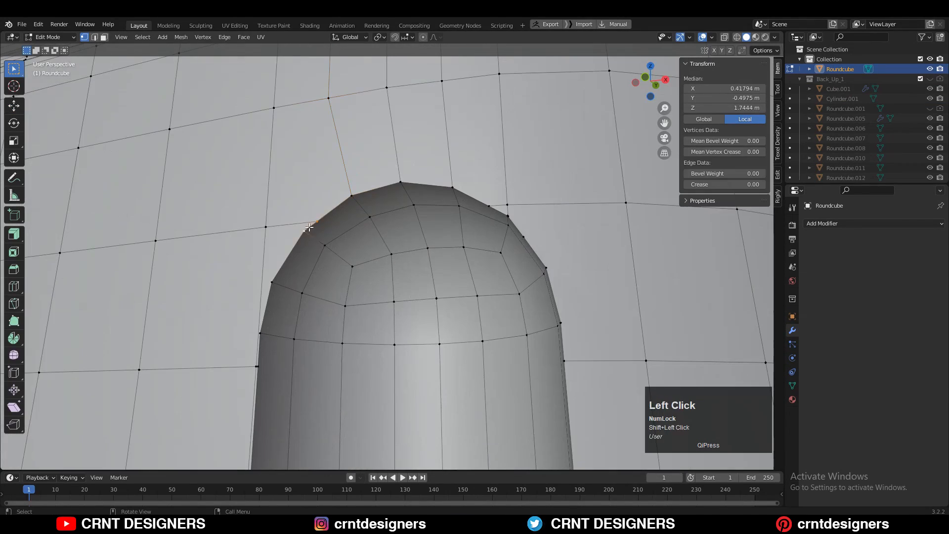
{"action": "key", "text": "m"}
{"action": "key", "text": "l"}
Step: Merge the extra vertices on the outer side of the middle recess's arch into the rim vertex at last
{"action": "middle_click_drag", "start_coordinate": [316, 228], "coordinate": [425, 267]}
{"action": "scroll", "coordinate": [496, 281], "scroll_direction": "up", "scroll_amount": 2}
{"action": "scroll", "coordinate": [496, 281], "scroll_direction": "up", "scroll_amount": 5}
{"action": "left_click", "coordinate": [534, 259]}
{"action": "middle_click_drag", "start_coordinate": [571, 283], "coordinate": [533, 277]}
{"action": "middle_click_drag", "start_coordinate": [533, 277], "coordinate": [432, 282], "text": "shift"}
{"action": "scroll", "coordinate": [432, 281], "scroll_direction": "up", "scroll_amount": 8}
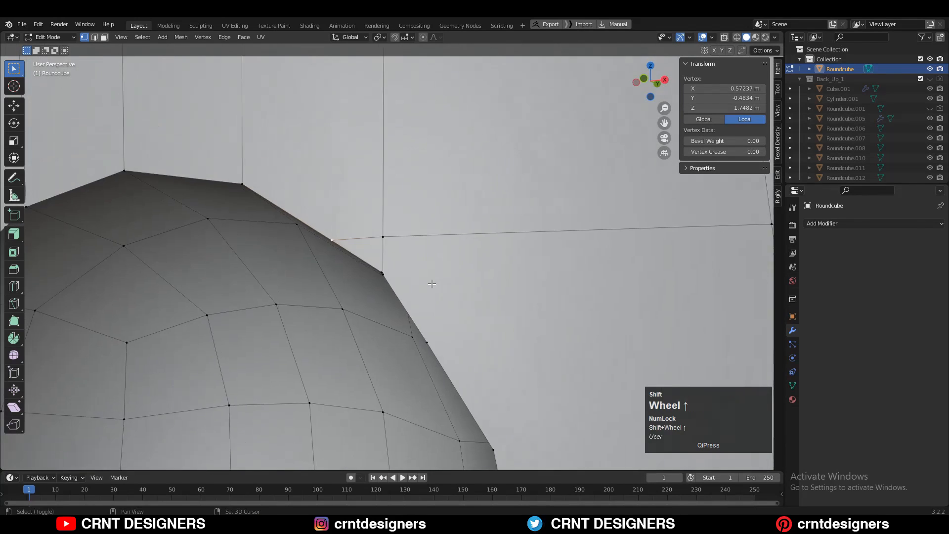
{"action": "left_click", "coordinate": [357, 298], "text": "shift"}
{"action": "key", "text": "m"}
{"action": "key", "text": "l"}
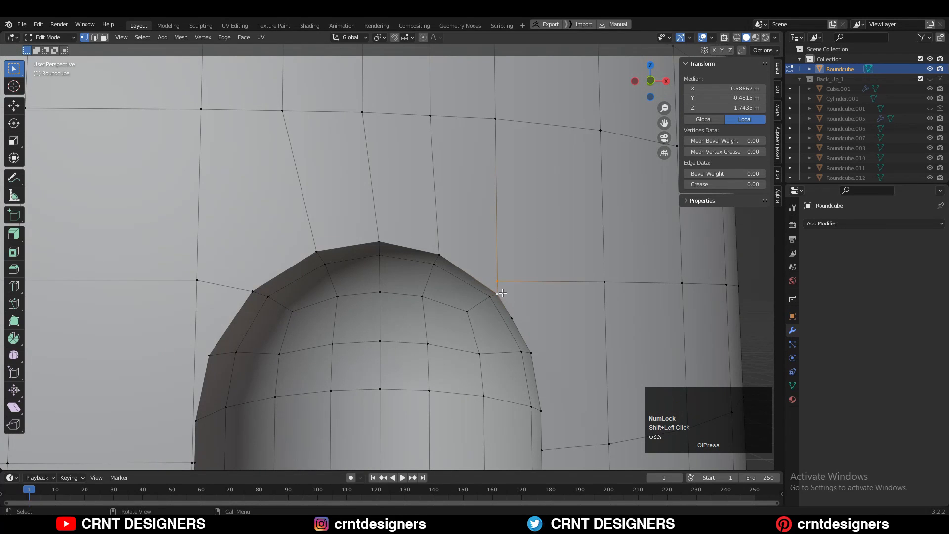
{"action": "key", "text": "ctrl+x"}
Step: Clean up the close rim vertices where the middle recess's straight inner side meets its upper arch
{"action": "scroll", "coordinate": [516, 315], "scroll_direction": "down", "scroll_amount": 2}
{"action": "middle_click_drag", "start_coordinate": [516, 315], "coordinate": [469, 208], "text": "shift"}
{"action": "middle_click_drag", "start_coordinate": [445, 290], "coordinate": [426, 295]}
{"action": "left_click", "coordinate": [200, 299]}
{"action": "scroll", "coordinate": [200, 296], "scroll_direction": "up", "scroll_amount": 3}
{"action": "left_click", "coordinate": [247, 253], "text": "shift"}
{"action": "key", "text": "2"}
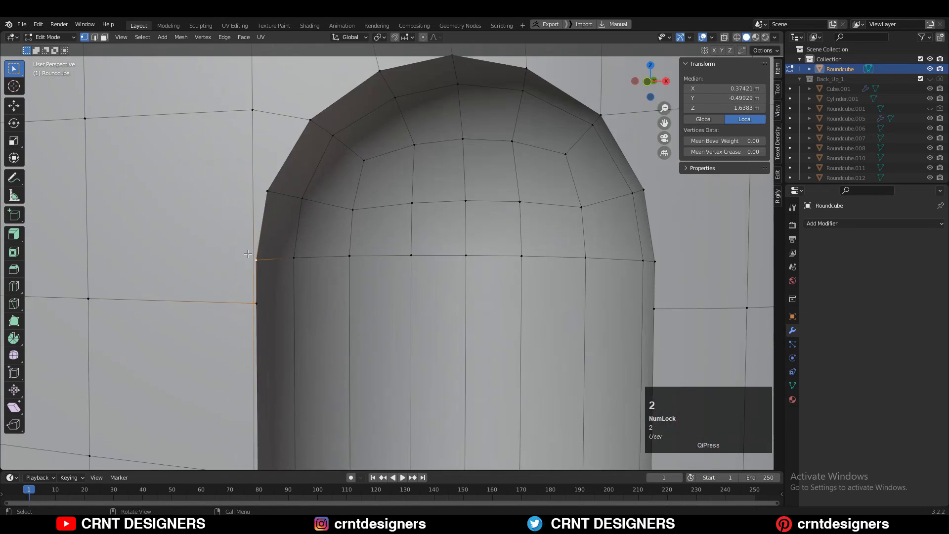
{"action": "key", "text": "1"}
{"action": "left_click", "coordinate": [257, 306]}
{"action": "scroll", "coordinate": [258, 305], "scroll_direction": "down", "scroll_amount": 3}
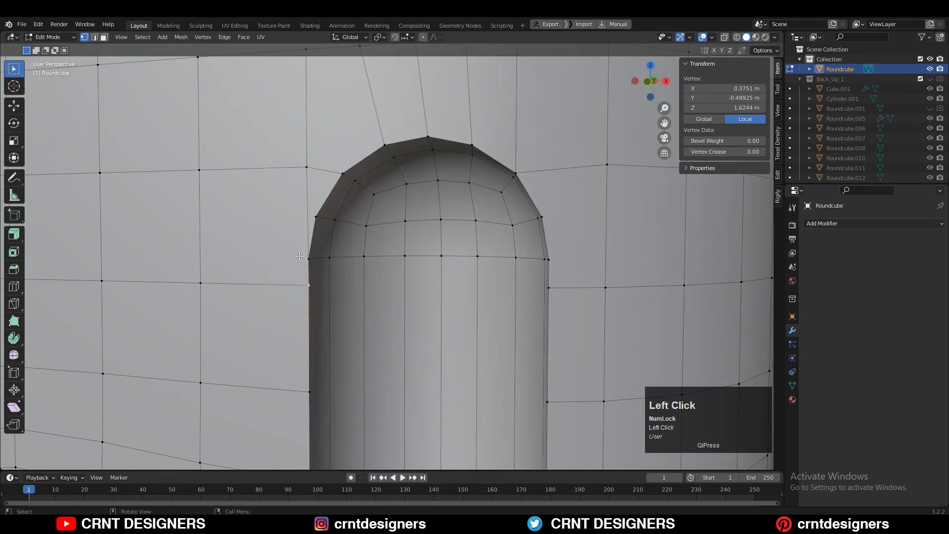
{"action": "left_click", "coordinate": [299, 255]}
{"action": "scroll", "coordinate": [336, 316], "scroll_direction": "down", "scroll_amount": 4}
{"action": "middle_click_drag", "start_coordinate": [365, 380], "coordinate": [346, 292], "text": "shift"}
Step: Bevel the middle capsule recess's rim edge loop to add support edges
{"action": "key", "text": "2"}
{"action": "left_click", "coordinate": [291, 403], "text": "alt"}
{"action": "middle_click_drag", "start_coordinate": [434, 257], "coordinate": [375, 217]}
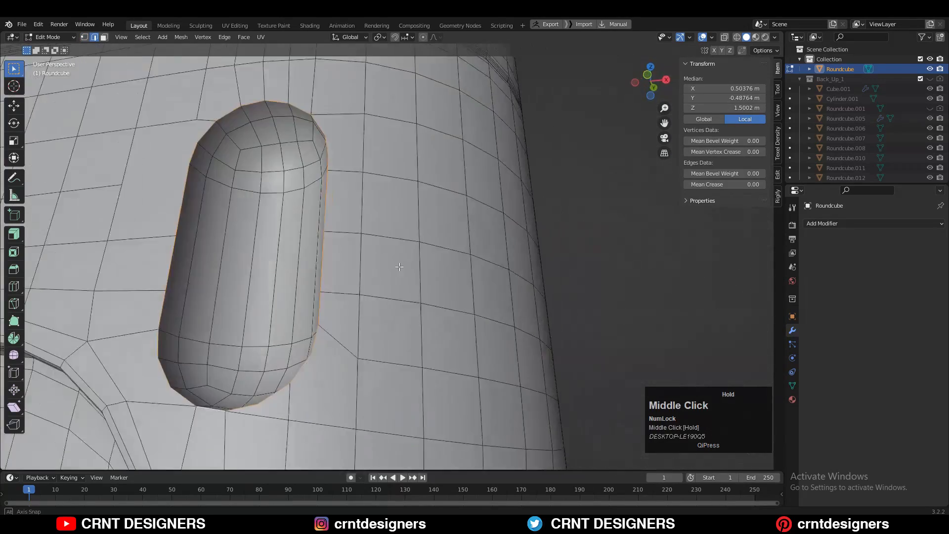
{"action": "scroll", "coordinate": [451, 267], "scroll_direction": "up", "scroll_amount": 3}
{"action": "left_click", "coordinate": [457, 292]}
{"action": "scroll", "coordinate": [452, 277], "scroll_direction": "down", "scroll_amount": 5}
{"action": "middle_click_drag", "start_coordinate": [447, 237], "coordinate": [483, 233]}
{"action": "scroll", "coordinate": [460, 195], "scroll_direction": "up", "scroll_amount": 2}
{"action": "scroll", "coordinate": [460, 194], "scroll_direction": "up", "scroll_amount": 2}
{"action": "left_click", "coordinate": [646, 85]}
Step: Slide vertices above the middle capsule recess along their edges to even out the topology
{"action": "key", "text": "1"}
{"action": "left_click", "coordinate": [353, 145]}
{"action": "middle_click_drag", "start_coordinate": [380, 145], "coordinate": [447, 198], "text": "shift"}
{"action": "scroll", "coordinate": [440, 183], "scroll_direction": "up", "scroll_amount": 2}
{"action": "key", "text": "g"}
{"action": "key", "text": "g"}
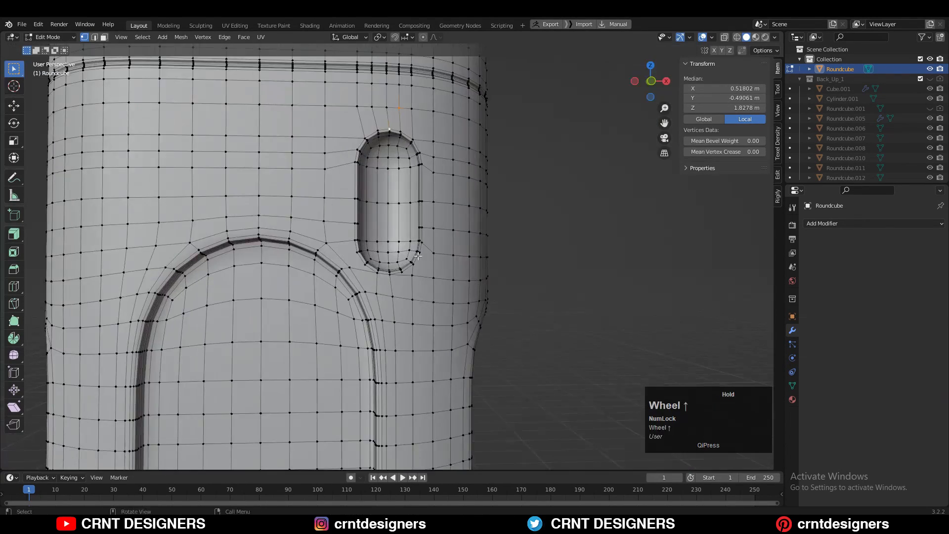
{"action": "middle_click_drag", "start_coordinate": [421, 100], "coordinate": [388, 357], "text": "shift"}
{"action": "left_click", "coordinate": [348, 344]}
{"action": "middle_click_drag", "start_coordinate": [363, 212], "coordinate": [391, 395], "text": "shift"}
{"action": "scroll", "coordinate": [419, 191], "scroll_direction": "up", "scroll_amount": 2}
{"action": "key", "text": "ctrl+z"}
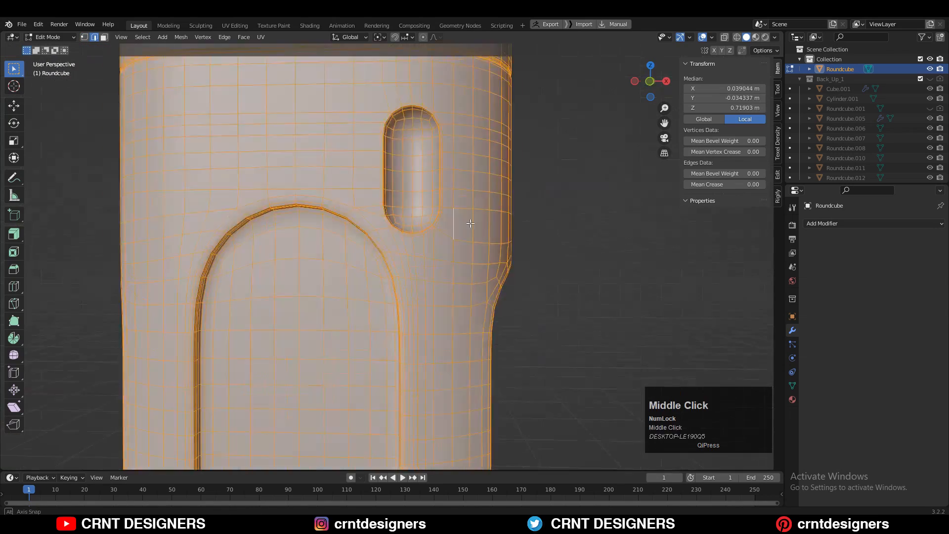
Step: Return to object mode and add a level 2 Subdivision modifier to the body
{"action": "middle_click_drag", "start_coordinate": [471, 222], "coordinate": [311, 232]}
{"action": "left_click", "coordinate": [210, 199]}
{"action": "middle_click_drag", "start_coordinate": [211, 199], "coordinate": [534, 232]}
{"action": "left_click", "coordinate": [534, 233]}
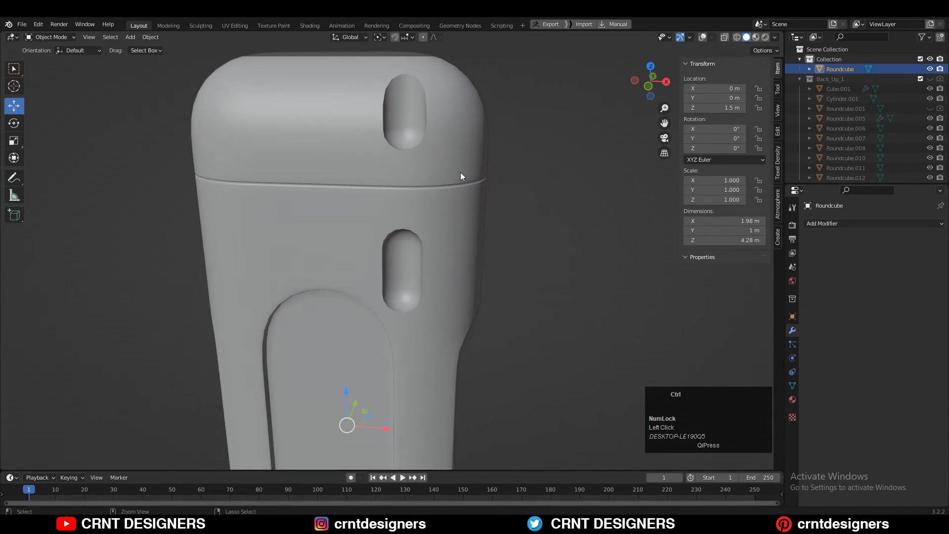
{"action": "key", "text": "ctrl+2"}
{"action": "middle_click_drag", "start_coordinate": [460, 176], "coordinate": [550, 209]}
{"action": "middle_click_drag", "start_coordinate": [527, 251], "coordinate": [621, 174]}
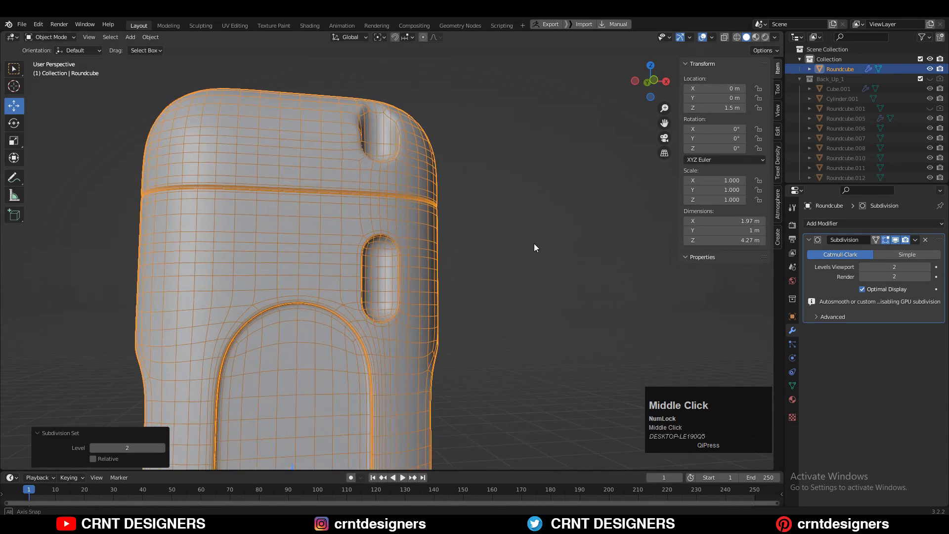
Step: Knife-cut a support edge just outside the upper arch of the bottom capsule recess
{"action": "left_click", "coordinate": [377, 212]}
{"action": "middle_click_drag", "start_coordinate": [377, 212], "coordinate": [451, 242]}
{"action": "left_click", "coordinate": [352, 141]}
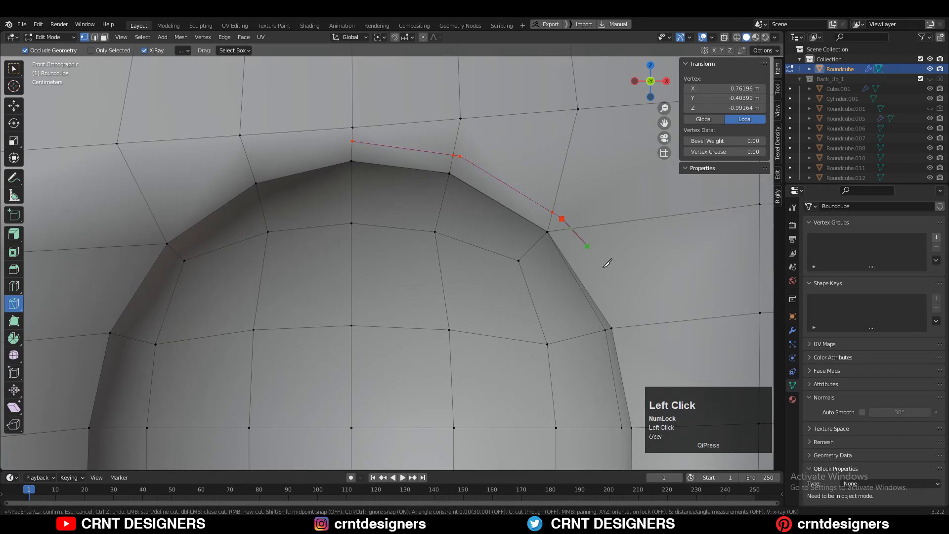
{"action": "key", "text": "Return"}
Step: Continue the knife-cut support edge down the outer straight side of the bottom capsule recess
{"action": "middle_click_drag", "start_coordinate": [607, 263], "coordinate": [437, 142], "text": "shift"}
{"action": "middle_click_drag", "start_coordinate": [428, 393], "coordinate": [455, 315], "text": "shift"}
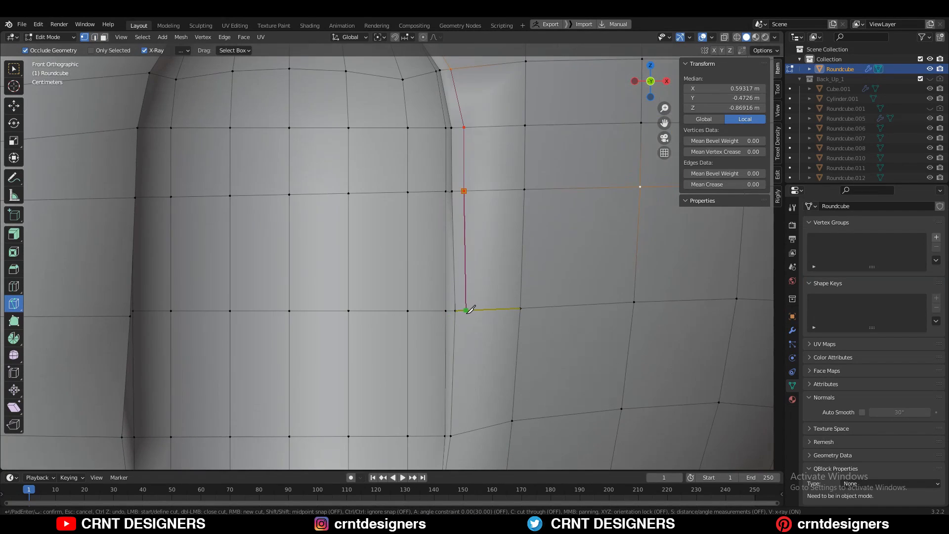
{"action": "left_click", "coordinate": [467, 312]}
{"action": "scroll", "coordinate": [468, 319], "scroll_direction": "up", "scroll_amount": 1}
{"action": "middle_click_drag", "start_coordinate": [479, 453], "coordinate": [496, 198], "text": "shift"}
{"action": "left_click", "coordinate": [459, 307]}
{"action": "left_click", "coordinate": [444, 409]}
{"action": "key", "text": "Return"}
Step: Finish the knife-cut support edge around the lower outer curve of the bottom capsule recess
{"action": "scroll", "coordinate": [447, 395], "scroll_direction": "down", "scroll_amount": 4}
{"action": "scroll", "coordinate": [496, 199], "scroll_direction": "up", "scroll_amount": 6}
{"action": "left_click", "coordinate": [595, 141]}
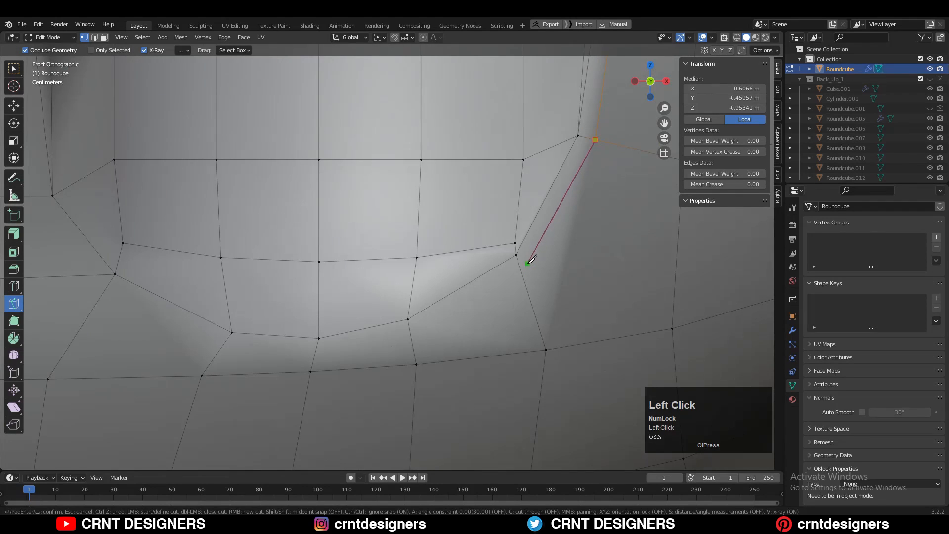
{"action": "left_click", "coordinate": [224, 345]}
{"action": "key", "text": "Return"}
Step: Merge the doubled vertices along the new outer support edge of the bottom capsule recess using Merge At Last
{"action": "middle_click_drag", "start_coordinate": [520, 277], "coordinate": [466, 341], "text": "shift"}
{"action": "left_click", "coordinate": [473, 330]}
{"action": "key", "text": "m"}
{"action": "scroll", "coordinate": [514, 229], "scroll_direction": "down", "scroll_amount": 3}
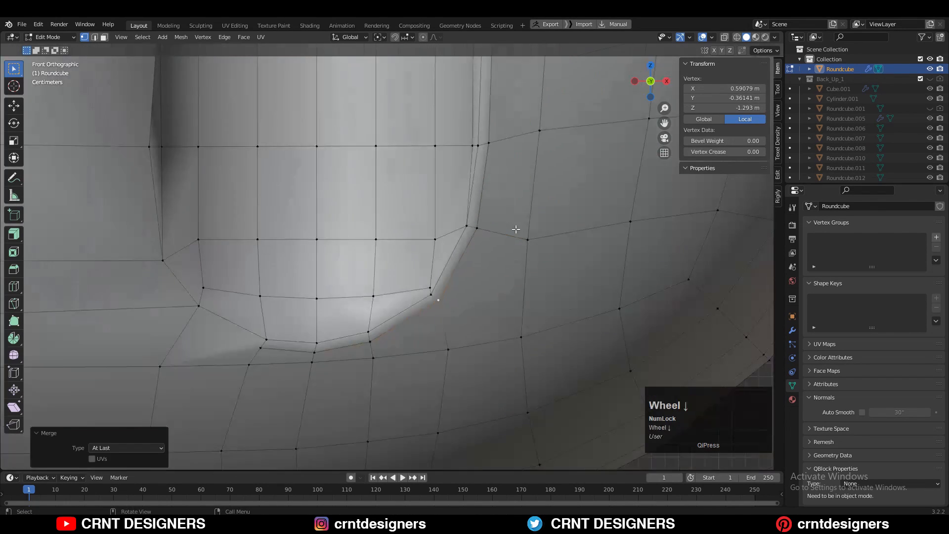
{"action": "middle_click_drag", "start_coordinate": [514, 229], "coordinate": [502, 420], "text": "shift"}
{"action": "scroll", "coordinate": [452, 250], "scroll_direction": "up", "scroll_amount": 3}
{"action": "middle_click_drag", "start_coordinate": [378, 141], "coordinate": [489, 266], "text": "shift"}
{"action": "left_click", "coordinate": [462, 275], "text": "shift"}
{"action": "left_click", "coordinate": [453, 275], "text": "shift"}
{"action": "key", "text": "m"}
Step: Knife-cut a support edge around the lower inner curve of the bottom capsule recess and merge its corner vertices At Last
{"action": "scroll", "coordinate": [491, 265], "scroll_direction": "down", "scroll_amount": 2}
{"action": "middle_click_drag", "start_coordinate": [421, 420], "coordinate": [514, 207], "text": "shift"}
{"action": "left_click", "coordinate": [14, 303]}
{"action": "left_click", "coordinate": [493, 349]}
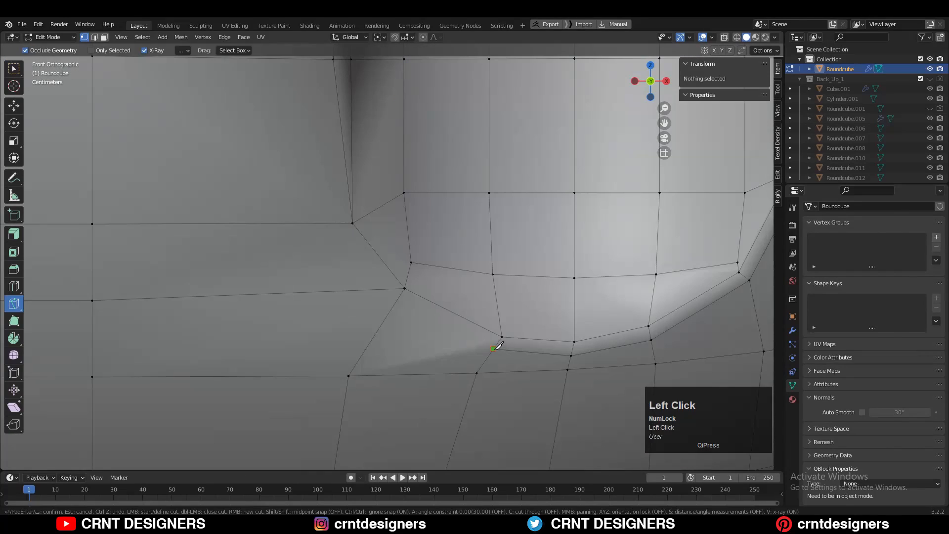
{"action": "key", "text": "m"}
{"action": "scroll", "coordinate": [391, 306], "scroll_direction": "down", "scroll_amount": 4}
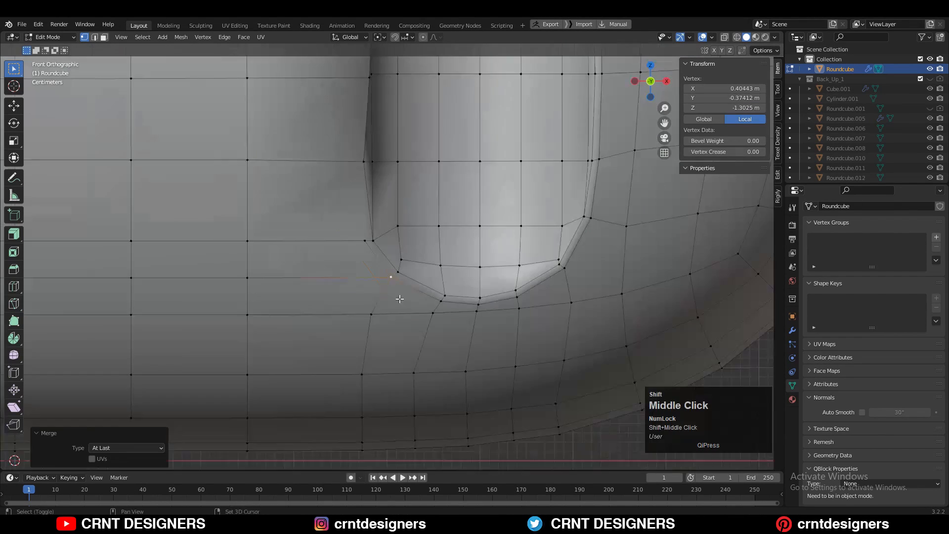
Step: Knife-cut the support edge up the bottom recess's inner straight side to the upper arch and merge the vertices where it joins
{"action": "middle_click_drag", "start_coordinate": [397, 299], "coordinate": [395, 395], "text": "shift"}
{"action": "scroll", "coordinate": [395, 395], "scroll_direction": "up", "scroll_amount": 1}
{"action": "middle_click_drag", "start_coordinate": [355, 155], "coordinate": [355, 334], "text": "shift"}
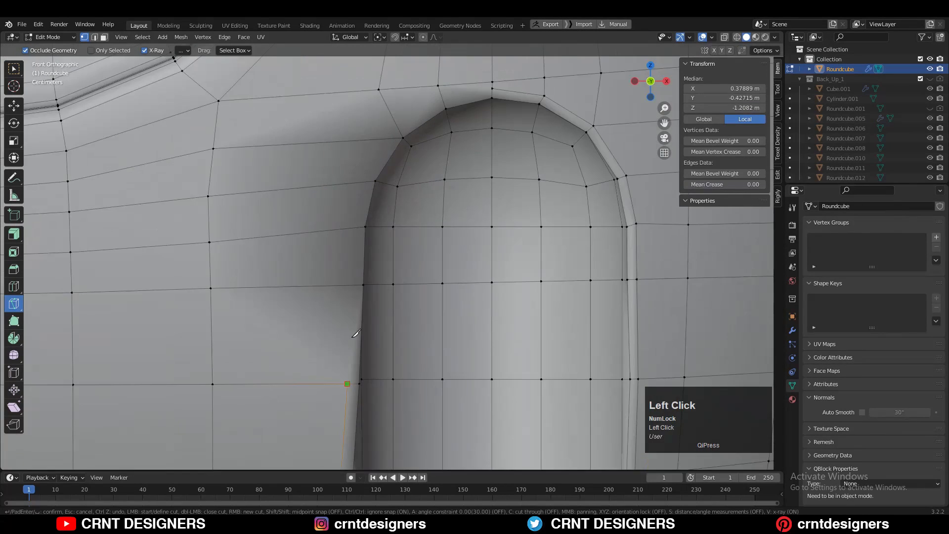
{"action": "middle_click_drag", "start_coordinate": [367, 176], "coordinate": [341, 296], "text": "shift"}
{"action": "key", "text": "Return"}
{"action": "left_click", "coordinate": [14, 69]}
{"action": "left_click", "coordinate": [381, 257], "text": "shift"}
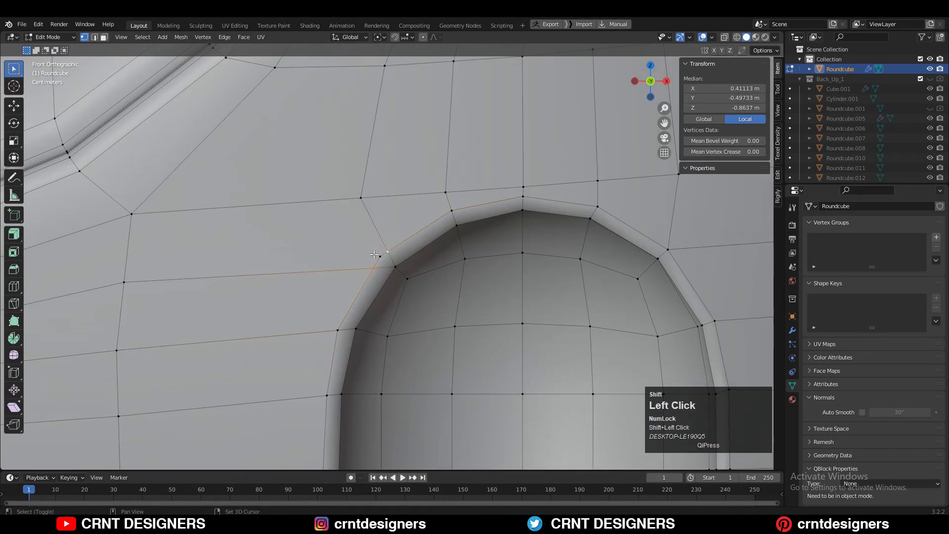
{"action": "key", "text": "m"}
Step: Slide the vertex on the bottom recess's inner support edge to even the spacing and return to object mode
{"action": "scroll", "coordinate": [390, 327], "scroll_direction": "down", "scroll_amount": 4}
{"action": "middle_click_drag", "start_coordinate": [390, 326], "coordinate": [391, 148], "text": "shift"}
{"action": "left_click", "coordinate": [385, 349]}
{"action": "key", "text": "g"}
{"action": "key", "text": "g"}
{"action": "left_click", "coordinate": [379, 275]}
{"action": "scroll", "coordinate": [445, 278], "scroll_direction": "down", "scroll_amount": 5}
{"action": "key", "text": "Tab"}
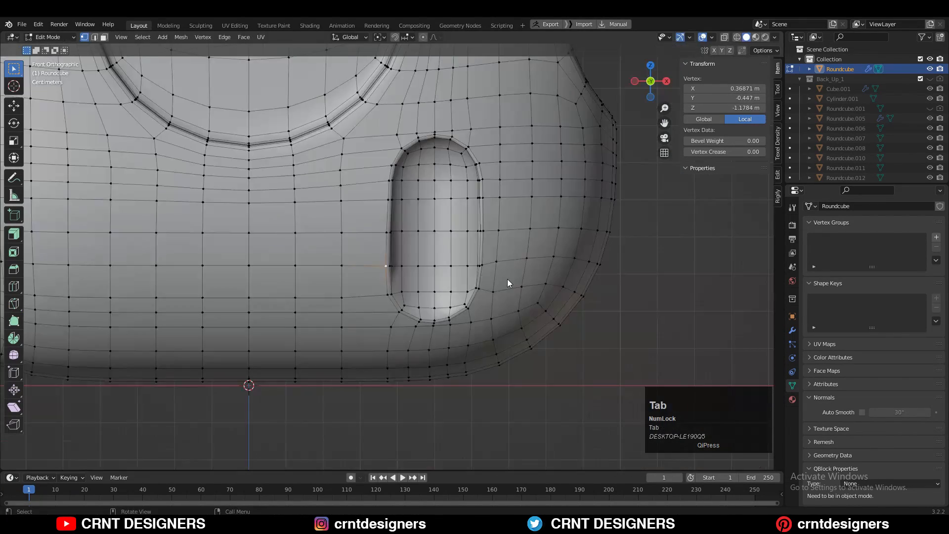
Step: Check the shading of the bottom capsule recess with overlays hidden and save the file
{"action": "middle_click_drag", "start_coordinate": [507, 279], "coordinate": [400, 272]}
{"action": "middle_click_drag", "start_coordinate": [400, 272], "coordinate": [366, 281], "text": "shift"}
{"action": "left_click", "coordinate": [702, 37]}
{"action": "middle_click_drag", "start_coordinate": [317, 257], "coordinate": [366, 301]}
{"action": "scroll", "coordinate": [368, 255], "scroll_direction": "down", "scroll_amount": 5}
{"action": "middle_click_drag", "start_coordinate": [366, 301], "coordinate": [430, 277], "text": "shift"}
{"action": "key", "text": "ctrl+s"}
Step: Select all faces inside the bottom capsule recess and inset them by about 0.008 m
{"action": "scroll", "coordinate": [430, 277], "scroll_direction": "up", "scroll_amount": 4}
{"action": "left_click", "coordinate": [702, 39]}
{"action": "key", "text": "Tab"}
{"action": "key", "text": "3"}
{"action": "left_click", "coordinate": [341, 341], "text": "ctrl+shift"}
{"action": "middle_click_drag", "start_coordinate": [341, 341], "coordinate": [286, 415]}
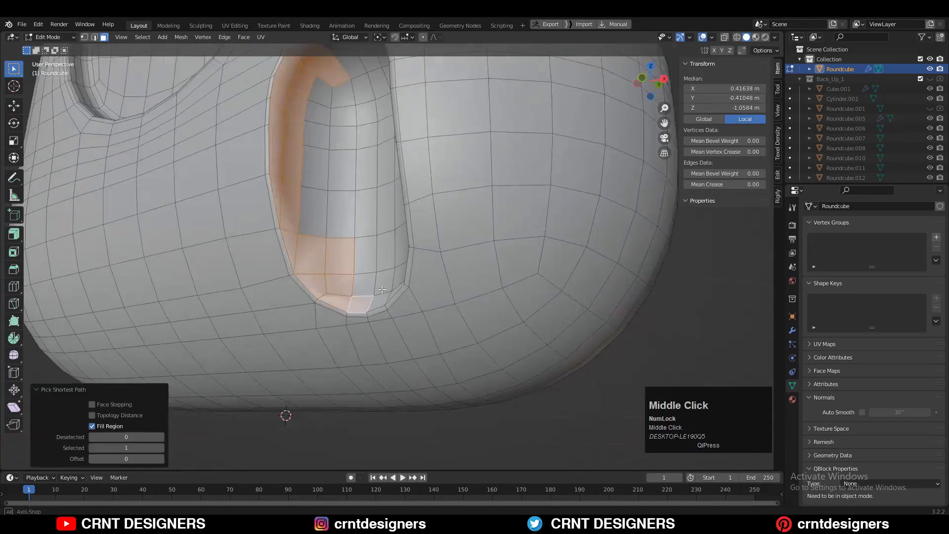
{"action": "left_click", "coordinate": [301, 343], "text": "shift"}
{"action": "left_click", "coordinate": [276, 377], "text": "shift"}
{"action": "middle_click_drag", "start_coordinate": [386, 277], "coordinate": [458, 233]}
{"action": "left_click", "coordinate": [406, 302], "text": "shift"}
{"action": "middle_click_drag", "start_coordinate": [435, 317], "coordinate": [425, 188], "text": "shift"}
{"action": "left_click", "coordinate": [275, 430], "text": "shift"}
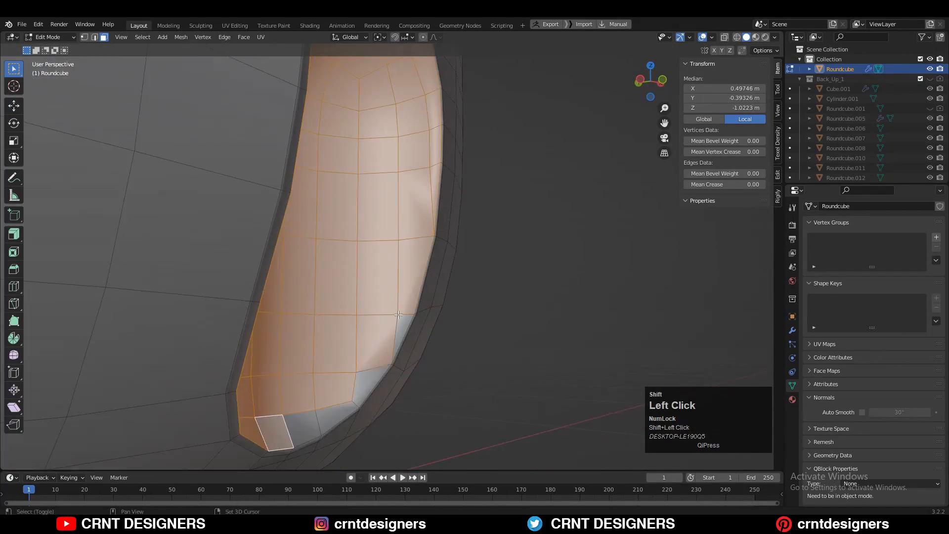
{"action": "middle_click_drag", "start_coordinate": [376, 385], "coordinate": [559, 379]}
{"action": "scroll", "coordinate": [523, 284], "scroll_direction": "up", "scroll_amount": 3}
{"action": "key", "text": "i"}
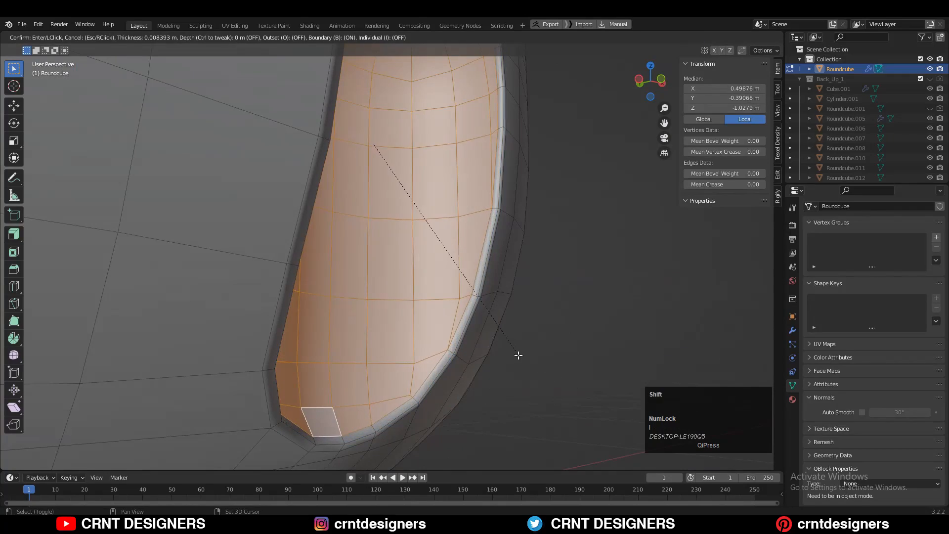
{"action": "left_click", "coordinate": [515, 347]}
{"action": "middle_click_drag", "start_coordinate": [514, 348], "coordinate": [420, 336]}
{"action": "key", "text": "Tab"}
Step: Save the file and examine the whole body with overlays hidden
{"action": "scroll", "coordinate": [420, 336], "scroll_direction": "down", "scroll_amount": 4}
{"action": "left_click", "coordinate": [702, 39]}
{"action": "key", "text": "ctrl+s"}
{"action": "middle_click_drag", "start_coordinate": [519, 237], "coordinate": [557, 272]}
{"action": "scroll", "coordinate": [469, 233], "scroll_direction": "down", "scroll_amount": 1}
{"action": "scroll", "coordinate": [542, 243], "scroll_direction": "up", "scroll_amount": 3}
{"action": "left_click", "coordinate": [702, 38]}
Step: Symmetrize the whole body mesh across its width to copy the capsule recesses to the other side of the front
{"action": "key", "text": "Tab"}
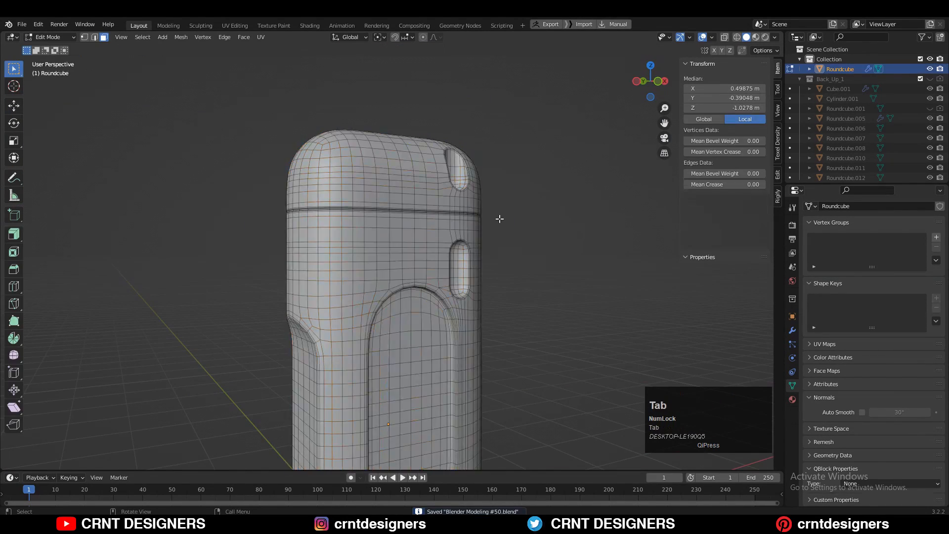
{"action": "middle_click_drag", "start_coordinate": [499, 218], "coordinate": [467, 220]}
{"action": "key", "text": "a"}
{"action": "key", "text": "a"}
{"action": "key", "text": "ctrl+z"}
{"action": "key", "text": "Tab"}
{"action": "middle_click_drag", "start_coordinate": [491, 435], "coordinate": [492, 258], "text": "shift"}
{"action": "middle_click_drag", "start_coordinate": [549, 222], "coordinate": [472, 269]}
Step: Symmetrize the body mesh from front to back and inspect it in object mode with overlays hidden
{"action": "key", "text": "Tab"}
{"action": "key", "text": "Tab"}
{"action": "key", "text": "Tab"}
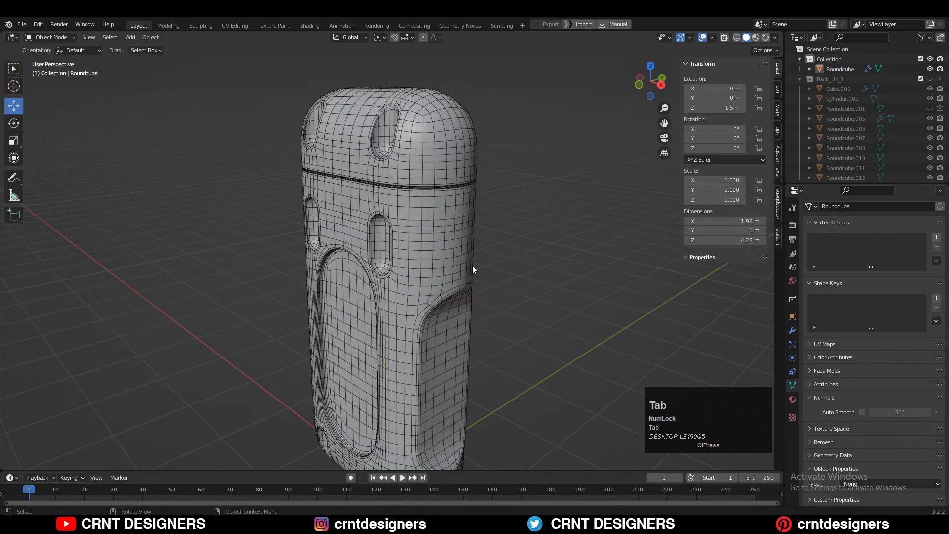
{"action": "left_click", "coordinate": [180, 38]}
{"action": "left_click", "coordinate": [224, 190]}
{"action": "middle_click_drag", "start_coordinate": [345, 247], "coordinate": [484, 252]}
{"action": "key", "text": "Tab"}
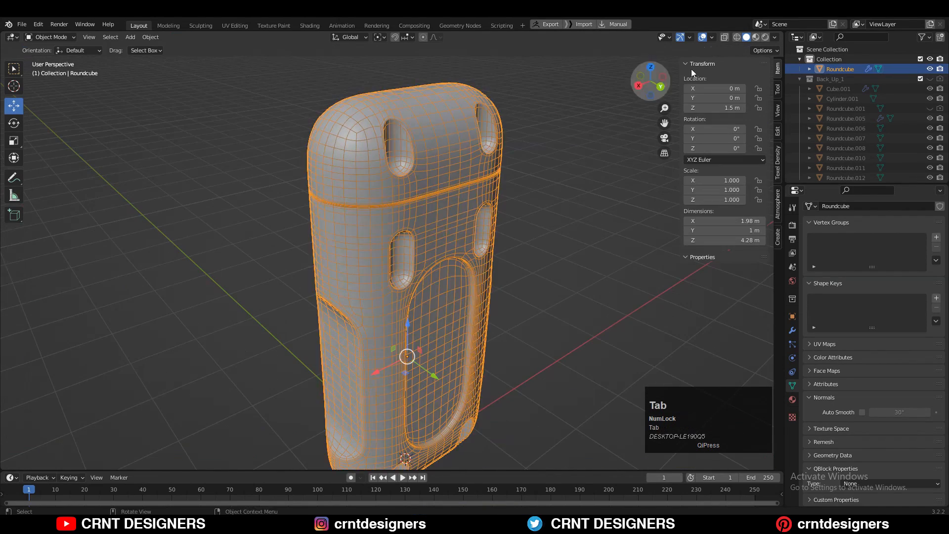
{"action": "left_click", "coordinate": [701, 38]}
{"action": "middle_click_drag", "start_coordinate": [405, 247], "coordinate": [425, 286]}
{"action": "scroll", "coordinate": [425, 286], "scroll_direction": "down", "scroll_amount": 1}
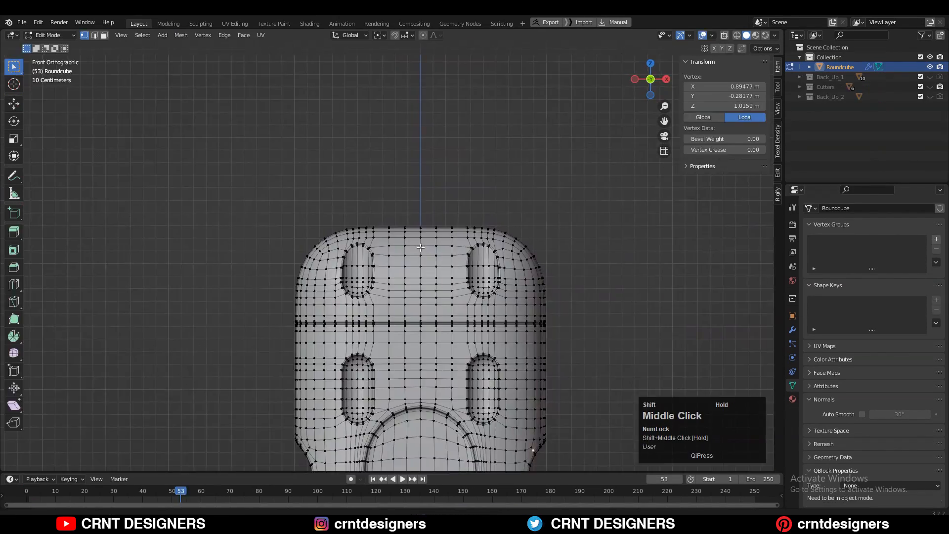
Step: Select the central rectangular block of faces on top of the body in top view
{"action": "scroll", "coordinate": [420, 188], "scroll_direction": "up", "scroll_amount": 3}
{"action": "left_click_drag", "start_coordinate": [591, 211], "coordinate": [591, 211]}
{"action": "middle_click_drag", "start_coordinate": [591, 211], "coordinate": [578, 301], "text": "shift"}
{"action": "scroll", "coordinate": [581, 224], "scroll_direction": "down", "scroll_amount": 3}
{"action": "key", "text": "alt+z"}
{"action": "left_click", "coordinate": [649, 75]}
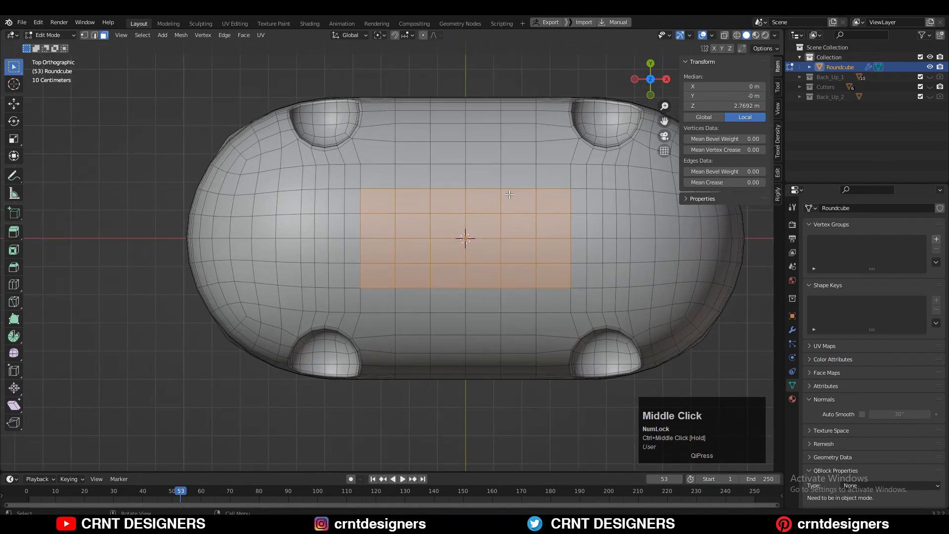
Step: Add a 12-sided cylinder, scale it to 0.2, and place it centred on the body's top at Z 4.2886 m
{"action": "key", "text": "Tab"}
{"action": "key", "text": "shift+a"}
{"action": "left_click", "coordinate": [447, 275]}
{"action": "key", "text": "s"}
{"action": "left_click", "coordinate": [479, 256]}
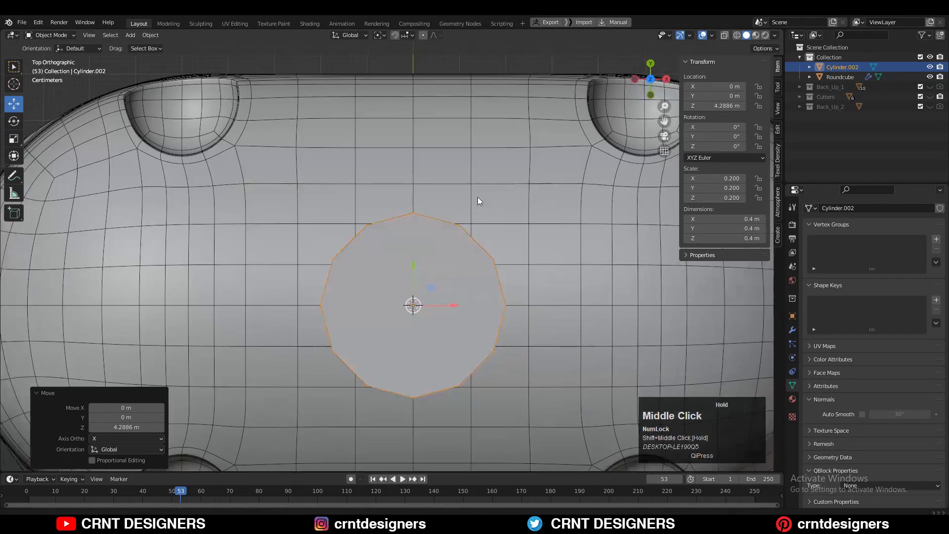
Step: Connect the cylinder's opposite middle vertices across its caps and bevel the connecting edge
{"action": "left_click_drag", "start_coordinate": [418, 160], "coordinate": [398, 413]}
{"action": "key", "text": "j"}
{"action": "middle_click_drag", "start_coordinate": [422, 293], "coordinate": [422, 284], "text": "shift"}
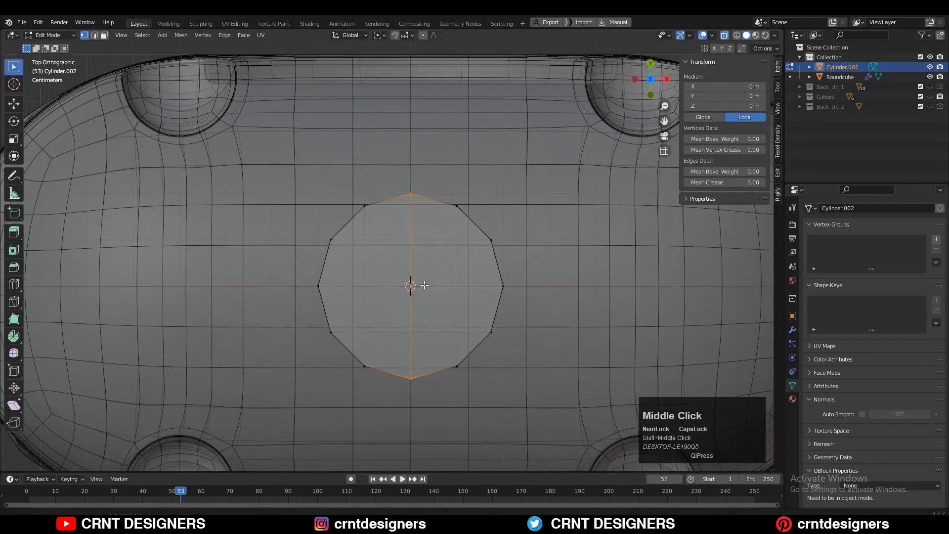
{"action": "key", "text": "ctrl+b"}
{"action": "left_click", "coordinate": [449, 214]}
Step: Select the -X half of the cylinder and move it outward along X to stretch it into a slot shape
{"action": "left_click", "coordinate": [421, 160]}
{"action": "left_click_drag", "start_coordinate": [412, 153], "coordinate": [291, 415]}
{"action": "left_click_drag", "start_coordinate": [429, 285], "coordinate": [107, 285]}
{"action": "key", "text": "ctrl+z"}
{"action": "scroll", "coordinate": [395, 257], "scroll_direction": "down", "scroll_amount": 5}
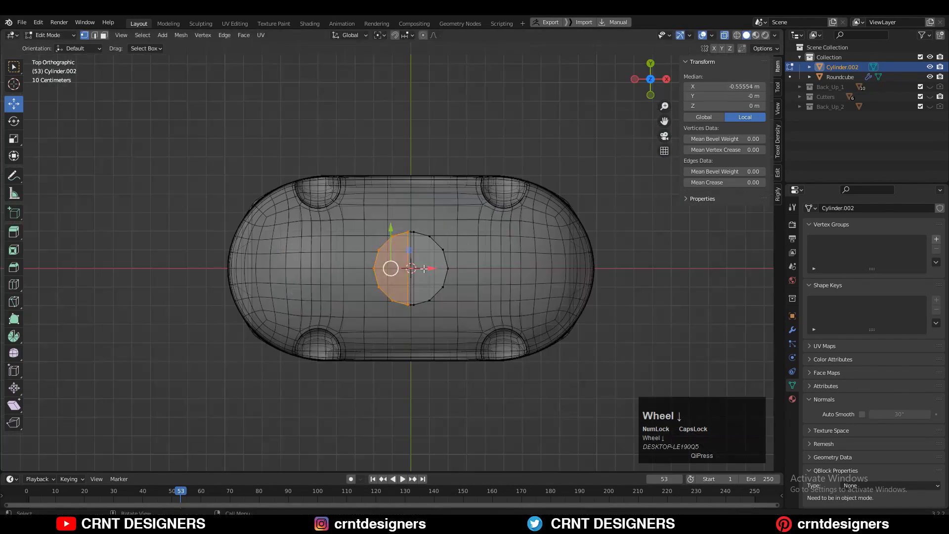
{"action": "left_click_drag", "start_coordinate": [428, 267], "coordinate": [297, 268]}
Step: Symmetrize the stretched cylinder from -X to +X and scale its mesh by 0.5
{"action": "scroll", "coordinate": [554, 272], "scroll_direction": "up", "scroll_amount": 1}
{"action": "key", "text": "a"}
{"action": "left_click", "coordinate": [181, 35]}
{"action": "left_click", "coordinate": [196, 185]}
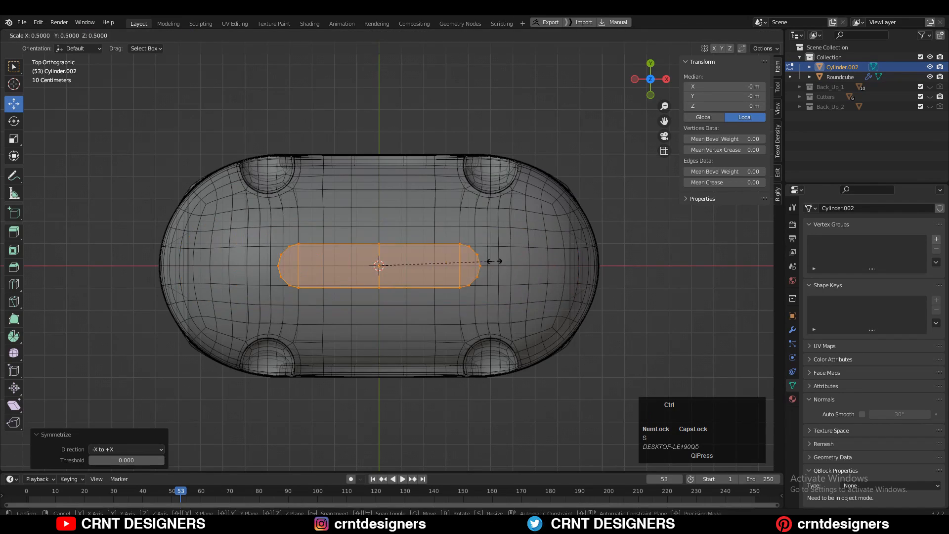
{"action": "left_click", "coordinate": [495, 261]}
{"action": "scroll", "coordinate": [497, 282], "scroll_direction": "up", "scroll_amount": 1}
{"action": "key", "text": "alt+z"}
{"action": "left_click", "coordinate": [650, 94]}
{"action": "key", "text": "Tab"}
Step: Move the slot-shaped block's rounded -X end outward by 0.17515 m along X
{"action": "middle_click_drag", "start_coordinate": [481, 321], "coordinate": [521, 143], "text": "shift"}
{"action": "left_click", "coordinate": [522, 147]}
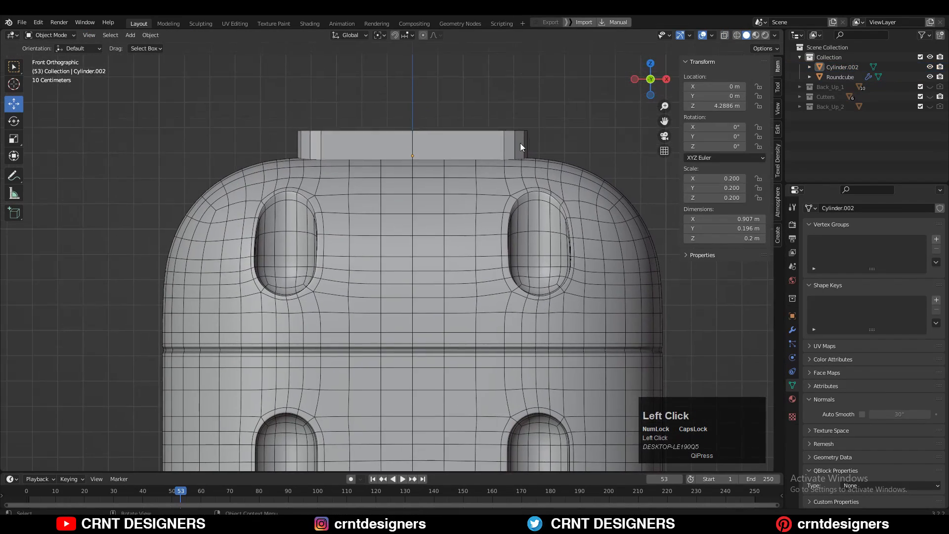
{"action": "left_click", "coordinate": [522, 147]}
{"action": "left_click", "coordinate": [650, 64]}
{"action": "middle_click_drag", "start_coordinate": [583, 163], "coordinate": [602, 153], "text": "shift"}
{"action": "key", "text": "Tab"}
{"action": "left_click", "coordinate": [724, 35]}
{"action": "left_click_drag", "start_coordinate": [393, 190], "coordinate": [277, 307]}
{"action": "left_click_drag", "start_coordinate": [357, 245], "coordinate": [309, 231], "text": "ctrl"}
{"action": "left_click", "coordinate": [724, 35]}
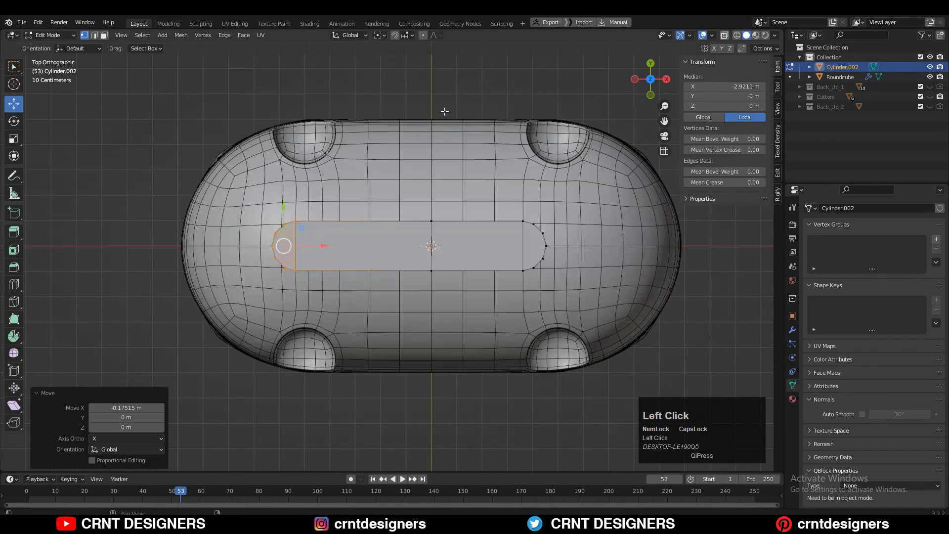
Step: Symmetrize the whole slot-shaped block again so both rounded ends match
{"action": "left_click", "coordinate": [650, 94]}
{"action": "key", "text": "a"}
{"action": "left_click", "coordinate": [181, 35]}
{"action": "left_click", "coordinate": [211, 188]}
Step: Bevel the block's top edge loop with a single segment
{"action": "scroll", "coordinate": [494, 197], "scroll_direction": "up", "scroll_amount": 3}
{"action": "middle_click_drag", "start_coordinate": [522, 195], "coordinate": [509, 236]}
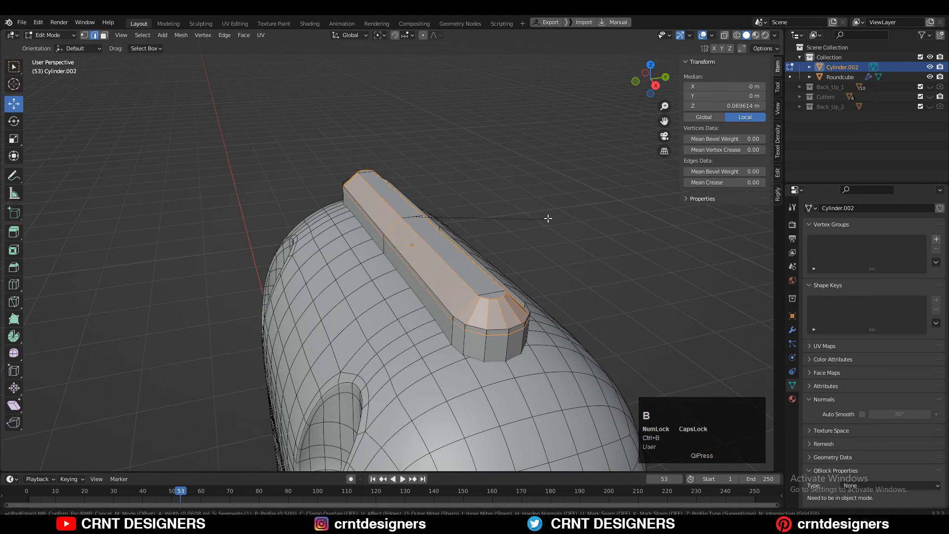
{"action": "left_click", "coordinate": [478, 142]}
{"action": "middle_click_drag", "start_coordinate": [478, 142], "coordinate": [489, 115]}
Step: Select the sloped bevel faces around the block's top and move them down 0.04013 m along Z
{"action": "left_click", "coordinate": [444, 236], "text": "alt"}
{"action": "left_click_drag", "start_coordinate": [410, 194], "coordinate": [411, 198]}
{"action": "left_click", "coordinate": [636, 81]}
{"action": "left_click", "coordinate": [724, 35]}
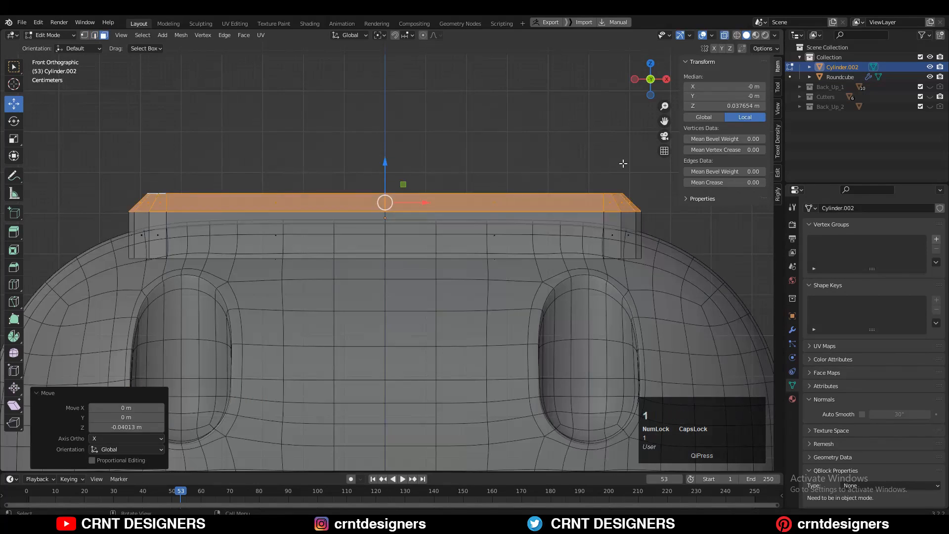
Step: Select the block's top vertices and extrude its top face upward into a narrower raised section
{"action": "key", "text": "1"}
{"action": "left_click_drag", "start_coordinate": [662, 166], "coordinate": [106, 203]}
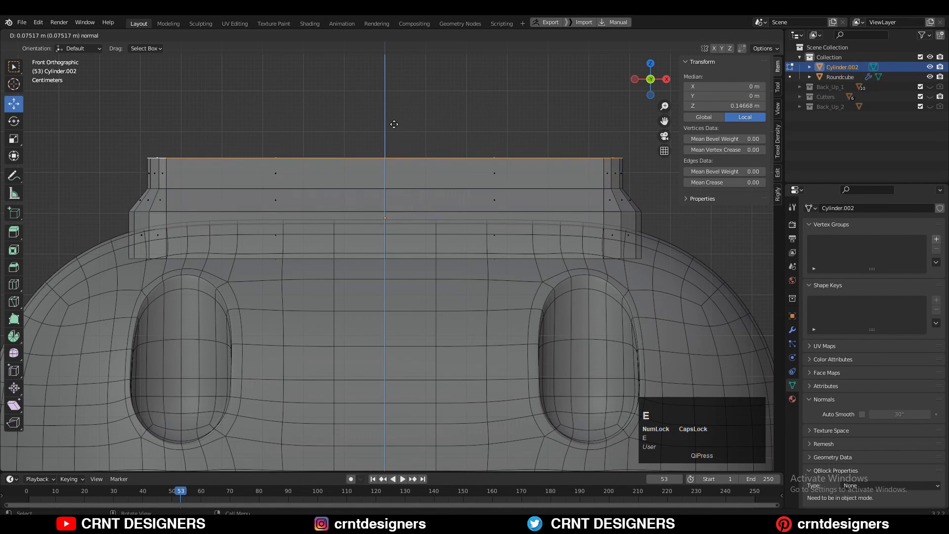
{"action": "scroll", "coordinate": [349, 168], "scroll_direction": "down", "scroll_amount": 3}
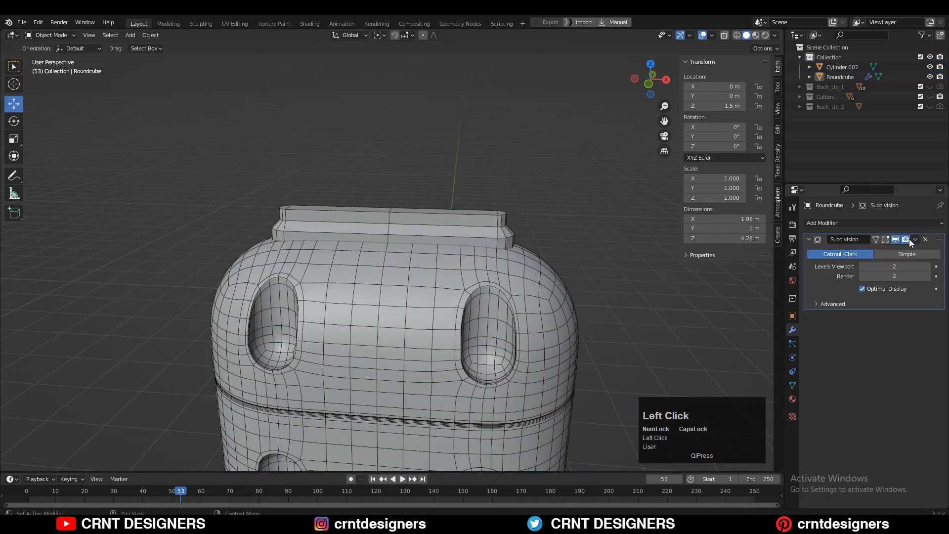
Step: Apply the body's Subdivision modifier and combine the stepped block with the body using a Bool Tool Union
{"action": "key", "text": "ctrl+a"}
{"action": "left_click", "coordinate": [417, 214]}
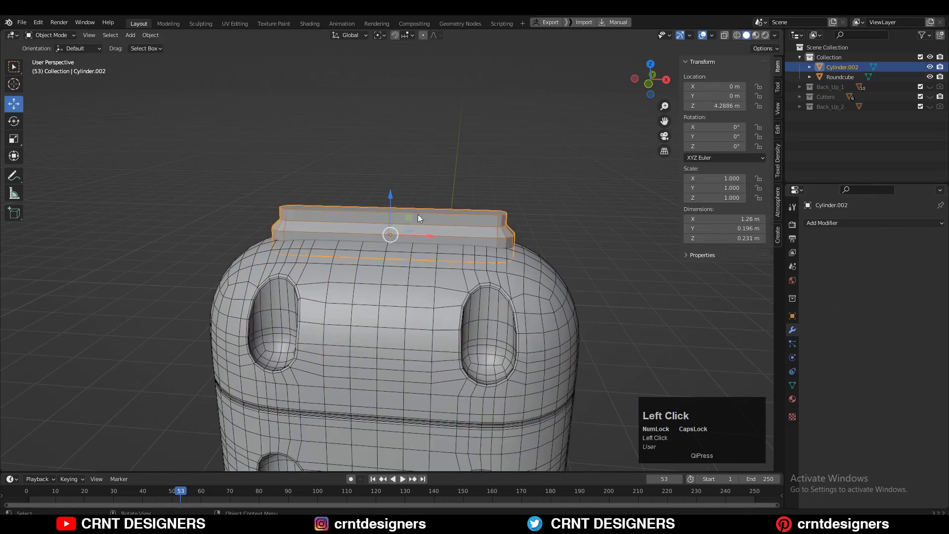
{"action": "left_click", "coordinate": [494, 277], "text": "shift"}
{"action": "left_click", "coordinate": [495, 180]}
{"action": "middle_click_drag", "start_coordinate": [465, 154], "coordinate": [384, 126]}
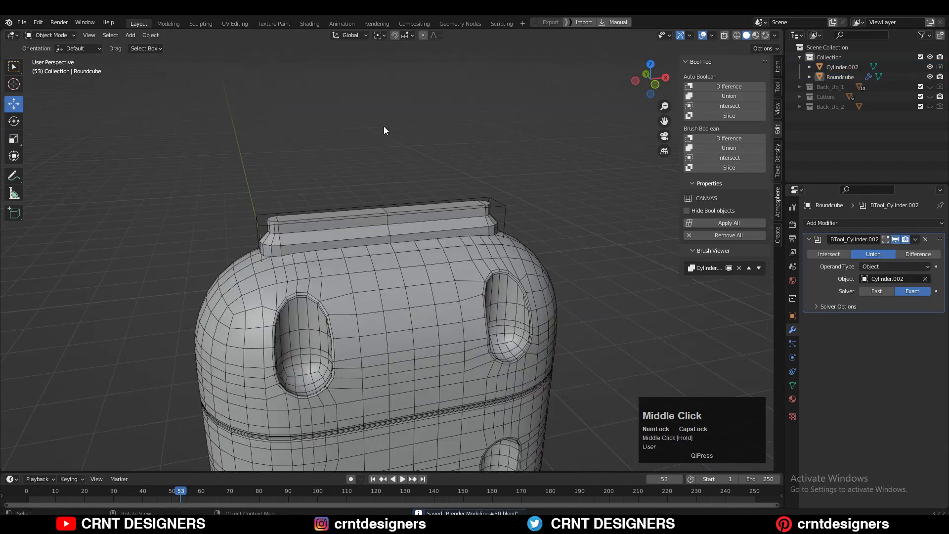
Step: Apply the Union Boolean modifier on the body
{"action": "left_click", "coordinate": [425, 252]}
{"action": "middle_click_drag", "start_coordinate": [504, 218], "coordinate": [586, 240]}
{"action": "scroll", "coordinate": [534, 212], "scroll_direction": "up", "scroll_amount": 3}
{"action": "middle_click_drag", "start_coordinate": [491, 188], "coordinate": [420, 173]}
{"action": "left_click", "coordinate": [915, 239]}
{"action": "left_click", "coordinate": [909, 250]}
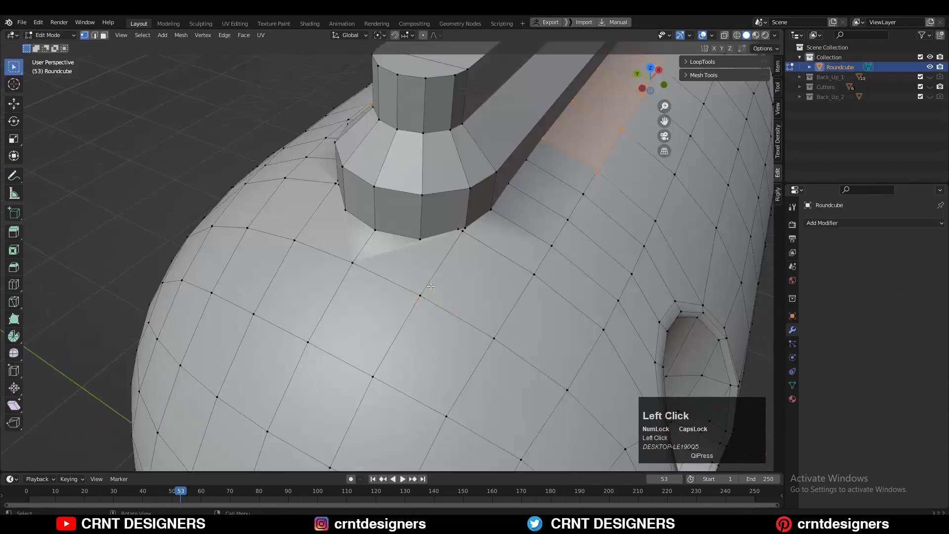
Step: Connect a base corner of the block's rounded end to the nearby vertices of the body mesh
{"action": "right_click", "coordinate": [395, 316]}
{"action": "right_click", "coordinate": [435, 271]}
{"action": "left_click", "coordinate": [465, 235], "text": "shift"}
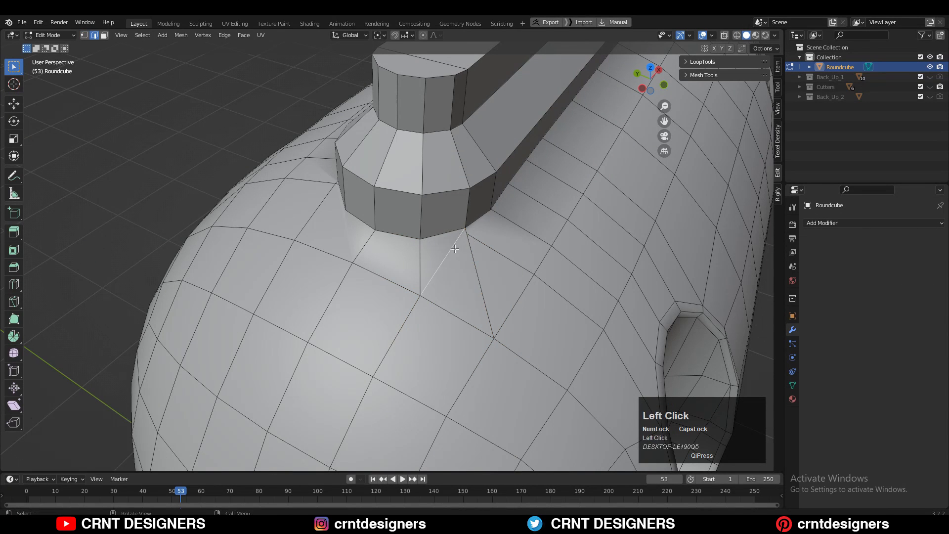
Step: Tidy the edges around the block's base corners and slide a nearby seam vertex by a factor of 0.458
{"action": "key", "text": "1"}
{"action": "scroll", "coordinate": [438, 198], "scroll_direction": "up", "scroll_amount": 4}
{"action": "key", "text": "2"}
{"action": "left_click", "coordinate": [522, 141]}
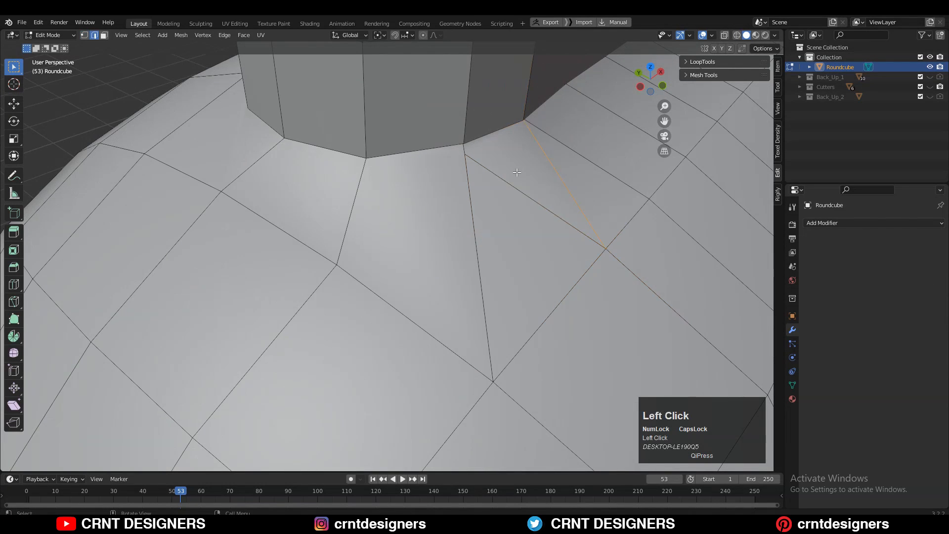
{"action": "left_click", "coordinate": [376, 177]}
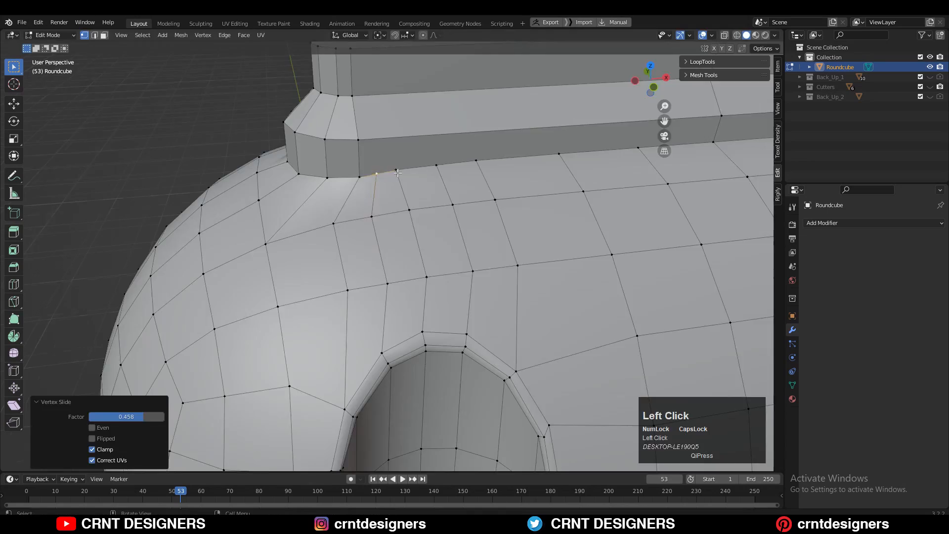
Step: Cut vertical edges through the block's side with the Knife, in line with the body's edge lines
{"action": "scroll", "coordinate": [398, 173], "scroll_direction": "down", "scroll_amount": 2}
{"action": "middle_click_drag", "start_coordinate": [397, 173], "coordinate": [376, 192]}
{"action": "key", "text": "k"}
{"action": "scroll", "coordinate": [348, 198], "scroll_direction": "up", "scroll_amount": 3}
{"action": "left_click", "coordinate": [365, 250]}
{"action": "scroll", "coordinate": [354, 108], "scroll_direction": "up", "scroll_amount": 2}
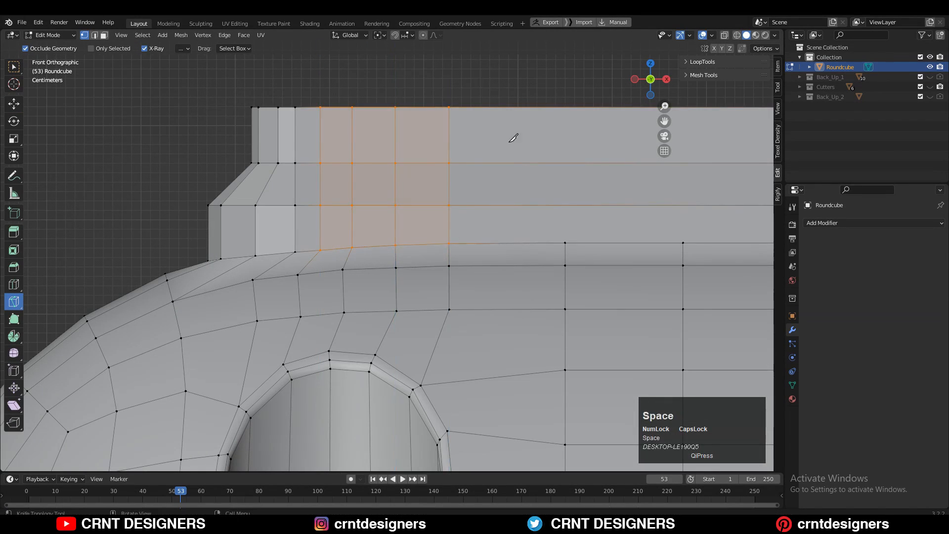
Step: Bevel the edge loop where the block meets the body, using two segments
{"action": "middle_click_drag", "start_coordinate": [514, 138], "coordinate": [524, 247]}
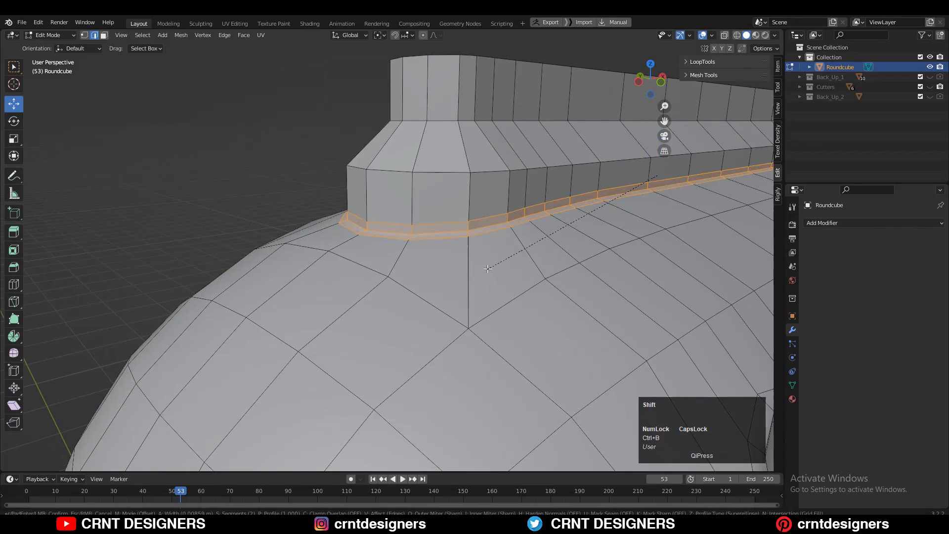
{"action": "left_click", "coordinate": [484, 270]}
{"action": "middle_click_drag", "start_coordinate": [484, 270], "coordinate": [389, 231]}
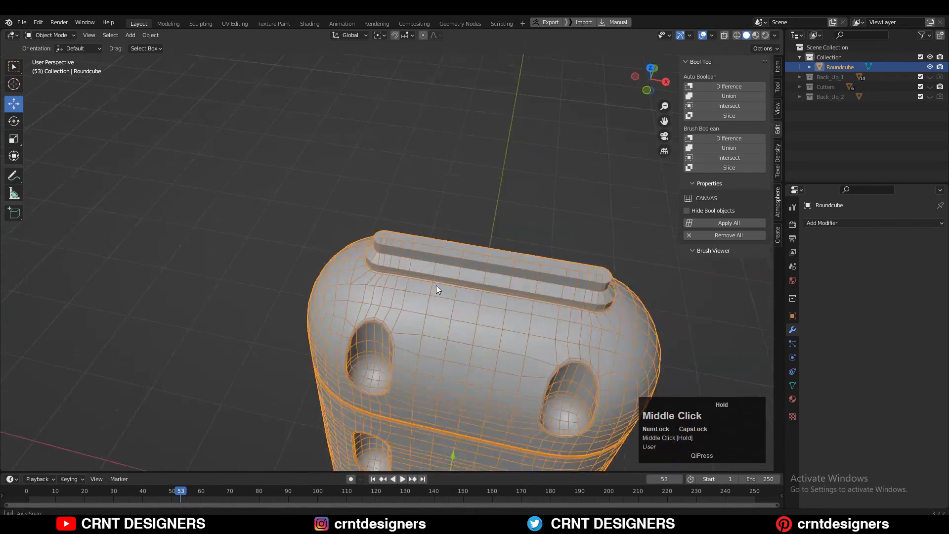
Step: Inset the faces on top of the stepped block
{"action": "key", "text": "Tab"}
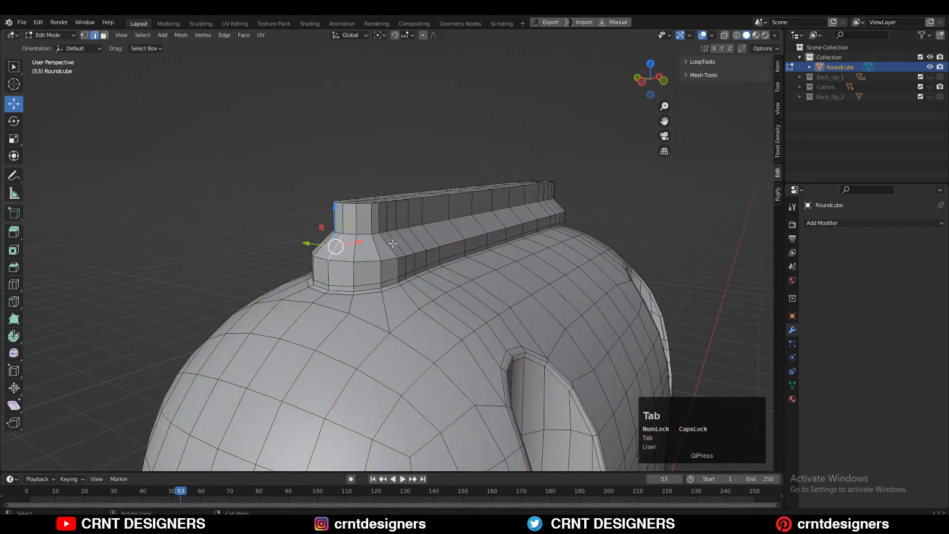
{"action": "scroll", "coordinate": [499, 201], "scroll_direction": "down", "scroll_amount": 2}
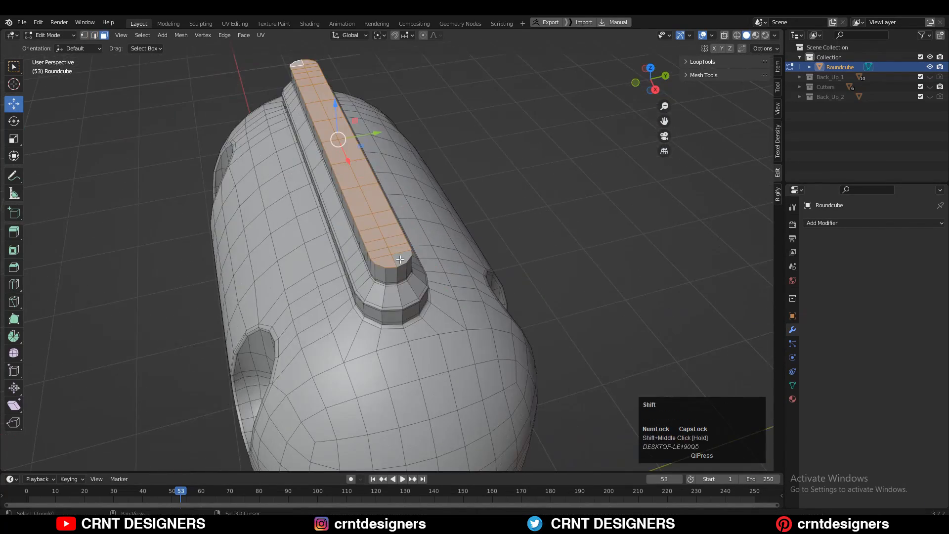
{"action": "key", "text": "i"}
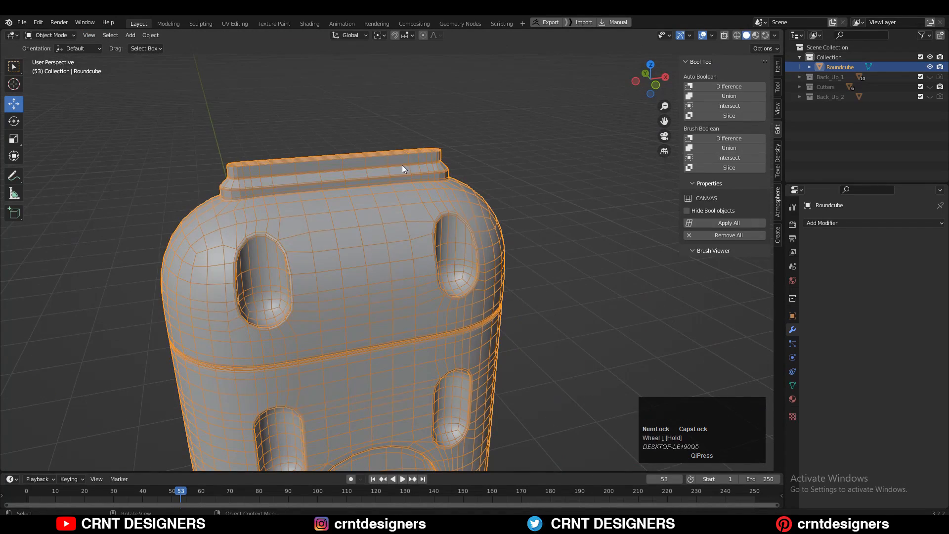
Step: Smooth the body with a level 2 Subdivision modifier and put a duplicate of it into the Back_Up_2 collection
{"action": "left_click", "coordinate": [402, 165]}
{"action": "middle_click_drag", "start_coordinate": [402, 164], "coordinate": [423, 206]}
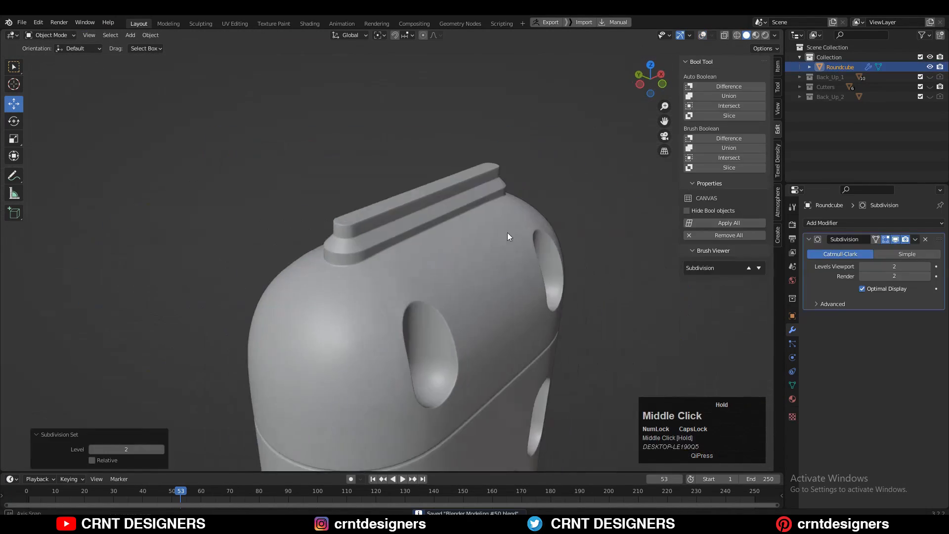
{"action": "middle_click_drag", "start_coordinate": [508, 237], "coordinate": [461, 205]}
{"action": "right_click", "coordinate": [461, 205]}
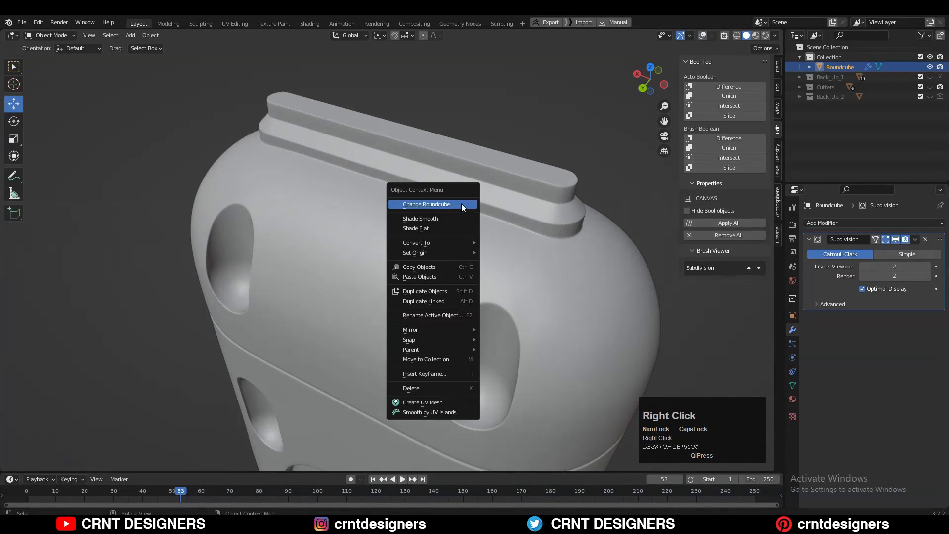
{"action": "middle_click_drag", "start_coordinate": [591, 176], "coordinate": [447, 221]}
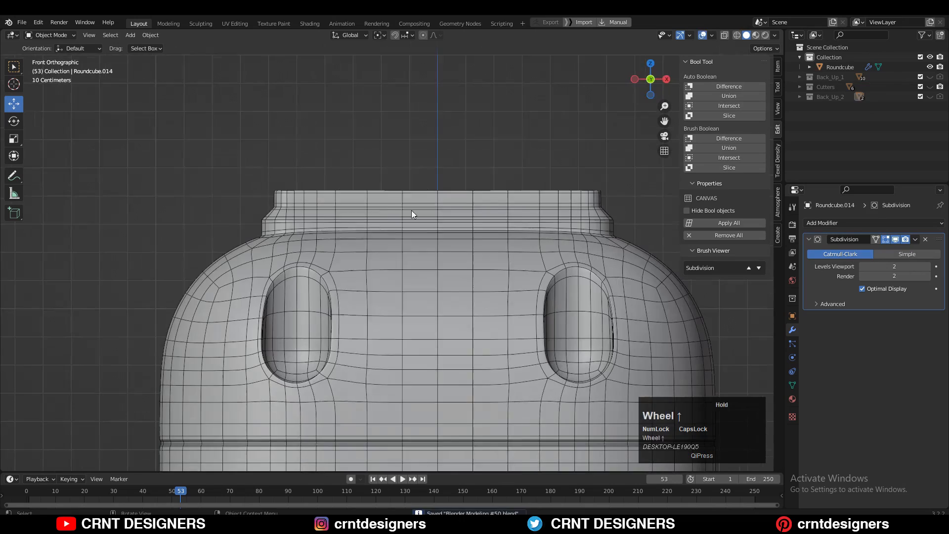
Step: Add an eight-sided cylinder scaled to 0.2 and raise it along Z to the upper end of the body
{"action": "scroll", "coordinate": [430, 266], "scroll_direction": "down", "scroll_amount": 5}
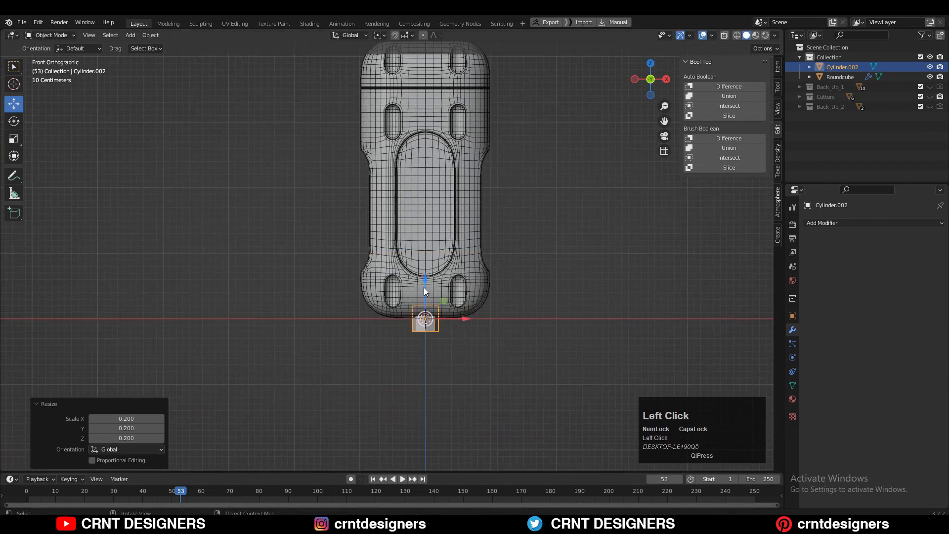
{"action": "scroll", "coordinate": [423, 286], "scroll_direction": "up", "scroll_amount": 3}
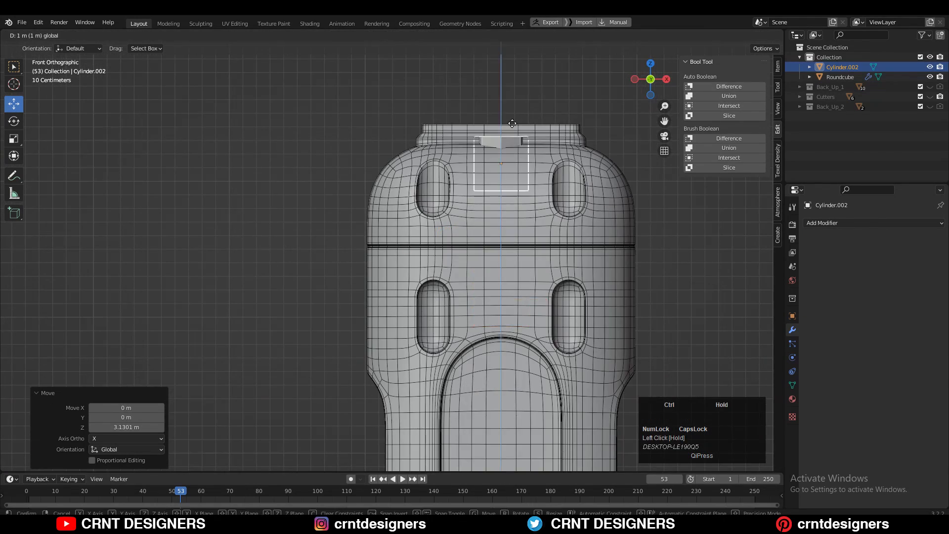
{"action": "middle_click_drag", "start_coordinate": [435, 281], "coordinate": [454, 278]}
{"action": "key", "text": "g"}
{"action": "left_click_drag", "start_coordinate": [471, 321], "coordinate": [390, 321], "text": "ctrl"}
Step: Scale the cylinder to 0.5 and position it on the body's front shoulder between the block and the upper recess
{"action": "left_click_drag", "start_coordinate": [420, 392], "coordinate": [421, 392]}
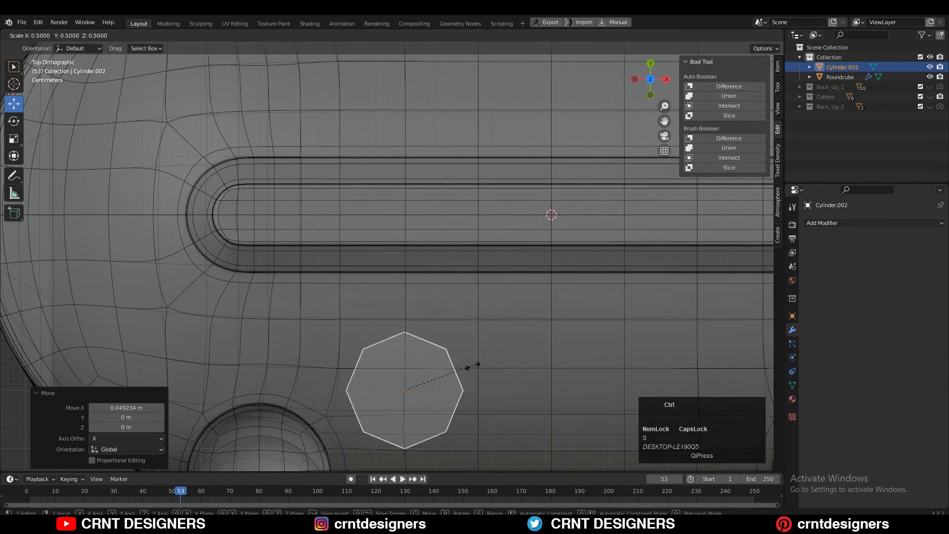
{"action": "left_click_drag", "start_coordinate": [405, 335], "coordinate": [405, 335], "text": "shift"}
{"action": "key", "text": "alt+z"}
{"action": "middle_click_drag", "start_coordinate": [415, 356], "coordinate": [393, 286]}
{"action": "scroll", "coordinate": [395, 296], "scroll_direction": "up", "scroll_amount": 3}
{"action": "left_click_drag", "start_coordinate": [403, 311], "coordinate": [403, 273]}
{"action": "scroll", "coordinate": [568, 145], "scroll_direction": "down", "scroll_amount": 4}
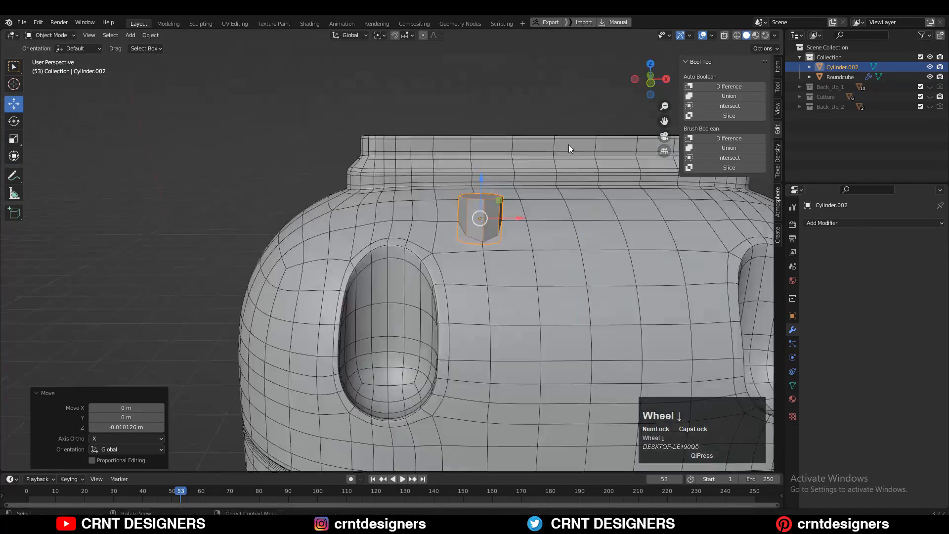
Step: Raise the cylinder's top so it stands well above the body's curved shoulder
{"action": "left_click", "coordinate": [569, 133]}
{"action": "key", "text": "Tab"}
{"action": "key", "text": "Tab"}
{"action": "scroll", "coordinate": [405, 363], "scroll_direction": "down", "scroll_amount": 3}
{"action": "middle_click_drag", "start_coordinate": [405, 363], "coordinate": [470, 271]}
Step: Remove the body's Subdivision modifier and join the cylinder to the body with an applied Boolean Union
{"action": "left_click", "coordinate": [534, 283], "text": "shift"}
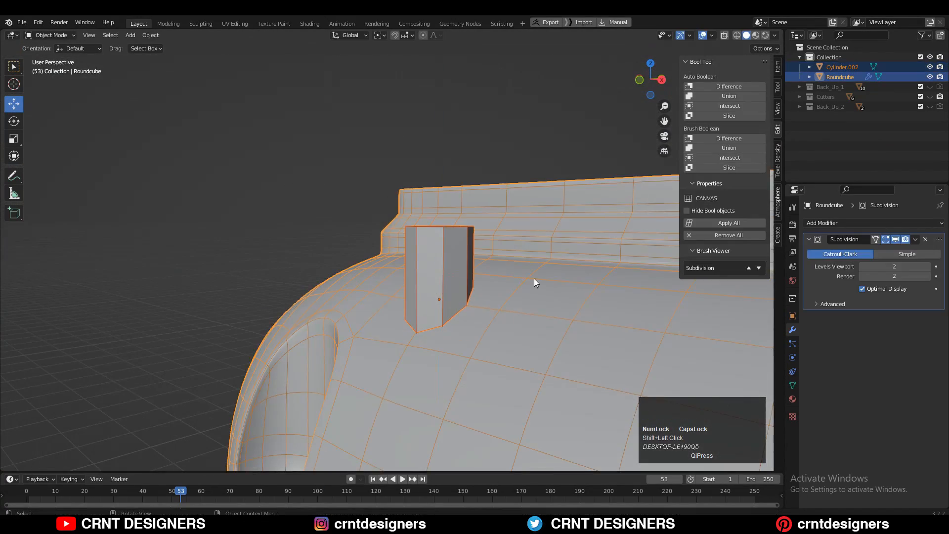
{"action": "left_click", "coordinate": [925, 239]}
{"action": "middle_click_drag", "start_coordinate": [444, 214], "coordinate": [916, 245]}
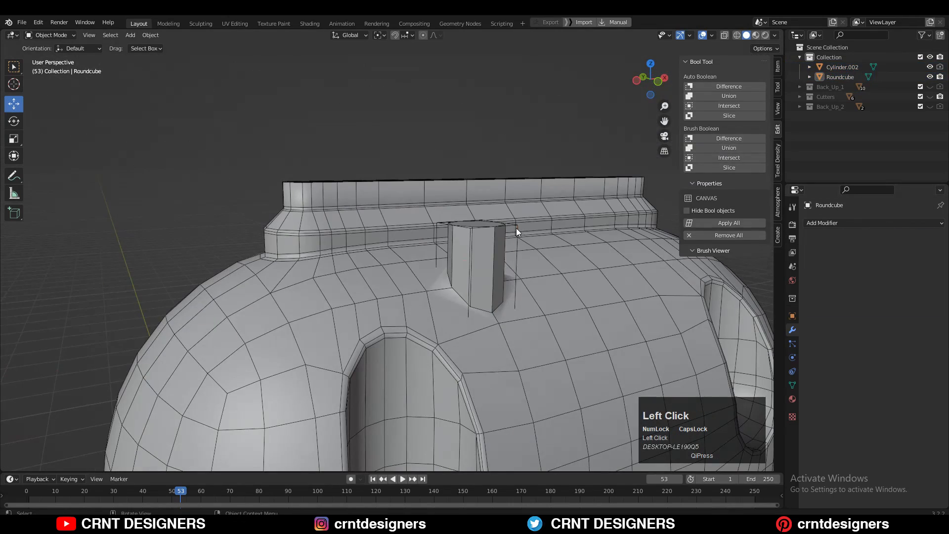
Step: Delete the leftover cylinder object used for the Boolean
{"action": "left_click", "coordinate": [516, 228]}
{"action": "key", "text": "Delete"}
{"action": "left_click", "coordinate": [509, 237]}
Step: Merge the closely spaced vertices at the cylinder's front base corners
{"action": "middle_click_drag", "start_coordinate": [439, 180], "coordinate": [434, 211]}
{"action": "scroll", "coordinate": [437, 278], "scroll_direction": "up", "scroll_amount": 5}
{"action": "key", "text": "Tab"}
{"action": "left_click", "coordinate": [447, 259]}
{"action": "scroll", "coordinate": [515, 265], "scroll_direction": "up", "scroll_amount": 5}
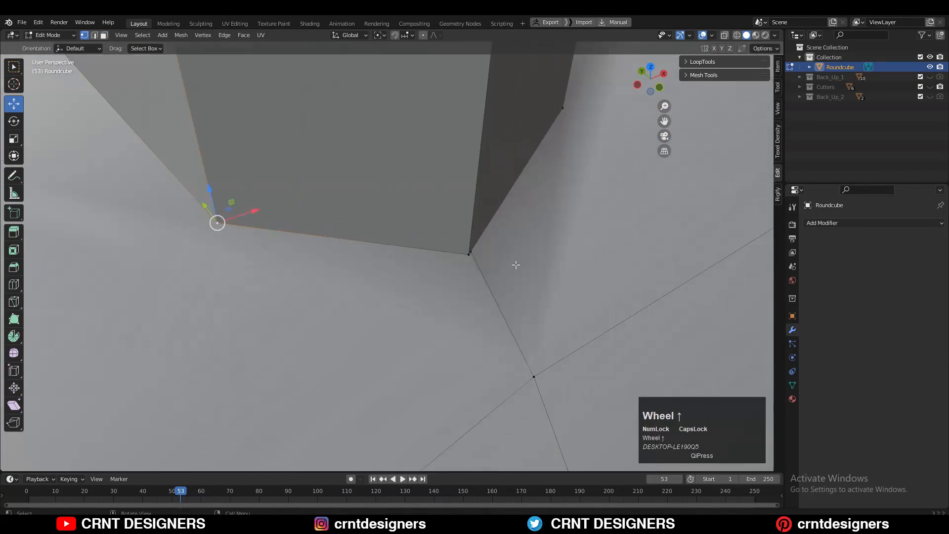
{"action": "left_click", "coordinate": [467, 268]}
{"action": "middle_click_drag", "start_coordinate": [565, 186], "coordinate": [523, 192]}
{"action": "scroll", "coordinate": [523, 193], "scroll_direction": "down", "scroll_amount": 6}
Step: Connect a front base corner of the cylinder to the neighbouring body vertex with Connect Vertex Pairs
{"action": "left_click", "coordinate": [390, 206]}
{"action": "left_click", "coordinate": [522, 291], "text": "shift"}
{"action": "right_click", "coordinate": [513, 227]}
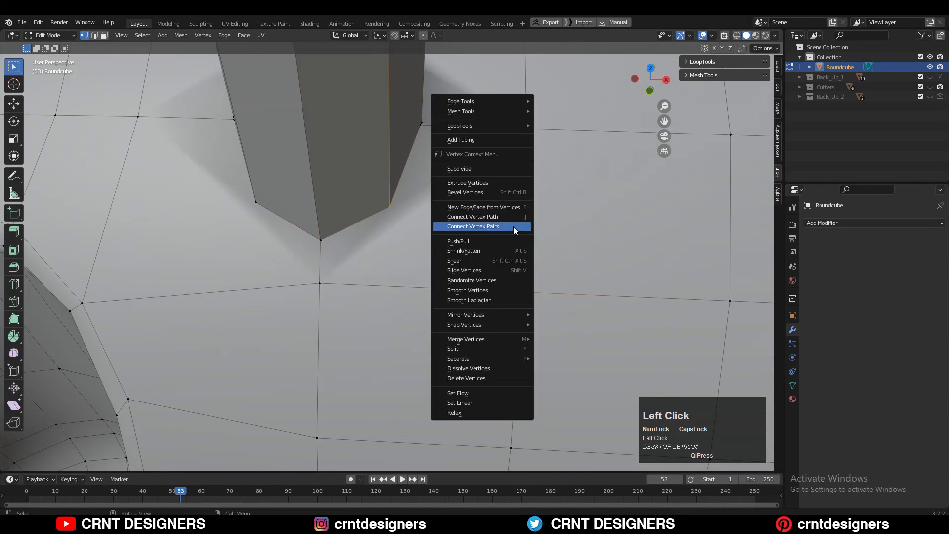
{"action": "left_click", "coordinate": [513, 226]}
Step: Merge the doubled vertices at another base corner of the cylinder and connect the adjacent corner to the body grid
{"action": "left_click", "coordinate": [256, 202]}
{"action": "middle_click_drag", "start_coordinate": [158, 264], "coordinate": [421, 243]}
{"action": "left_click", "coordinate": [422, 243], "text": "shift"}
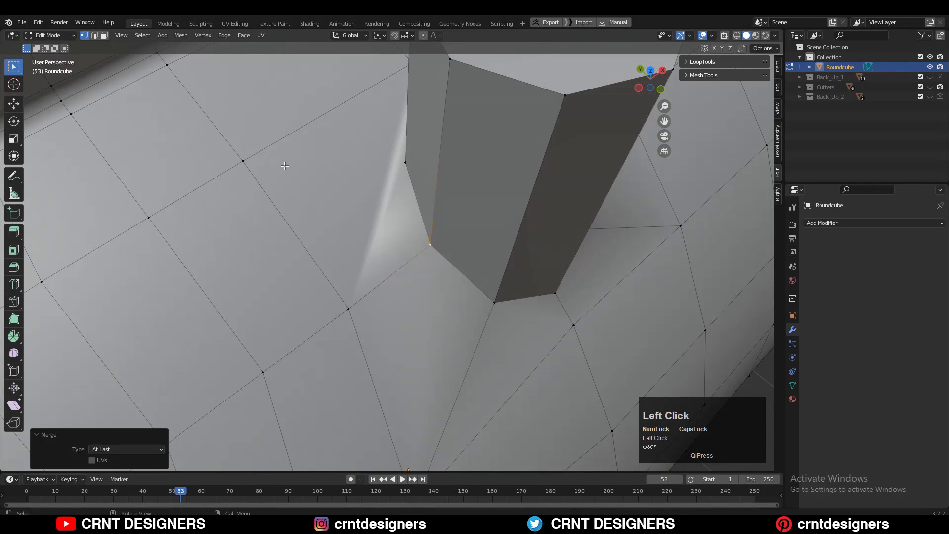
{"action": "left_click", "coordinate": [243, 161]}
{"action": "left_click", "coordinate": [405, 162], "text": "shift"}
{"action": "right_click", "coordinate": [392, 167]}
{"action": "left_click", "coordinate": [392, 168]}
Step: Merge the remaining stray vertex at the cylinder's base into its neighbour using Merge At Last
{"action": "middle_click_drag", "start_coordinate": [435, 161], "coordinate": [306, 154]}
{"action": "scroll", "coordinate": [306, 155], "scroll_direction": "down", "scroll_amount": 3}
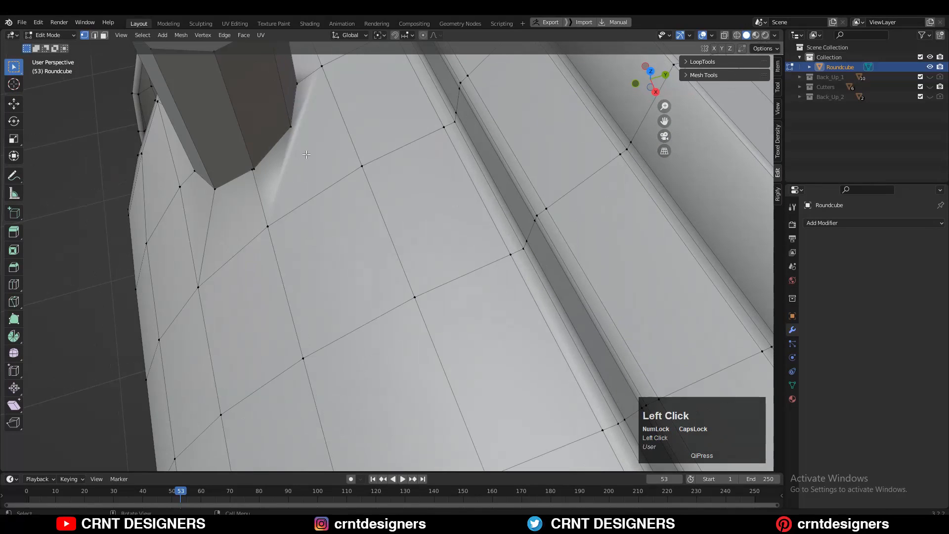
{"action": "left_click", "coordinate": [275, 163]}
{"action": "scroll", "coordinate": [316, 277], "scroll_direction": "up", "scroll_amount": 6}
{"action": "left_click", "coordinate": [258, 321], "text": "shift"}
{"action": "key", "text": "m"}
{"action": "left_click", "coordinate": [275, 285]}
Step: Bevel the edge loop where the cylinder meets the body, using two segments
{"action": "scroll", "coordinate": [297, 277], "scroll_direction": "down", "scroll_amount": 8}
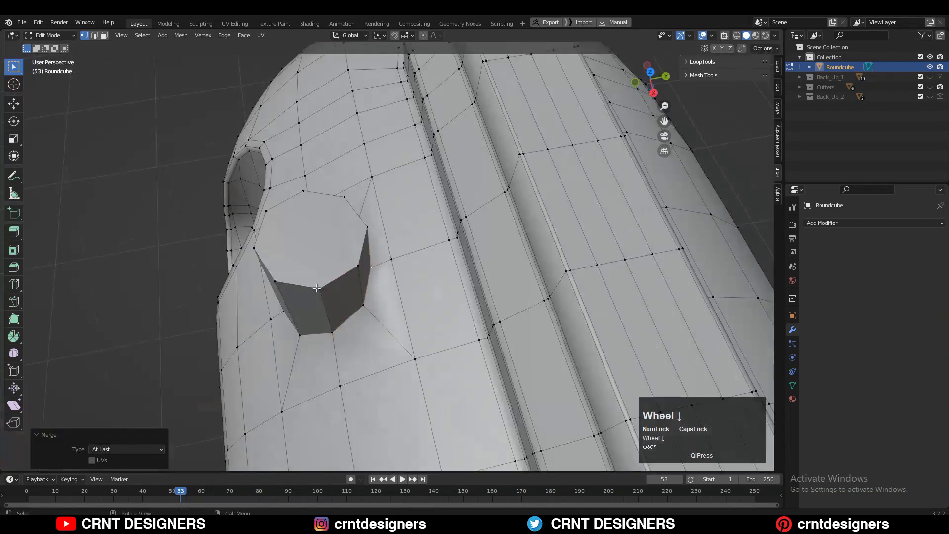
{"action": "key", "text": "2"}
{"action": "left_click", "coordinate": [493, 171], "text": "alt"}
{"action": "middle_click_drag", "start_coordinate": [492, 171], "coordinate": [499, 213]}
{"action": "key", "text": "ctrl+b"}
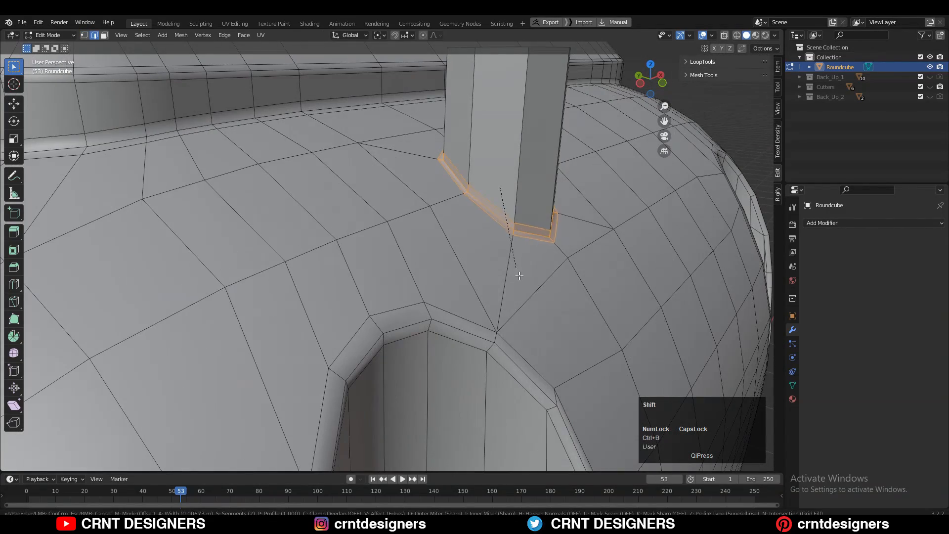
{"action": "left_click", "coordinate": [521, 282]}
Step: Bevel the cylinder's top rim and add two loop cuts around its side
{"action": "scroll", "coordinate": [521, 282], "scroll_direction": "down", "scroll_amount": 3}
{"action": "middle_click_drag", "start_coordinate": [519, 257], "coordinate": [443, 189]}
{"action": "key", "text": "3"}
{"action": "left_click", "coordinate": [415, 163]}
{"action": "scroll", "coordinate": [421, 184], "scroll_direction": "up", "scroll_amount": 3}
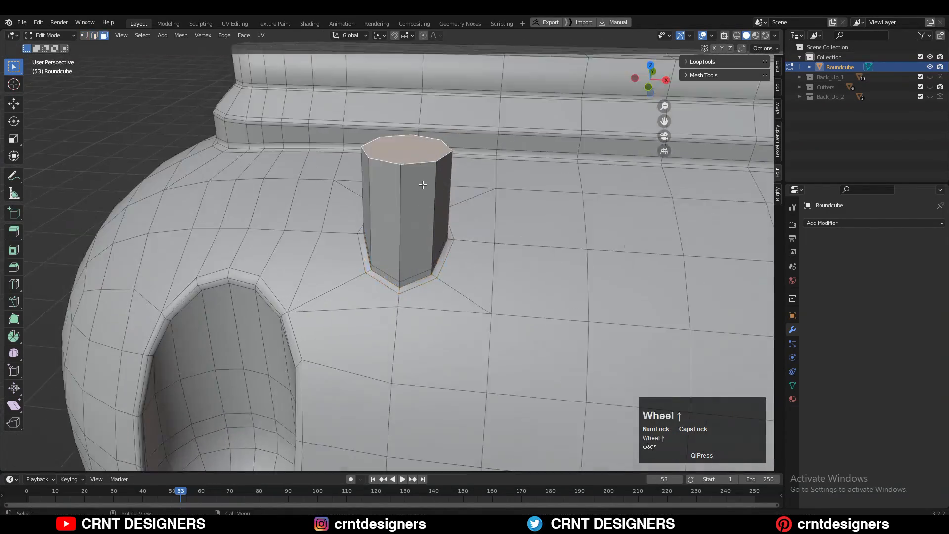
{"action": "key", "text": "ctrl+b"}
{"action": "left_click", "coordinate": [432, 194]}
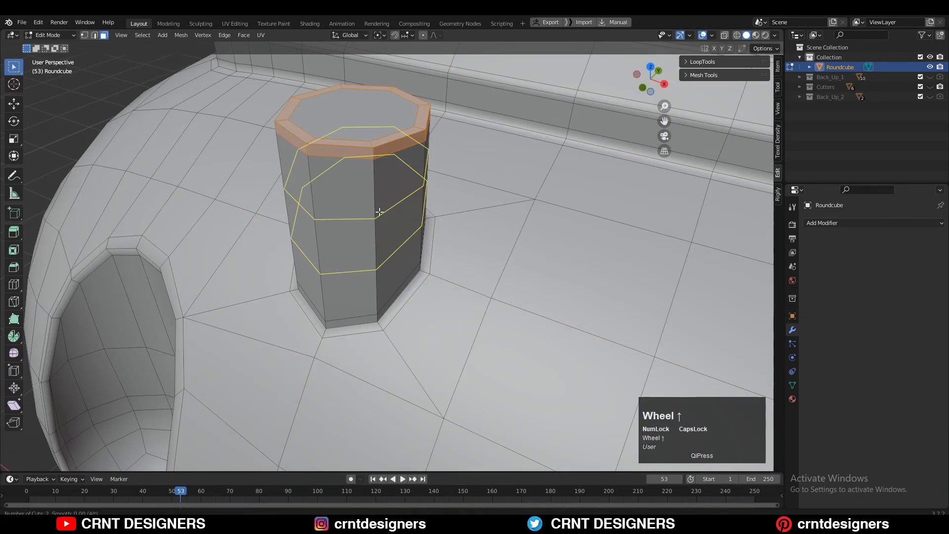
{"action": "middle_click_drag", "start_coordinate": [432, 195], "coordinate": [435, 222]}
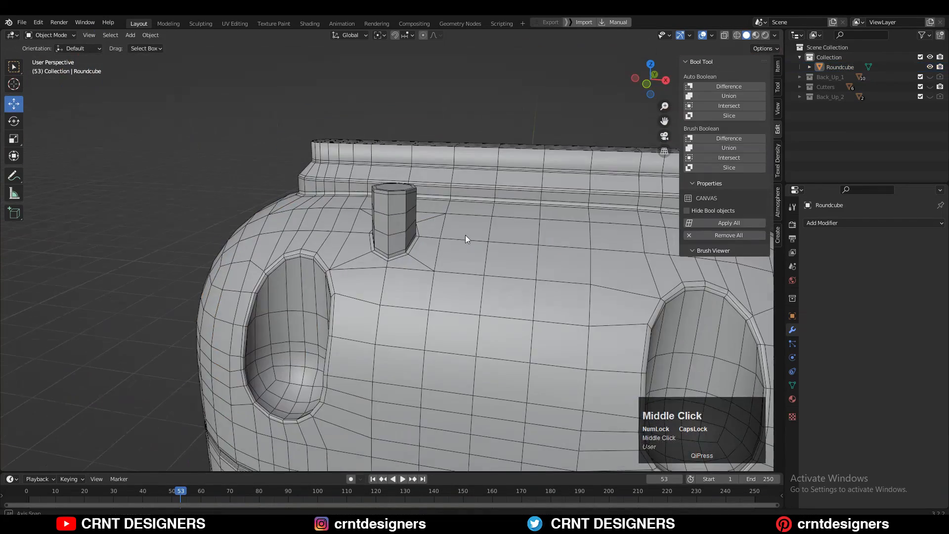
Step: Add a Subdivision modifier to the body with viewport level 2
{"action": "left_click", "coordinate": [465, 236]}
{"action": "left_click", "coordinate": [821, 222]}
{"action": "left_click", "coordinate": [741, 407]}
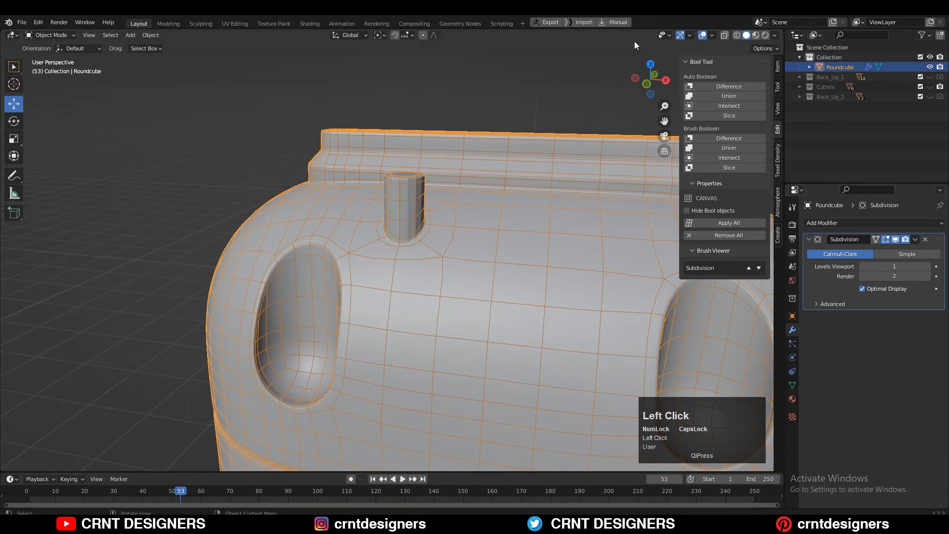
{"action": "left_click", "coordinate": [439, 225]}
{"action": "middle_click_drag", "start_coordinate": [277, 208], "coordinate": [292, 232]}
{"action": "left_click", "coordinate": [701, 35]}
Step: Select the whole body mesh and mirror it so the cylinder is repeated on the opposite side
{"action": "key", "text": "Tab"}
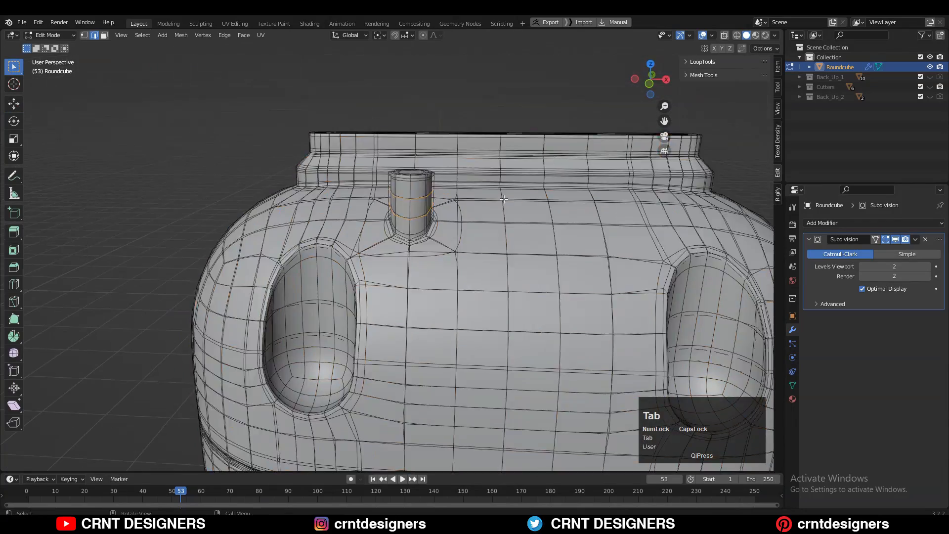
{"action": "key", "text": "a"}
{"action": "key", "text": "KP_1"}
{"action": "middle_click_drag", "start_coordinate": [428, 188], "coordinate": [420, 128], "text": "shift"}
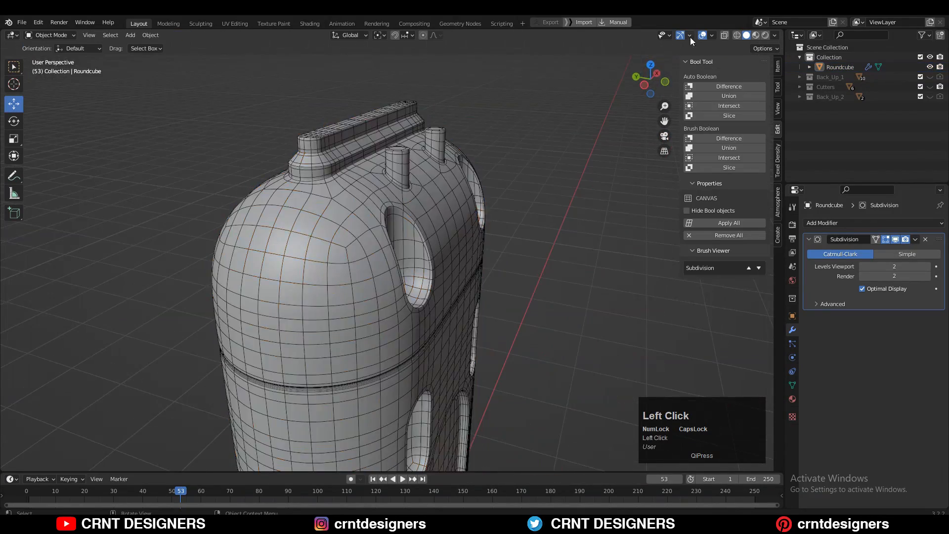
Step: Bevel the horizontal edge loop crossing the body's side recesses and select the narrow face loop at its centre
{"action": "scroll", "coordinate": [489, 207], "scroll_direction": "down", "scroll_amount": 2}
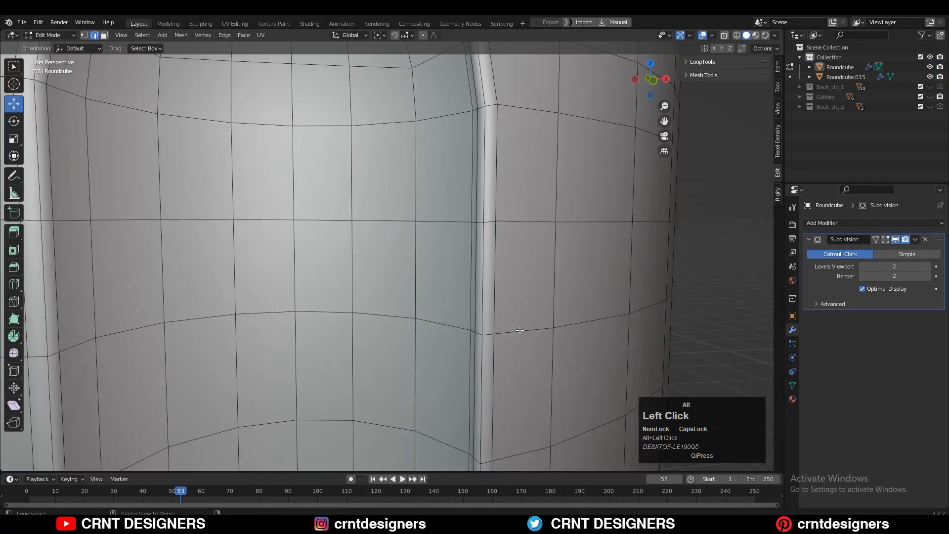
{"action": "key", "text": "3"}
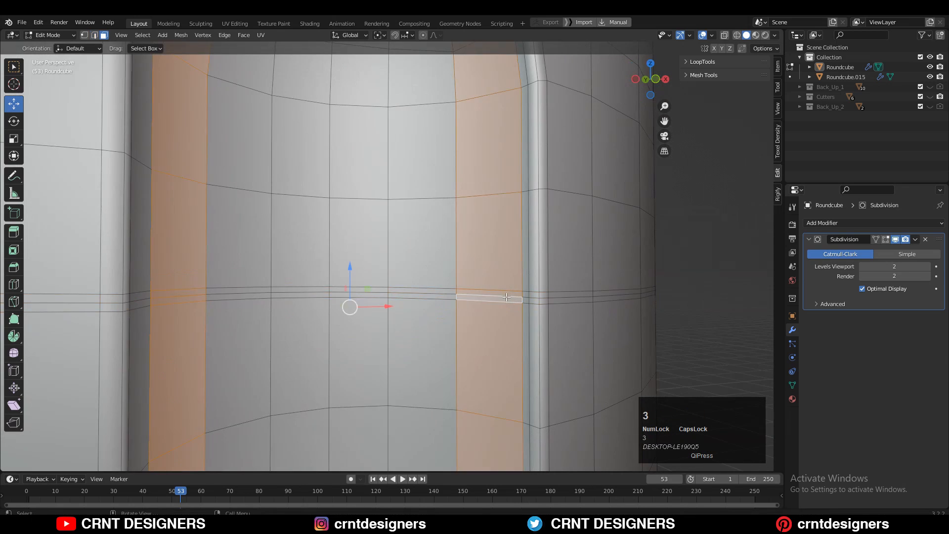
{"action": "left_click", "coordinate": [509, 298], "text": "alt"}
{"action": "key", "text": "alt+s"}
{"action": "left_click", "coordinate": [686, 251]}
{"action": "middle_click_drag", "start_coordinate": [686, 251], "coordinate": [615, 242]}
{"action": "key", "text": "ctrl+z"}
Step: Push the selected narrow face loop inward along its normals to form a thin groove around the body
{"action": "key", "text": "alt+s"}
{"action": "left_click", "coordinate": [612, 275], "text": "shift"}
{"action": "left_click", "coordinate": [611, 284]}
{"action": "key", "text": "Tab"}
Step: Examine the groove and its shading where it crosses the side recesses, with and without viewport overlays
{"action": "scroll", "coordinate": [609, 284], "scroll_direction": "down", "scroll_amount": 4}
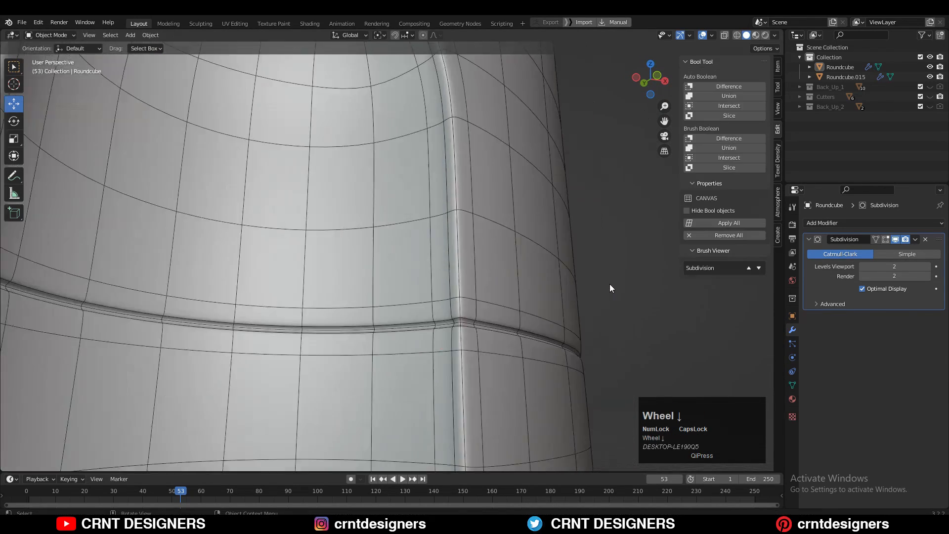
{"action": "key", "text": "alt+shift+z"}
{"action": "middle_click_drag", "start_coordinate": [609, 284], "coordinate": [396, 274]}
{"action": "scroll", "coordinate": [405, 278], "scroll_direction": "down", "scroll_amount": 4}
{"action": "left_click", "coordinate": [417, 282]}
{"action": "scroll", "coordinate": [495, 273], "scroll_direction": "up", "scroll_amount": 4}
{"action": "scroll", "coordinate": [495, 273], "scroll_direction": "up", "scroll_amount": 4}
{"action": "left_click", "coordinate": [703, 35]}
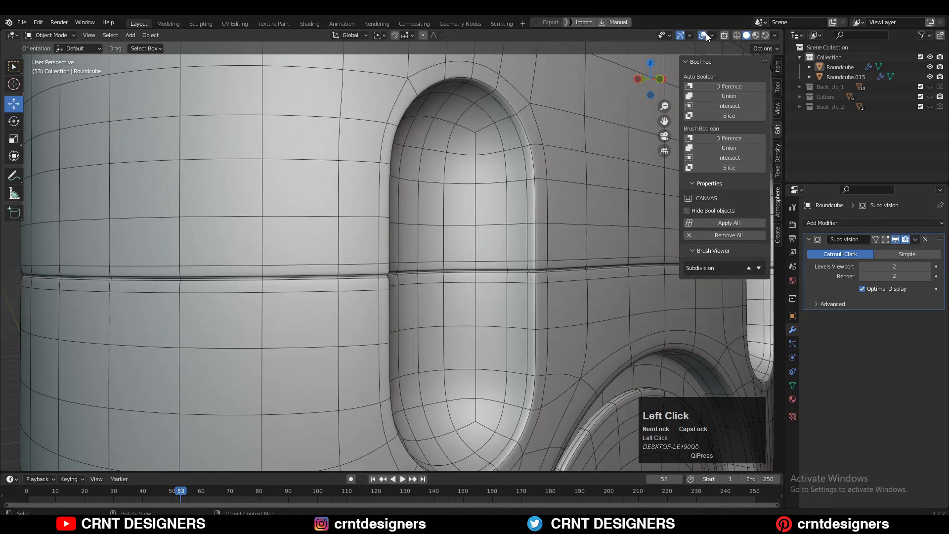
Step: Add supporting edge loops to the body's seam groove, sliding them tight against its edges above and below
{"action": "key", "text": "Tab"}
{"action": "key", "text": "ctrl+r"}
{"action": "left_click", "coordinate": [683, 204], "text": "ctrl"}
{"action": "left_click", "coordinate": [684, 255], "text": "ctrl"}
{"action": "key", "text": "ctrl+r"}
{"action": "left_click", "coordinate": [689, 302], "text": "ctrl"}
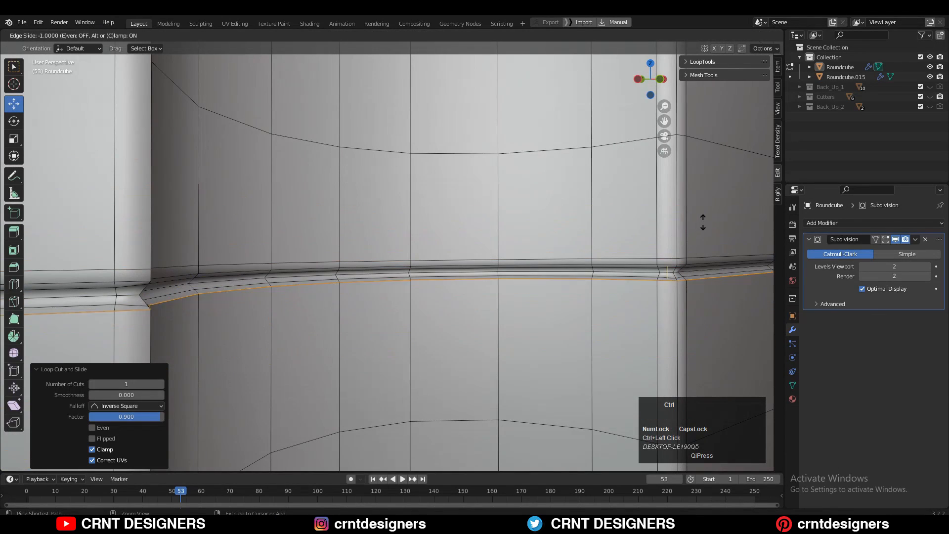
{"action": "left_click", "coordinate": [690, 242], "text": "ctrl"}
{"action": "key", "text": "Tab"}
{"action": "scroll", "coordinate": [683, 253], "scroll_direction": "down", "scroll_amount": 8}
{"action": "left_click", "coordinate": [702, 35]}
Step: Inset the pill-shaped face region on the body's narrow side by 0.01717 m and extrude it inward about 0.1075 m
{"action": "scroll", "coordinate": [478, 216], "scroll_direction": "up", "scroll_amount": 7}
{"action": "middle_click_drag", "start_coordinate": [549, 202], "coordinate": [425, 225]}
{"action": "middle_click_drag", "start_coordinate": [524, 223], "coordinate": [476, 214], "text": "ctrl"}
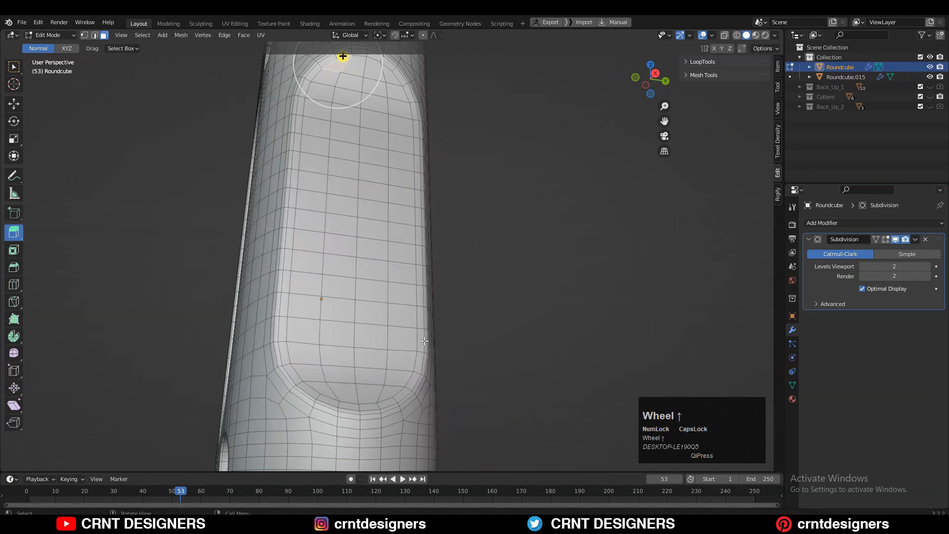
{"action": "left_click", "coordinate": [391, 387], "text": "ctrl+shift"}
{"action": "middle_click_drag", "start_coordinate": [477, 249], "coordinate": [454, 248]}
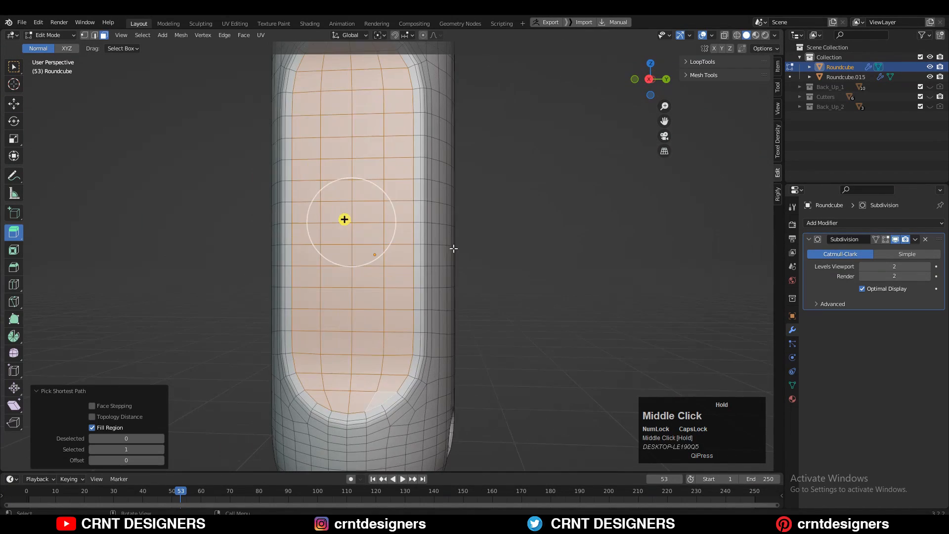
{"action": "middle_click_drag", "start_coordinate": [398, 219], "coordinate": [390, 281]}
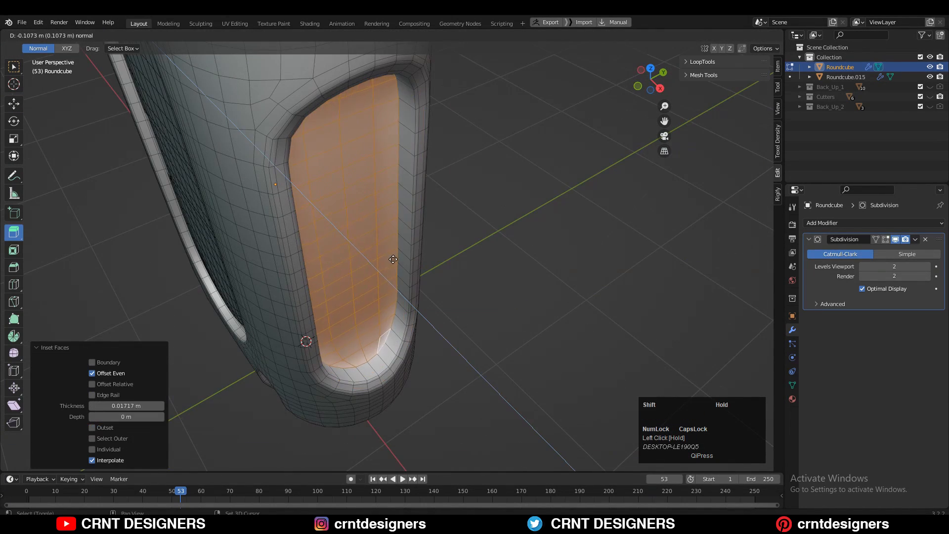
{"action": "left_click_drag", "start_coordinate": [393, 259], "coordinate": [393, 260], "text": "shift"}
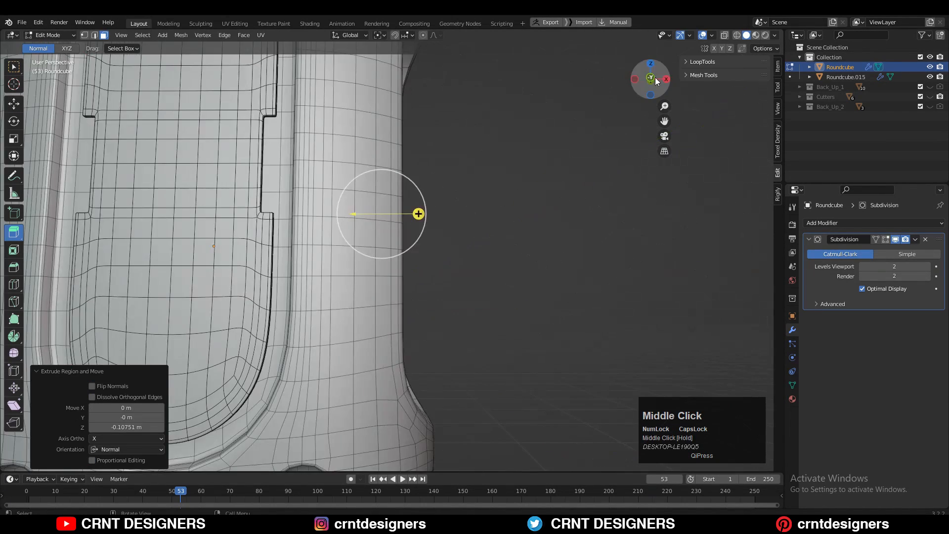
Step: Move the floor faces of the narrow side's recess by -0.025485 m along the X axis
{"action": "left_click", "coordinate": [652, 79]}
{"action": "scroll", "coordinate": [464, 230], "scroll_direction": "down", "scroll_amount": 6}
{"action": "mouse_move", "coordinate": [464, 218]}
{"action": "middle_mouse_down", "text": "shift"}
{"action": "mouse_move", "coordinate": [465, 244]}
{"action": "mouse_move", "coordinate": [459, 229]}
{"action": "middle_mouse_up", "text": "shift"}
{"action": "scroll", "coordinate": [462, 242], "scroll_direction": "up", "scroll_amount": 4}
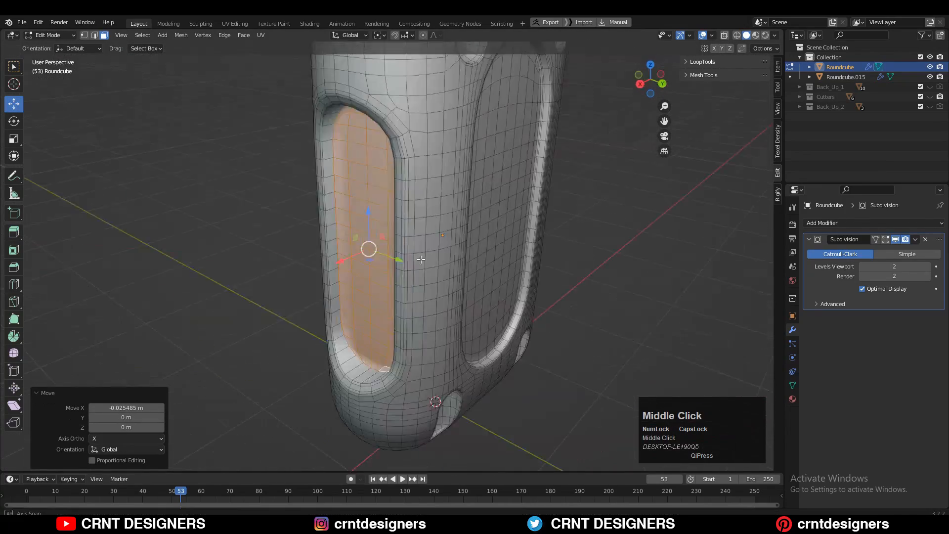
Step: Bevel the floor edge loop and the outer rim edge loop of the narrow side's recess with two segments
{"action": "middle_click_drag", "start_coordinate": [410, 276], "coordinate": [417, 284], "text": "shift"}
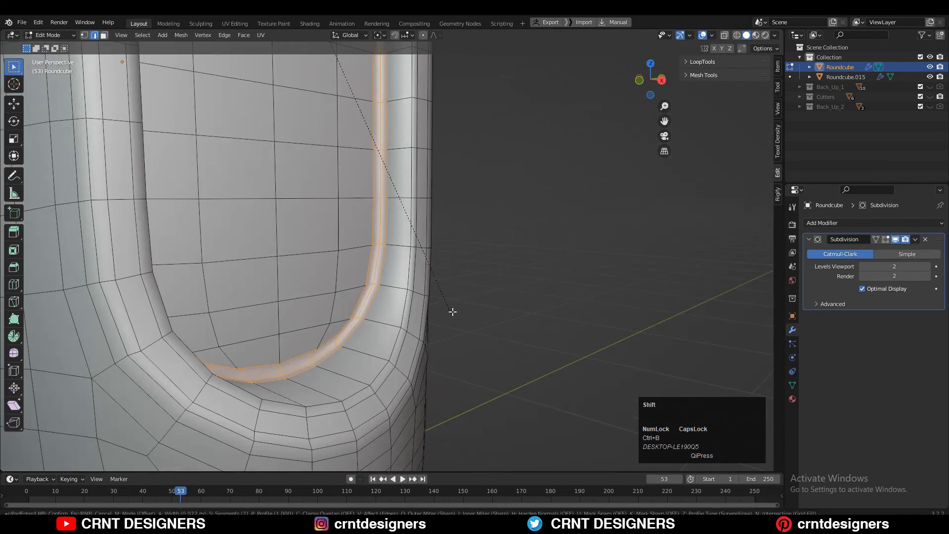
{"action": "left_click", "coordinate": [452, 311]}
{"action": "middle_click_drag", "start_coordinate": [453, 312], "coordinate": [437, 306]}
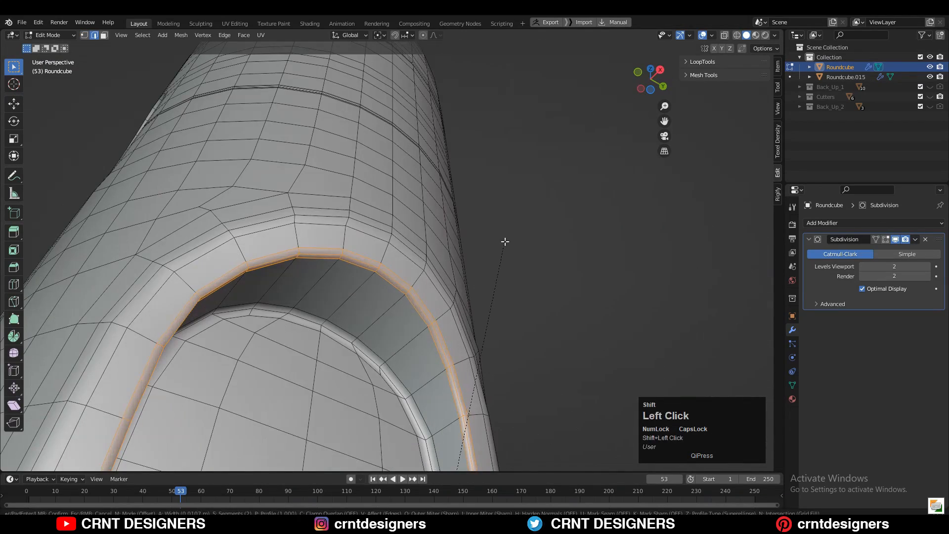
{"action": "left_click", "coordinate": [504, 242]}
{"action": "middle_click_drag", "start_coordinate": [505, 242], "coordinate": [420, 232]}
{"action": "key", "text": "Tab"}
{"action": "scroll", "coordinate": [375, 242], "scroll_direction": "down", "scroll_amount": 4}
Step: Examine the detailed body's shading, recesses and seams from several sides with the viewport overlays hidden
{"action": "left_click", "coordinate": [702, 36]}
{"action": "middle_click_drag", "start_coordinate": [474, 277], "coordinate": [397, 299]}
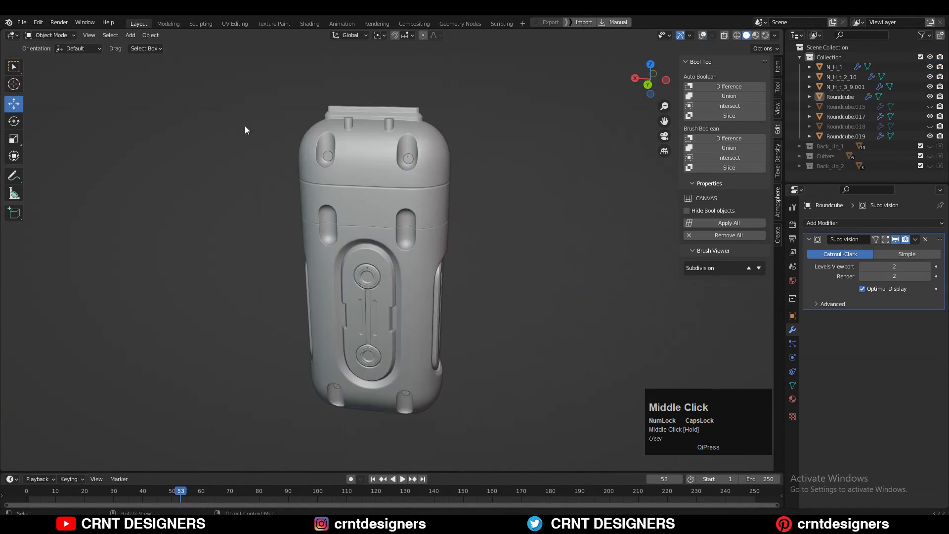
{"action": "middle_click_drag", "start_coordinate": [245, 126], "coordinate": [708, 34]}
{"action": "left_click", "coordinate": [702, 35]}
{"action": "middle_click_drag", "start_coordinate": [543, 148], "coordinate": [598, 71]}
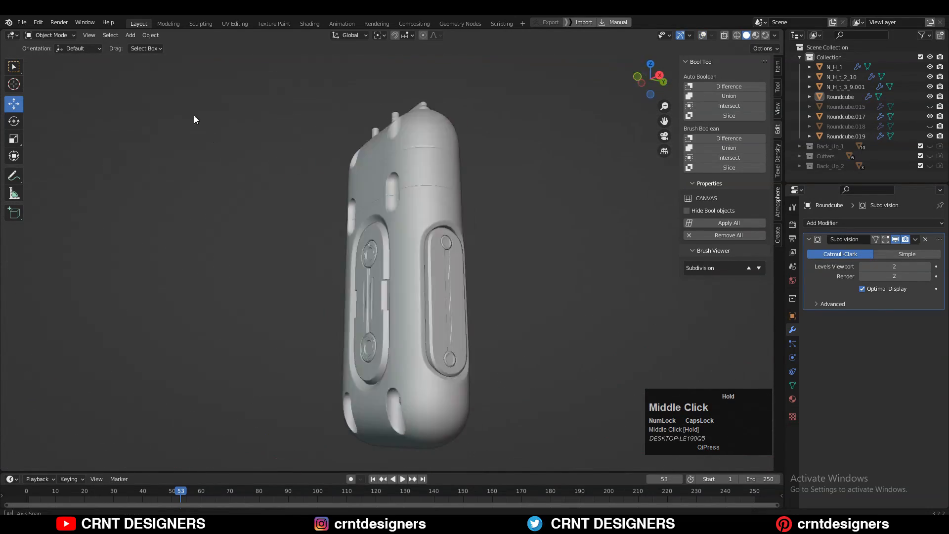
{"action": "middle_click_drag", "start_coordinate": [194, 118], "coordinate": [659, 172]}
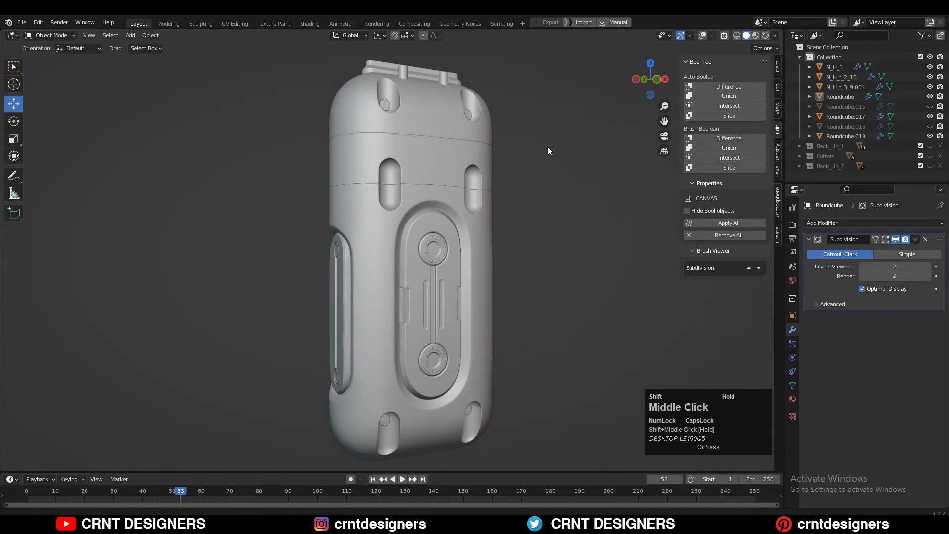
{"action": "middle_click_drag", "start_coordinate": [548, 150], "coordinate": [545, 161], "text": "ctrl"}
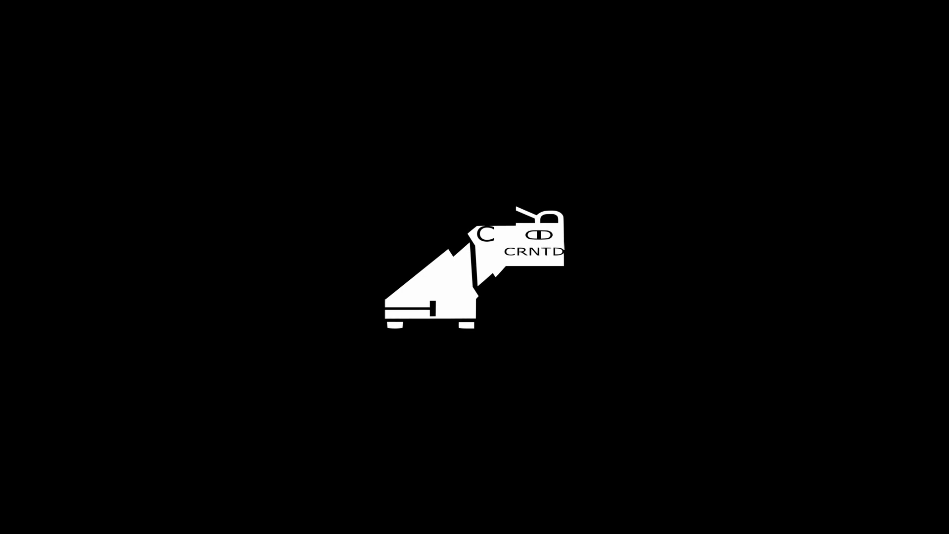